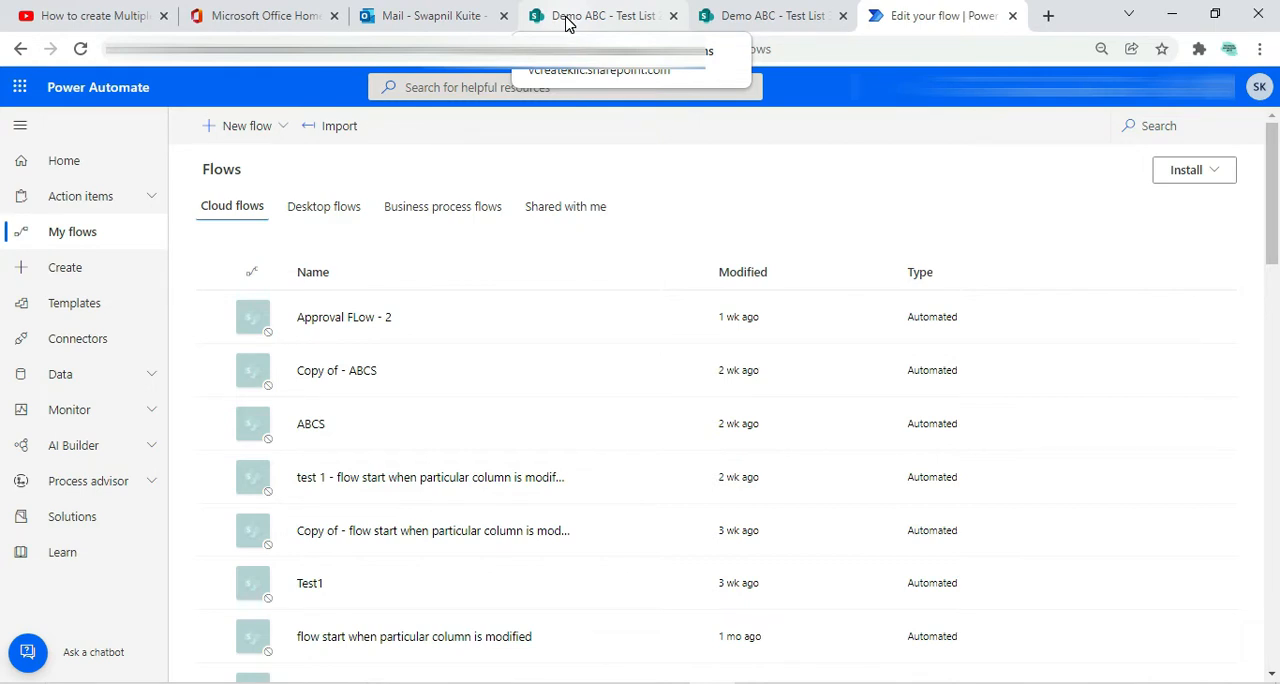
Compare the items and columns of the SharePoint lists Test List 2 and Test List 3
click(566, 18)
click(734, 15)
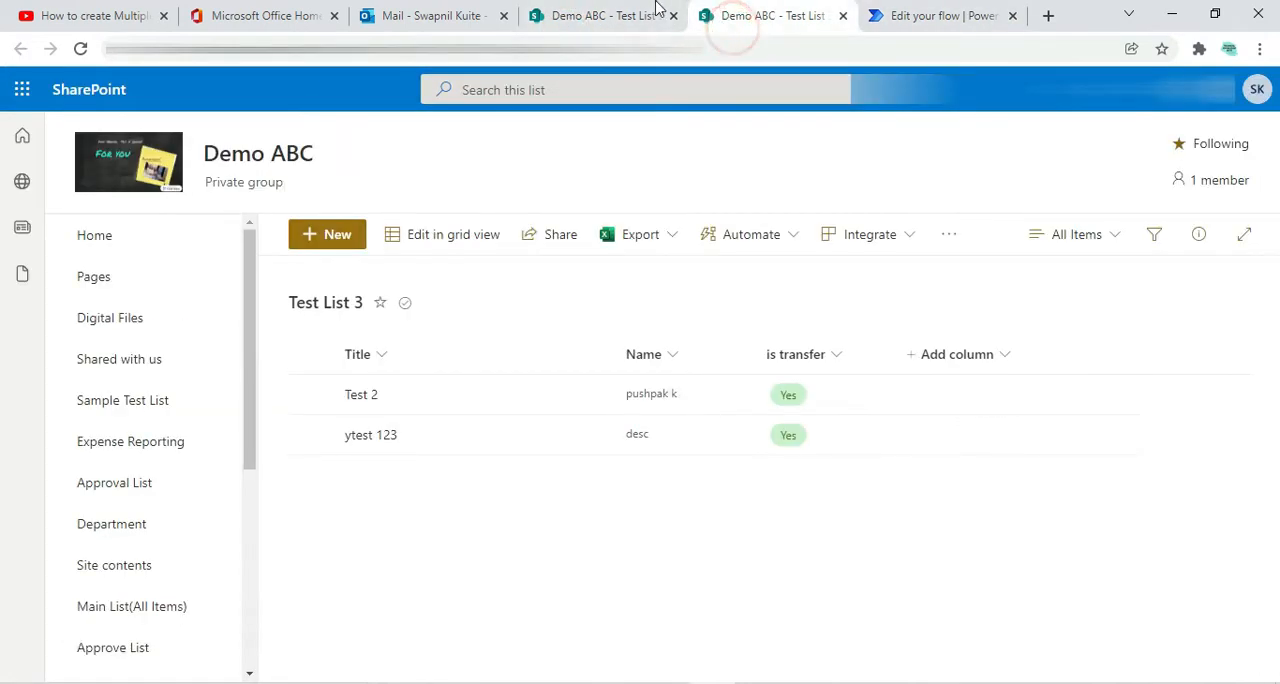
click(580, 10)
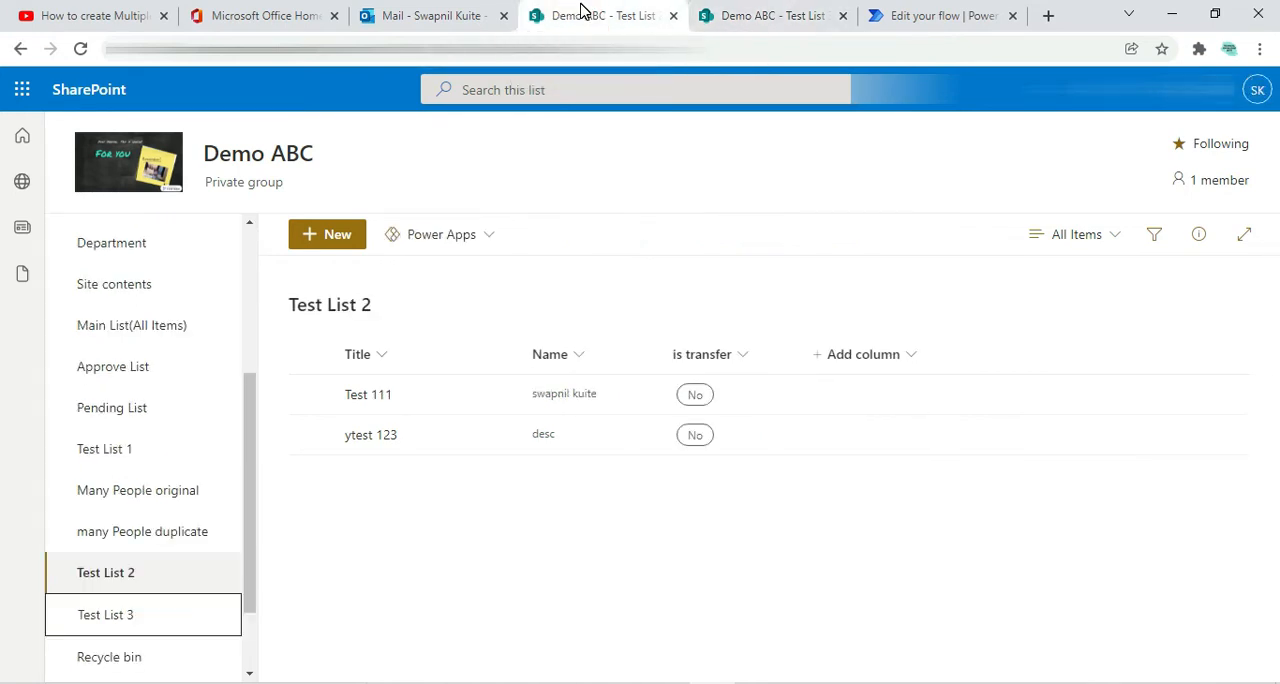
click(587, 159)
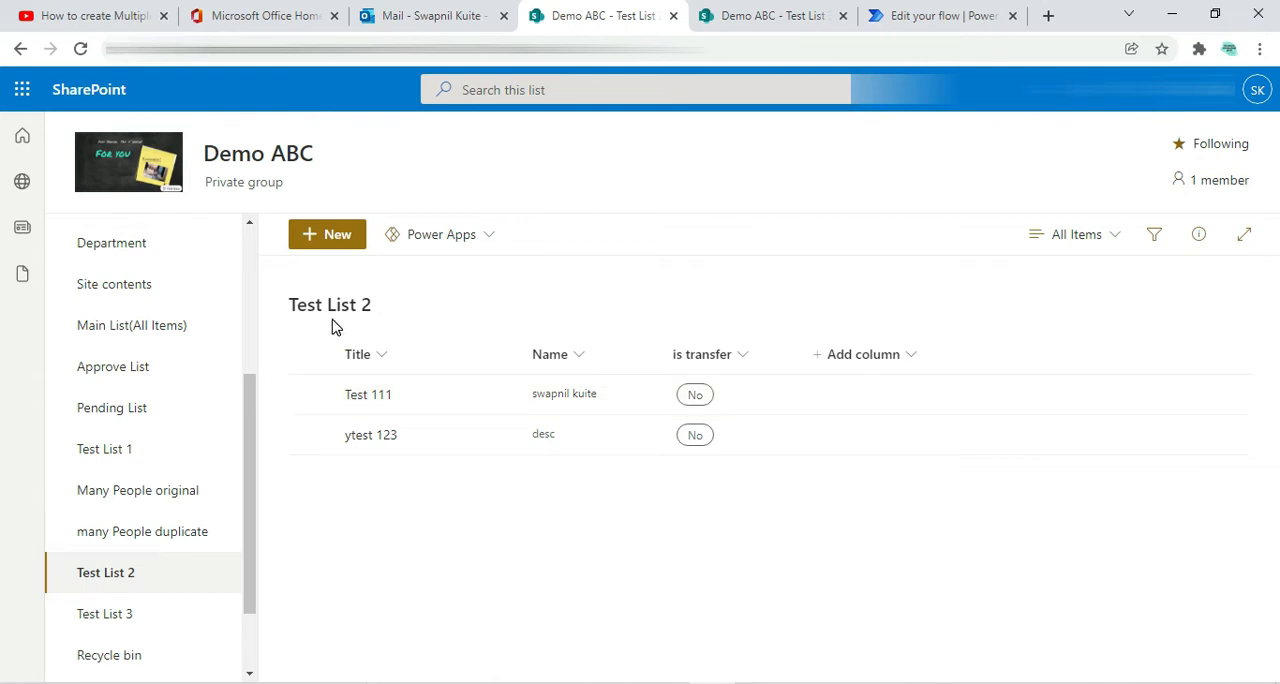
click(737, 16)
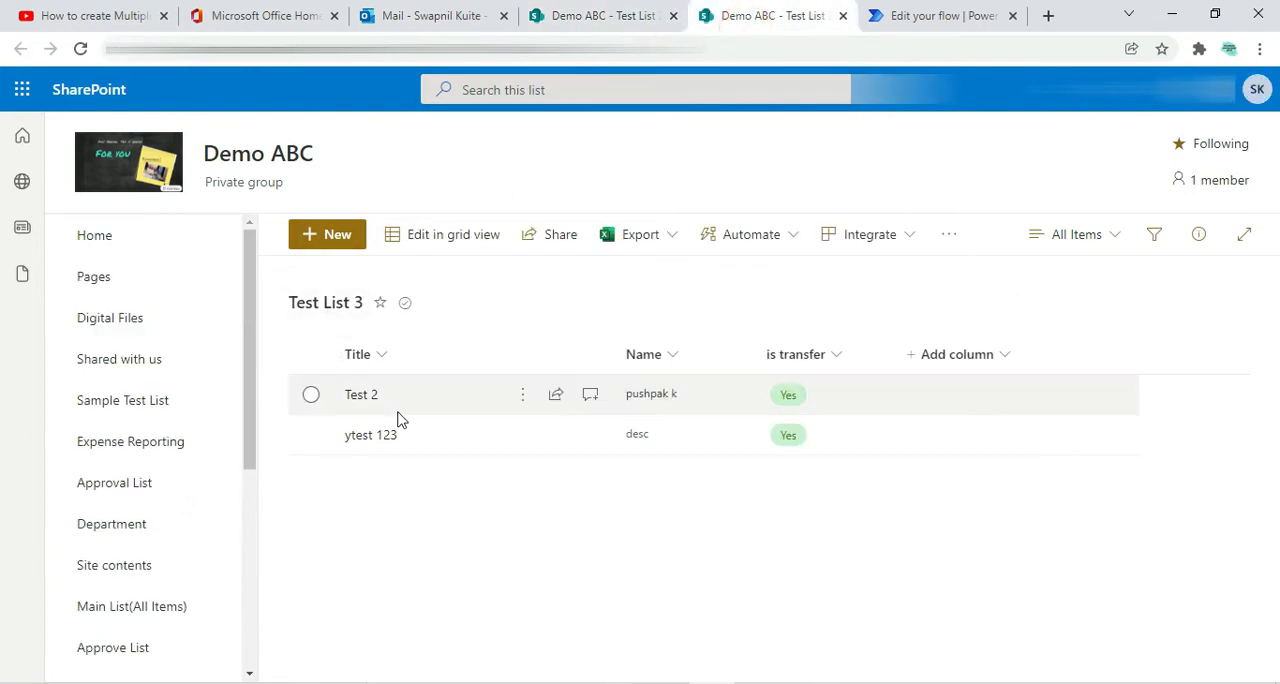
click(577, 18)
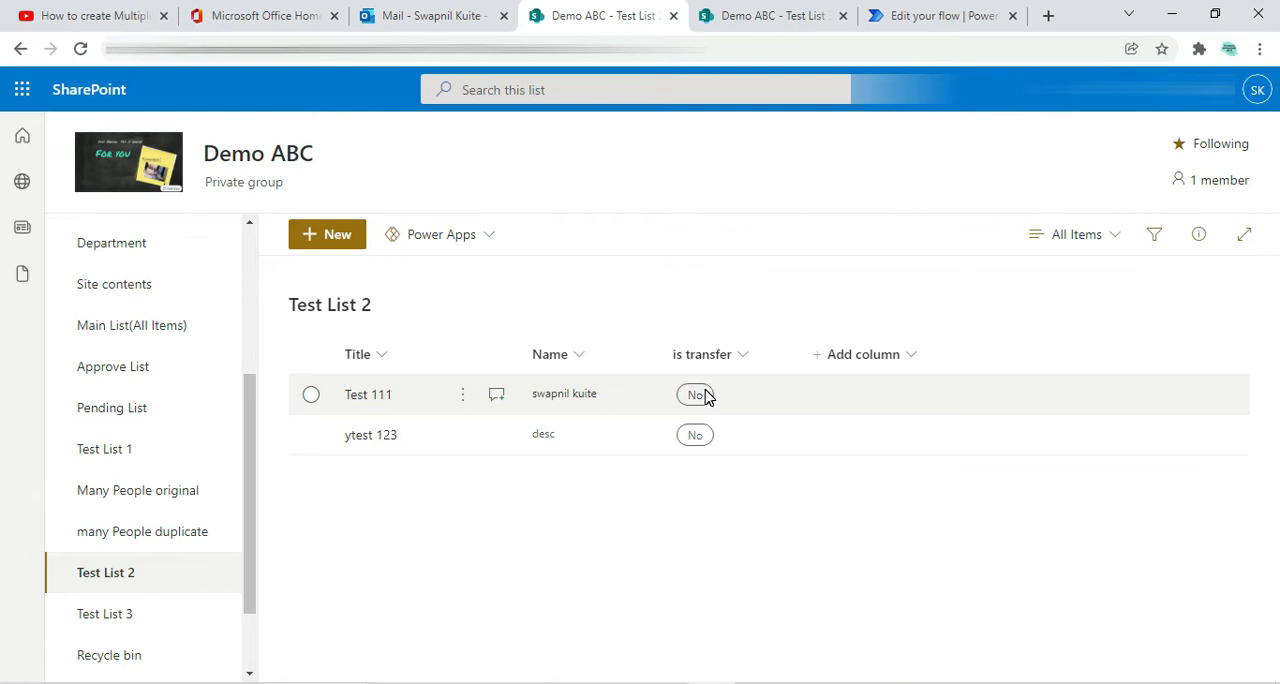
Compare the ytest 123 item in Test List 2 with its counterpart in Test List 3
click(329, 442)
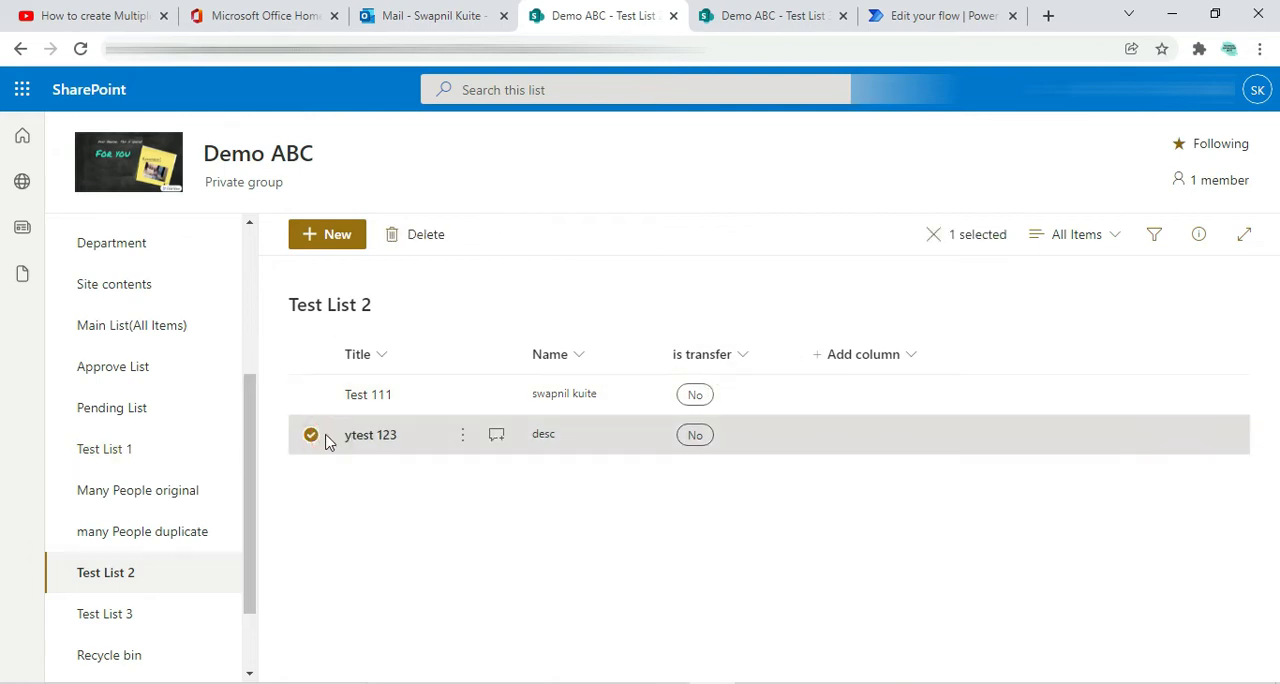
click(740, 30)
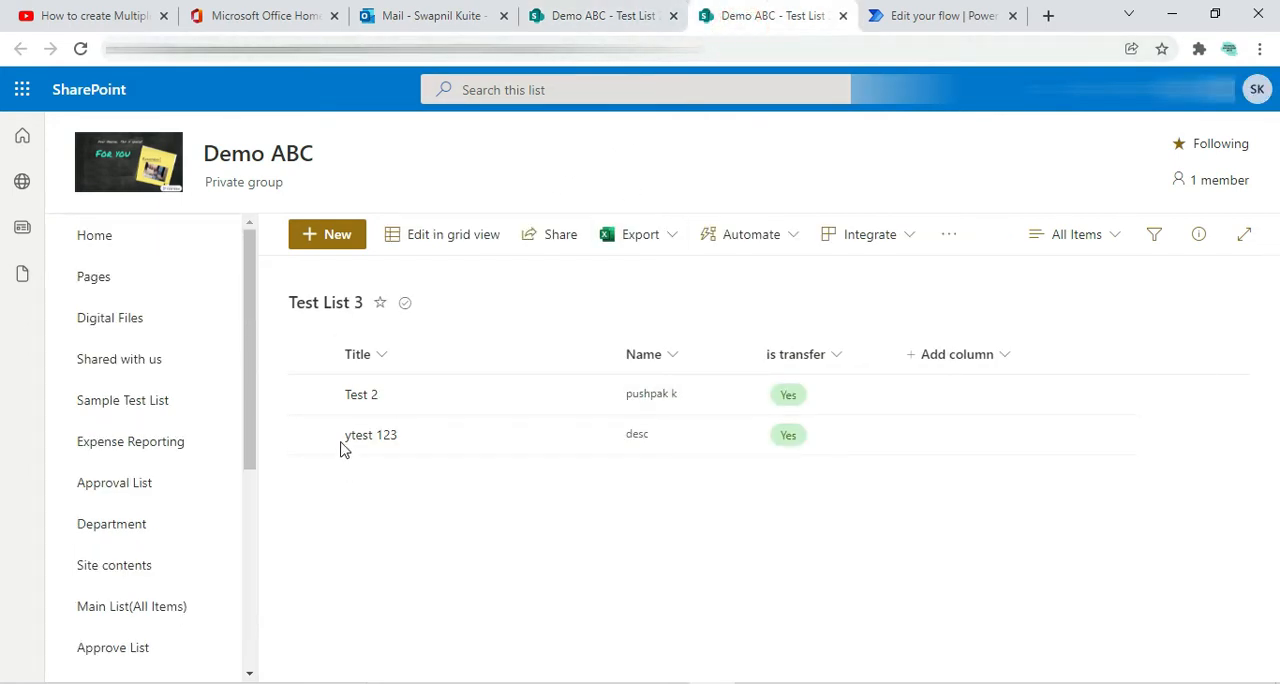
click(572, 14)
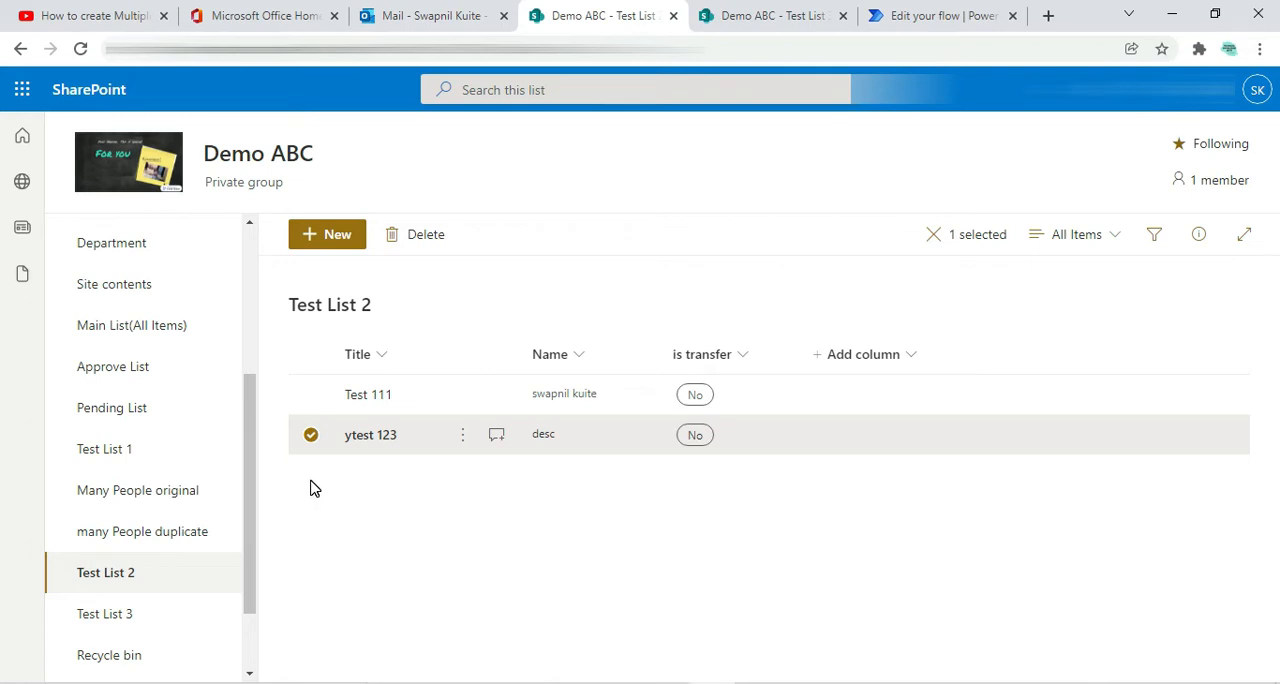
click(311, 435)
click(488, 533)
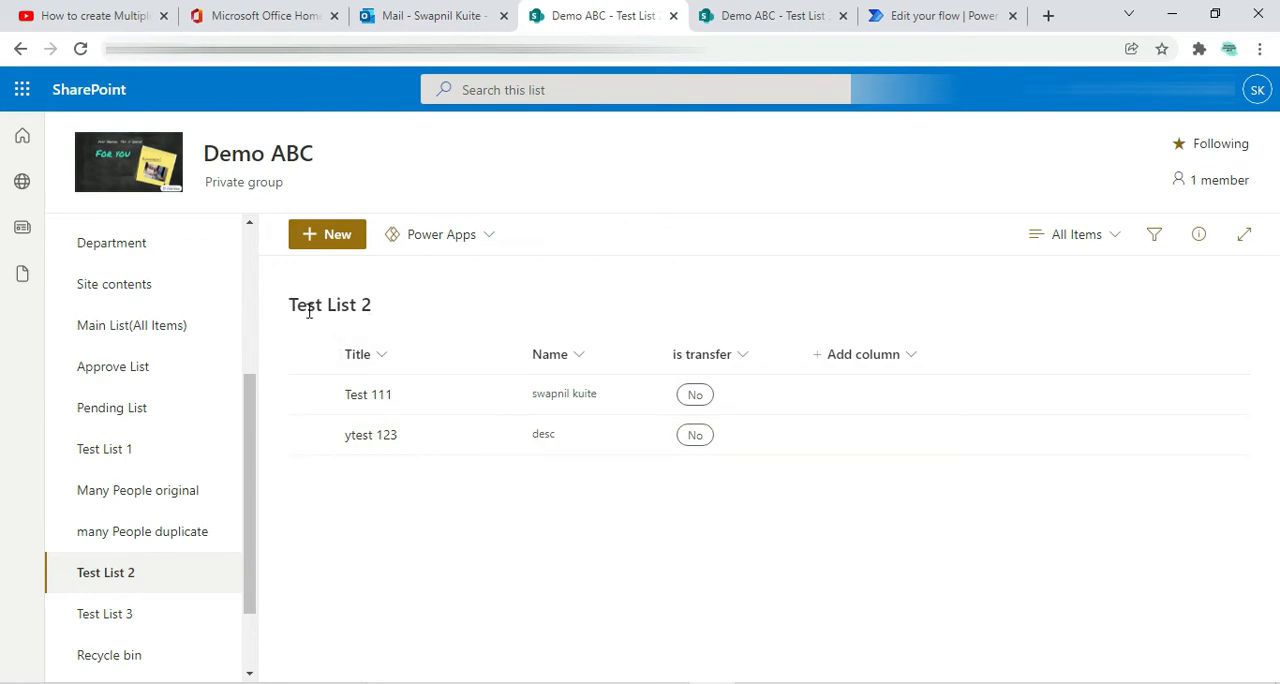
click(750, 20)
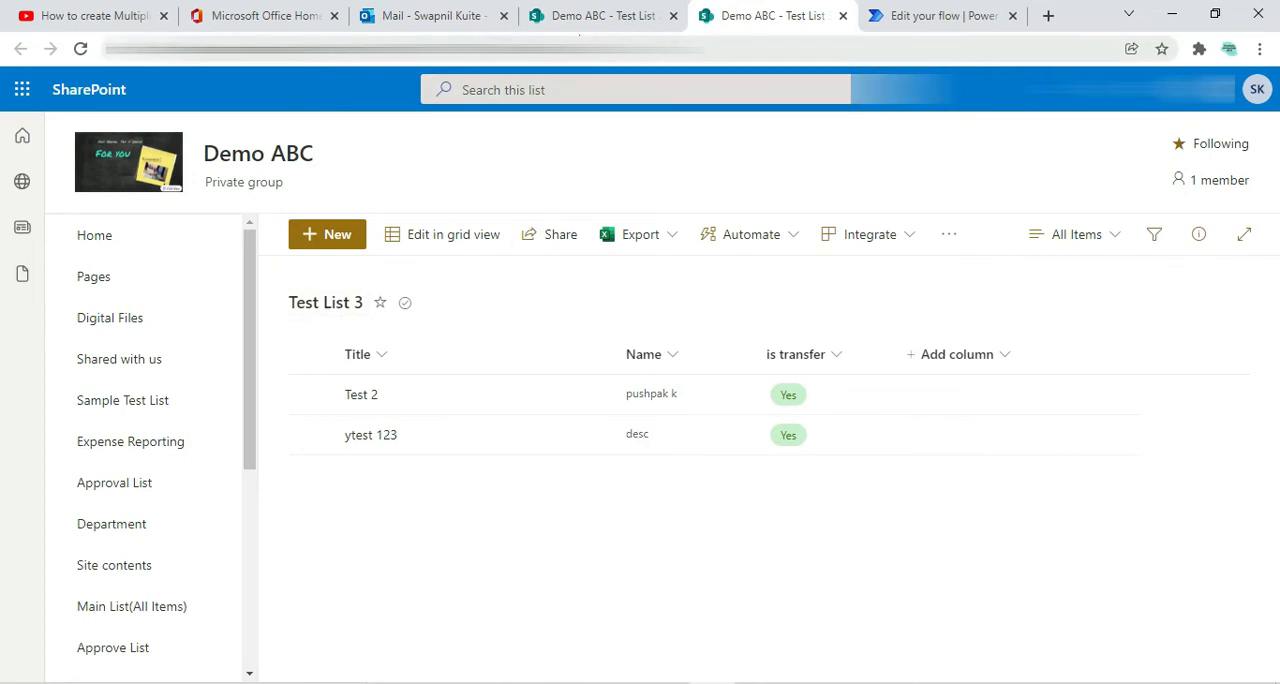
click(575, 18)
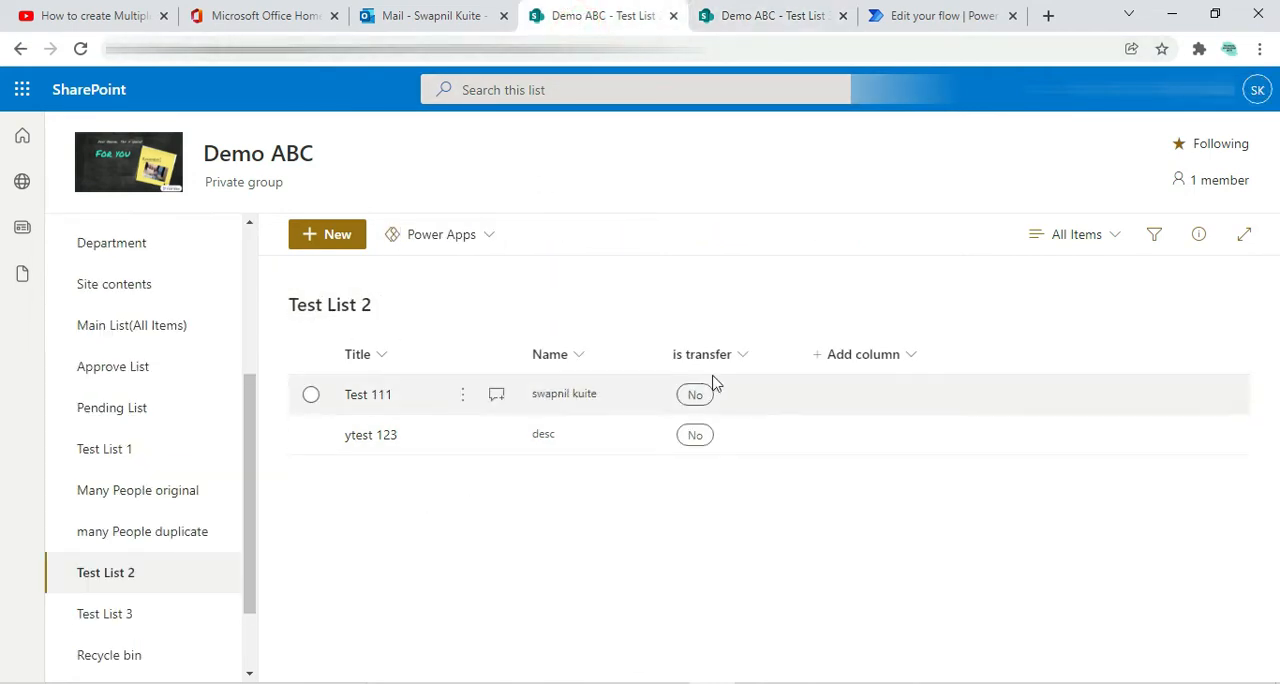
click(312, 437)
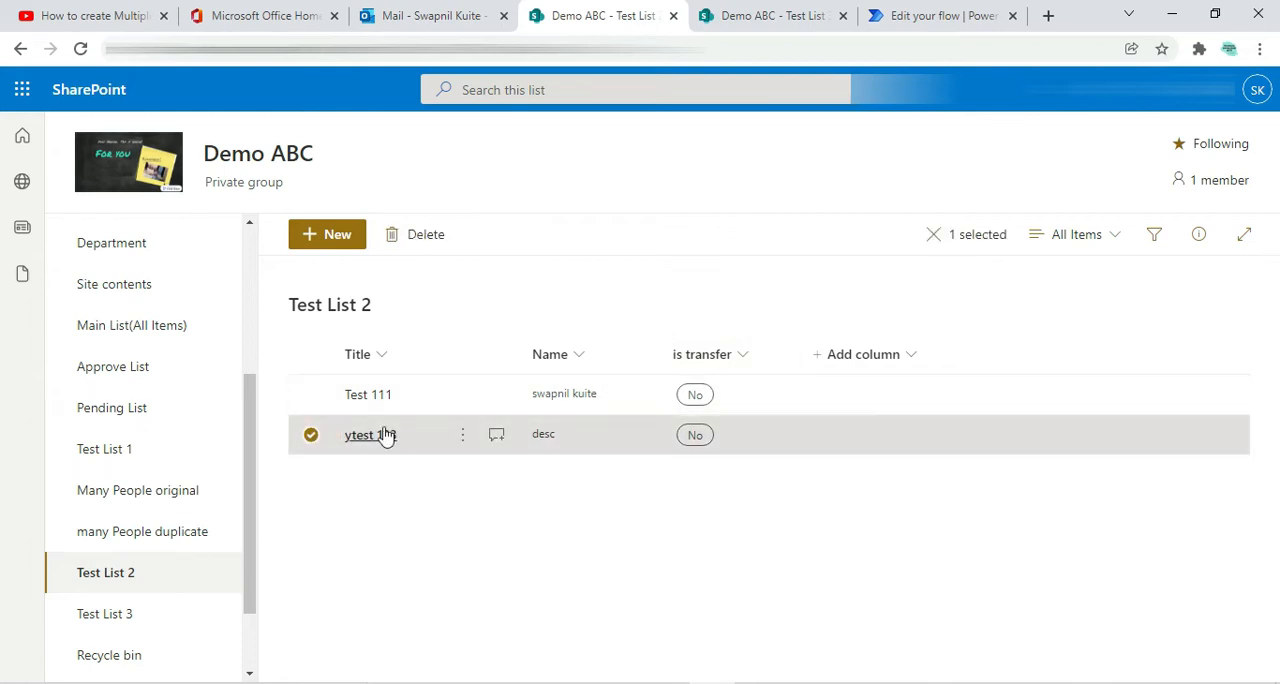
click(311, 435)
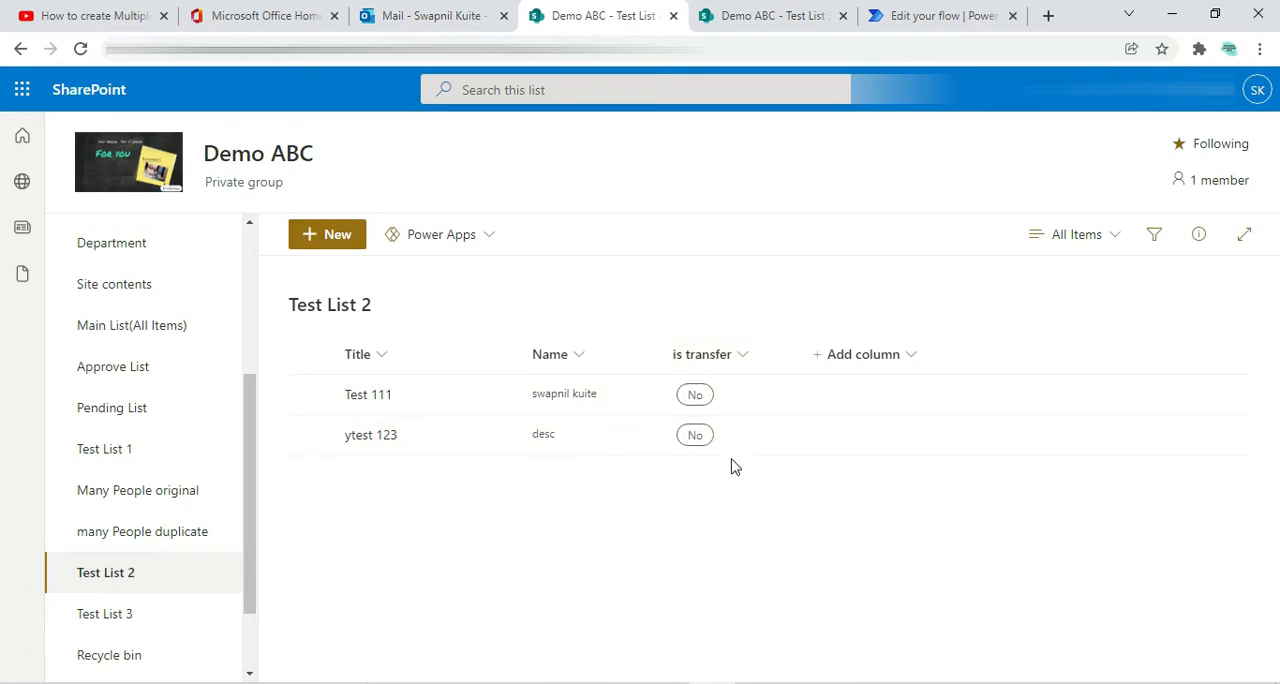
Edit the is transfer choice column of Test List 2 with default value No and save it
click(742, 354)
click(780, 537)
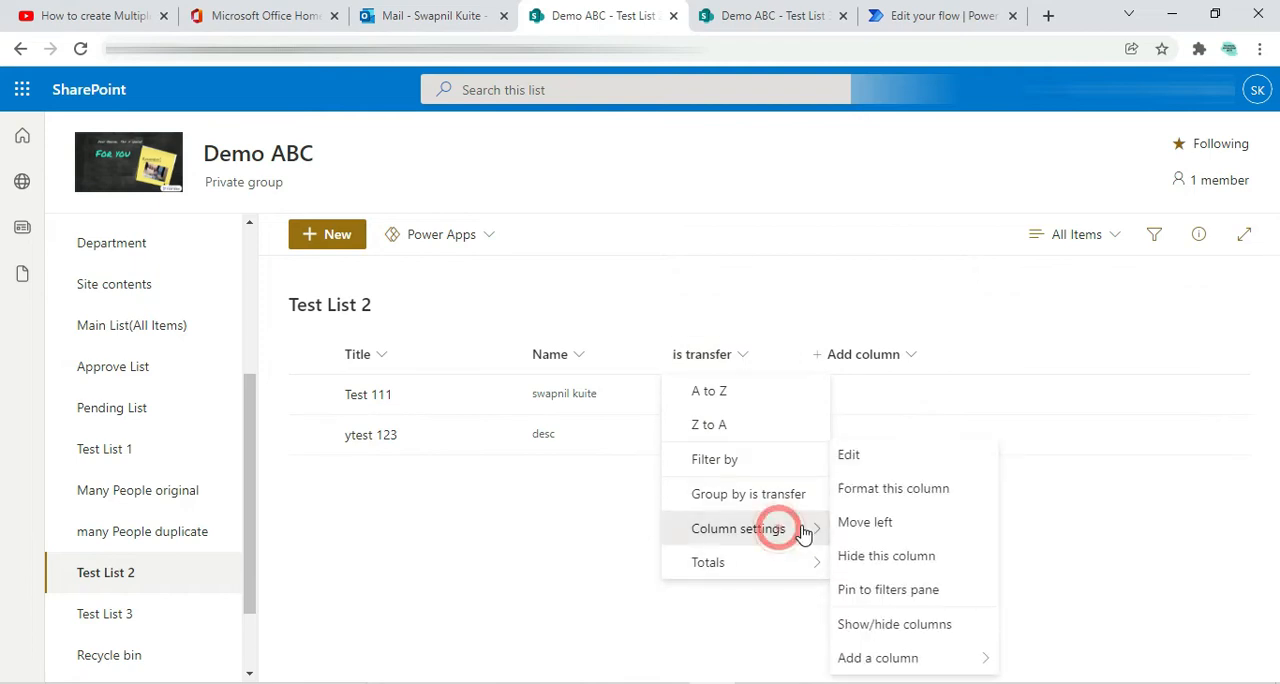
click(847, 455)
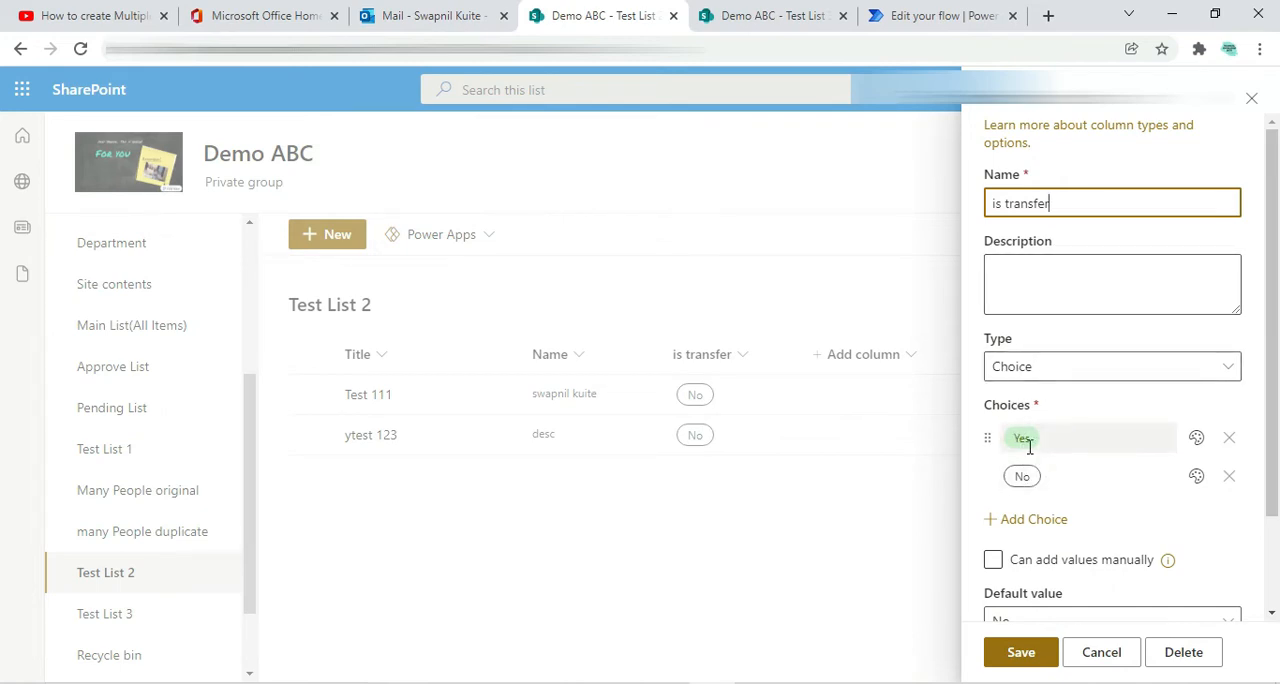
scroll(1045, 508, down, 2)
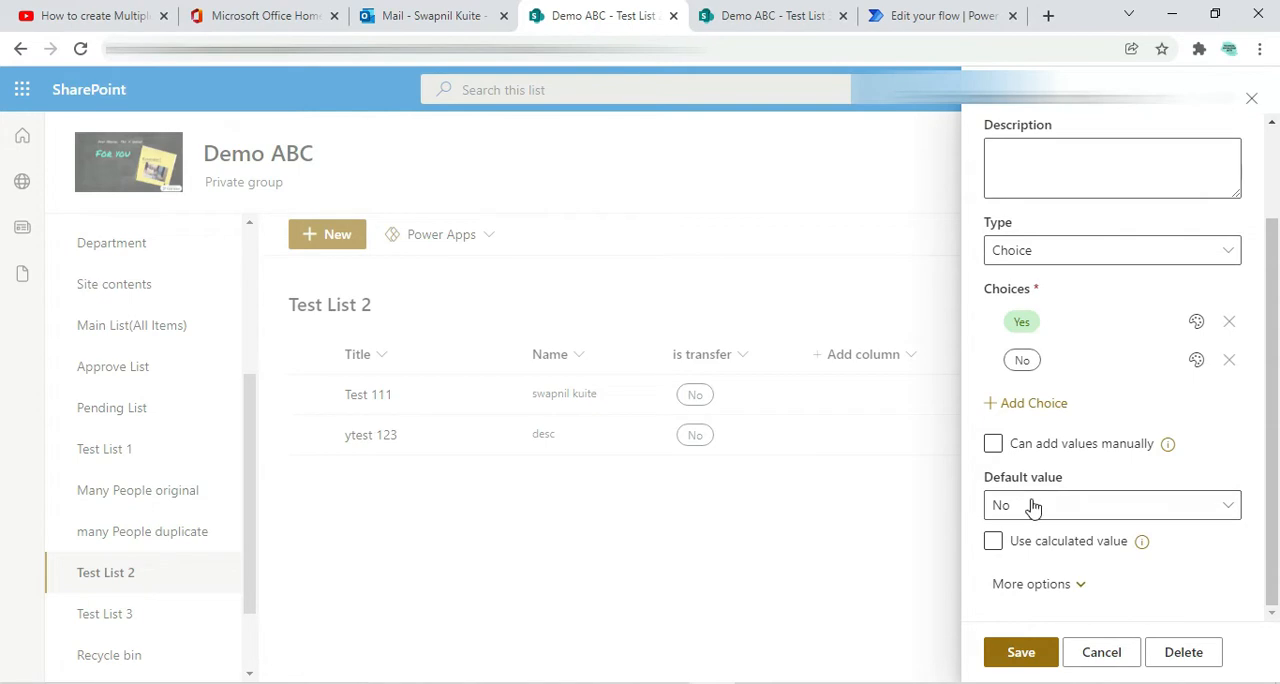
click(1044, 512)
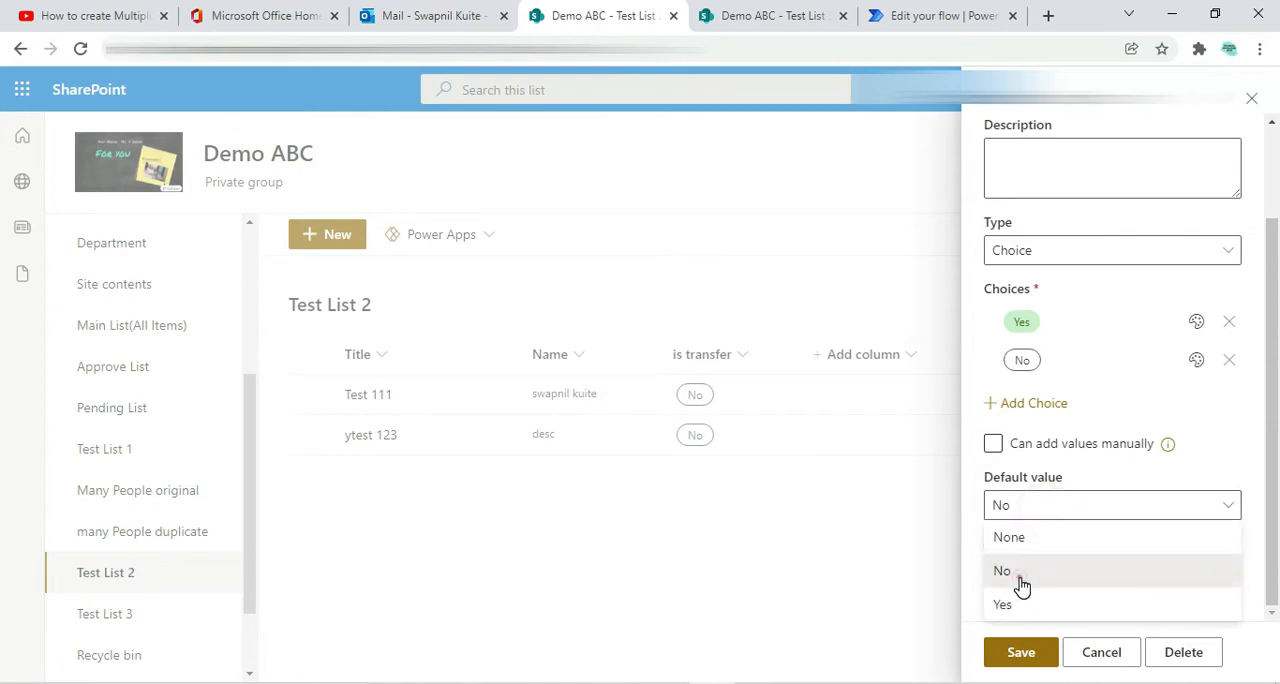
click(1038, 573)
click(1020, 652)
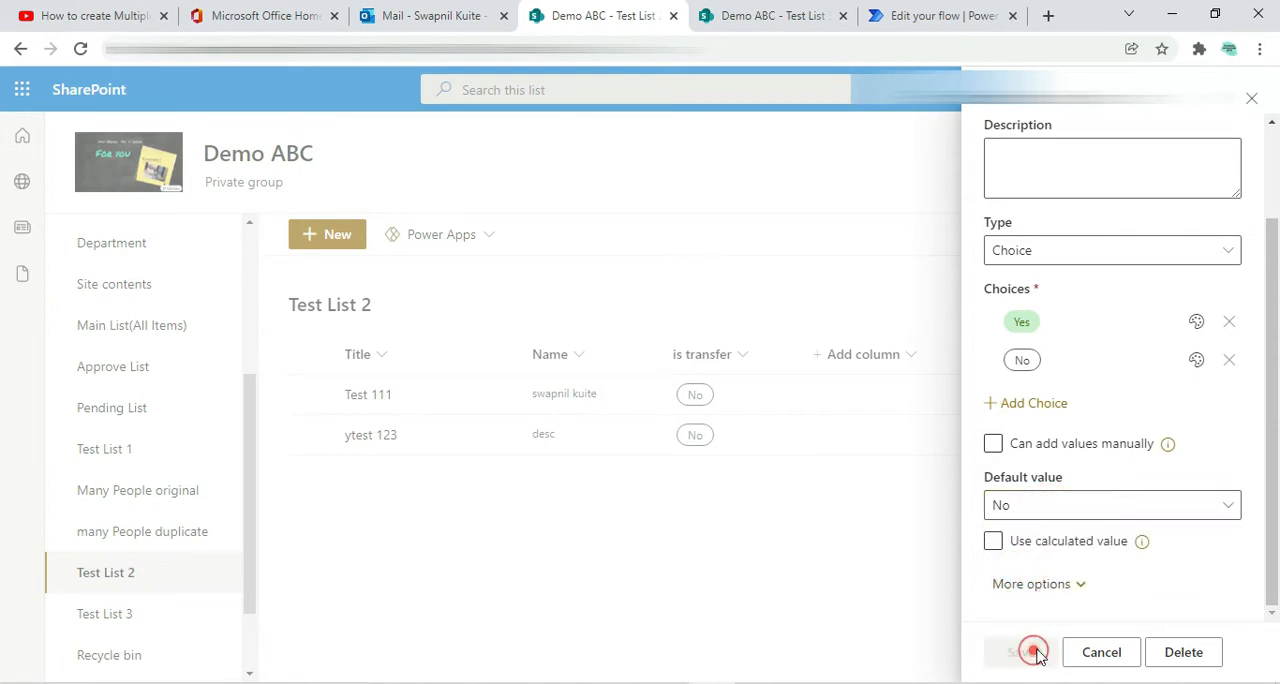
Reload Test List 2 and examine the is transfer default and choices in its new item form without saving an item
click(327, 234)
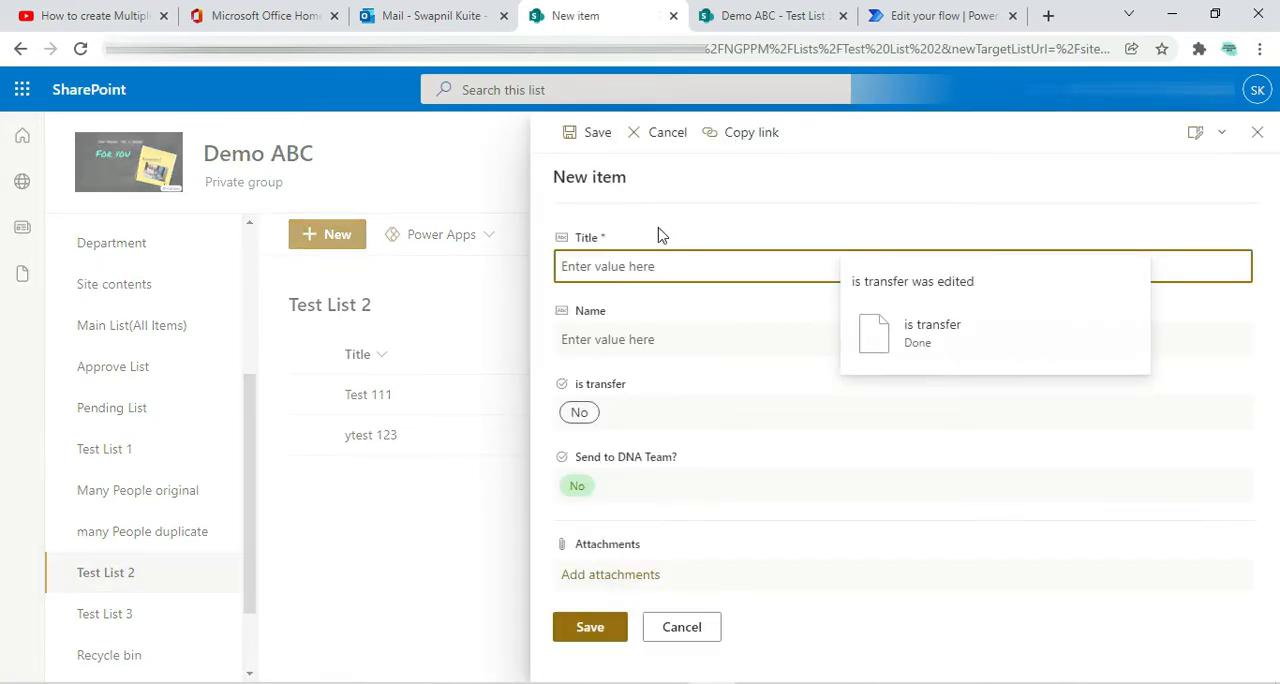
click(78, 52)
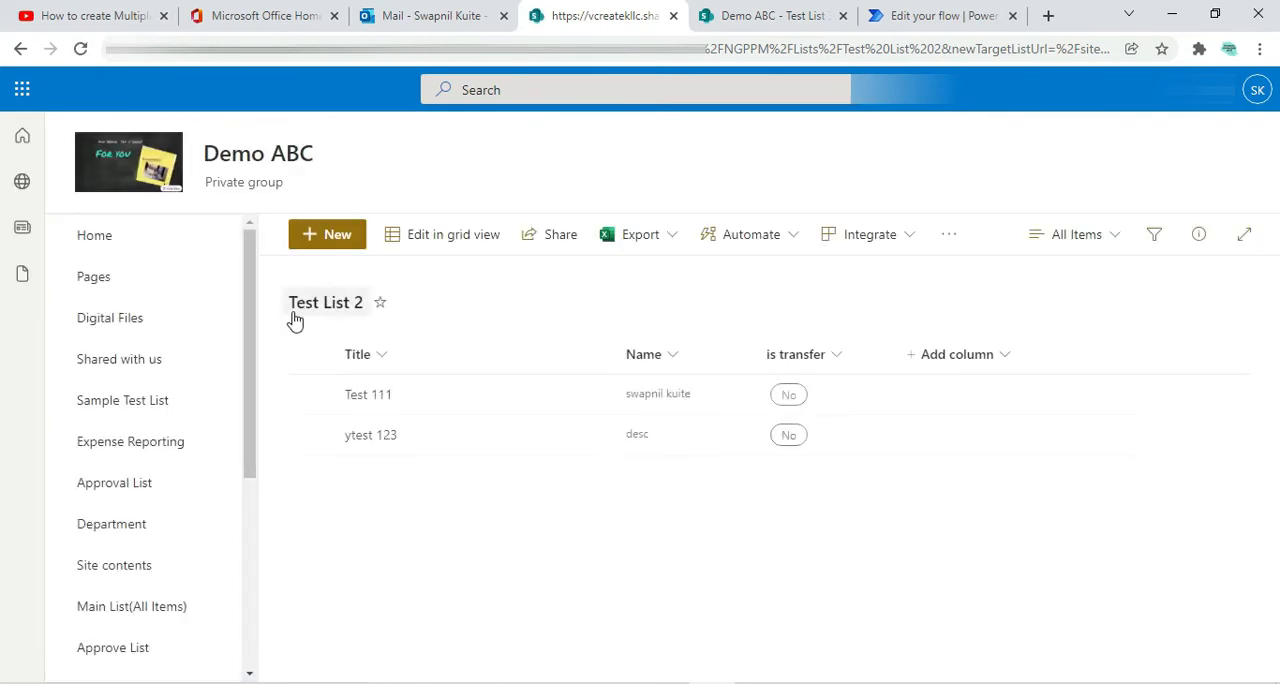
click(318, 238)
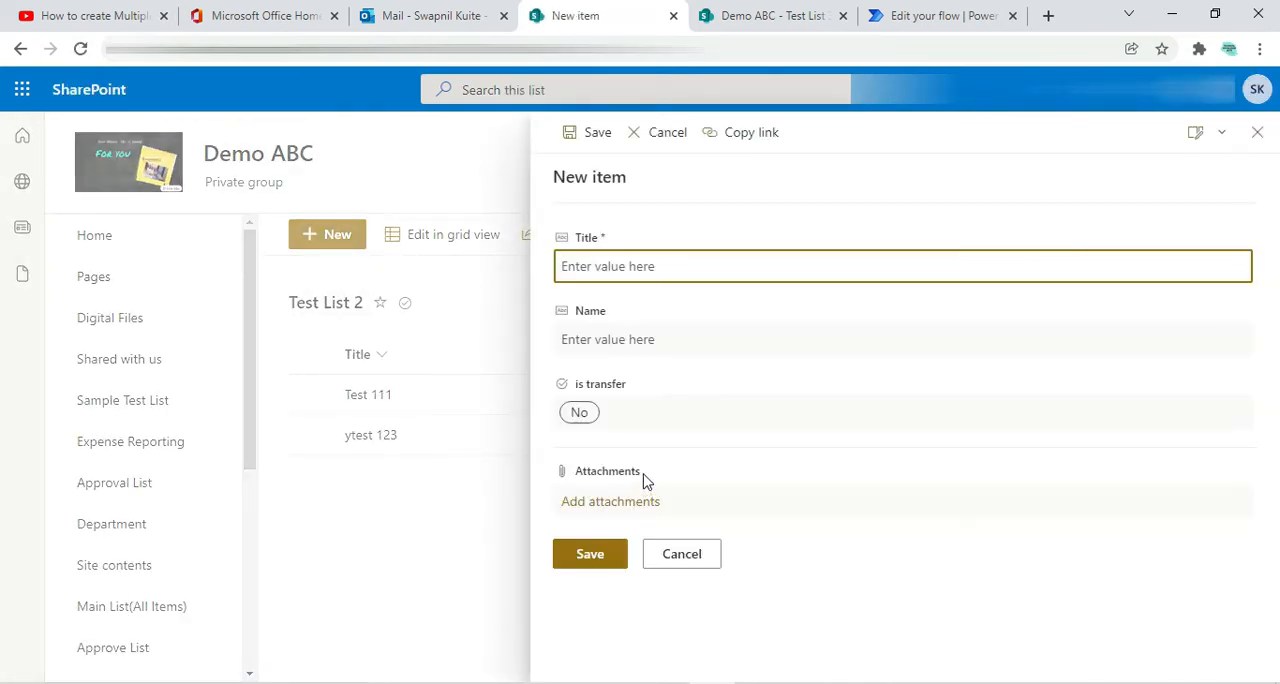
click(627, 415)
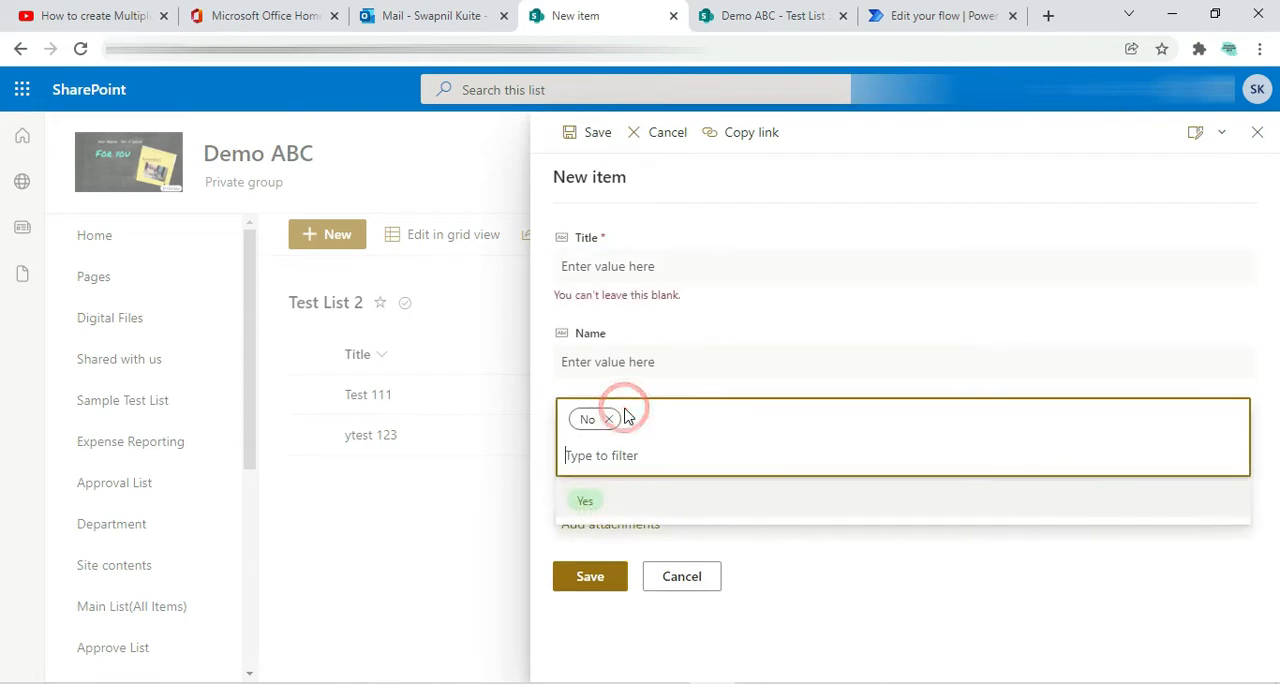
click(610, 421)
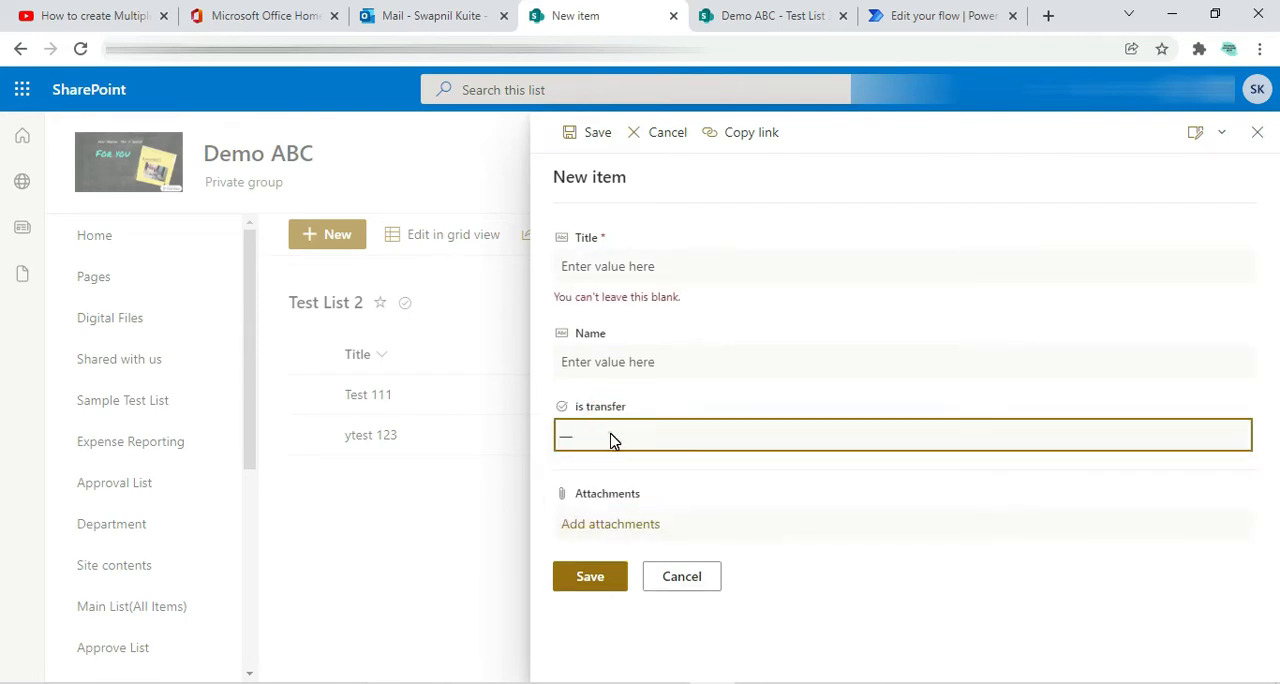
click(613, 440)
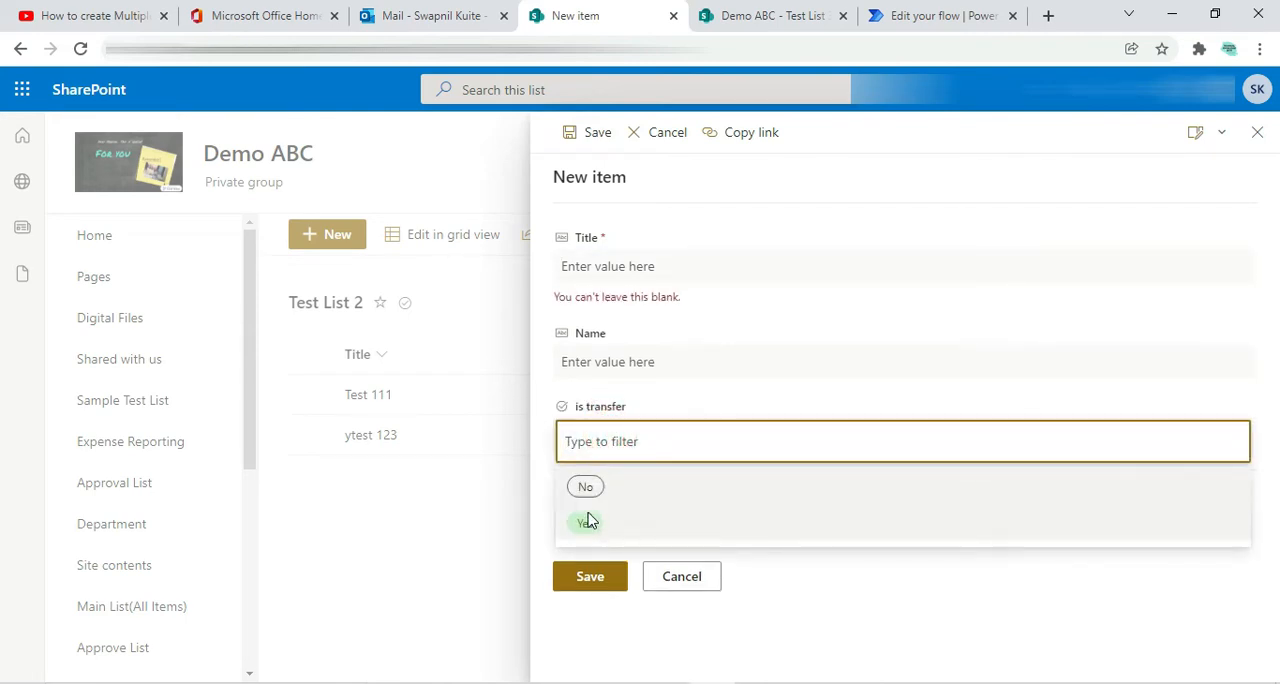
click(681, 575)
click(312, 236)
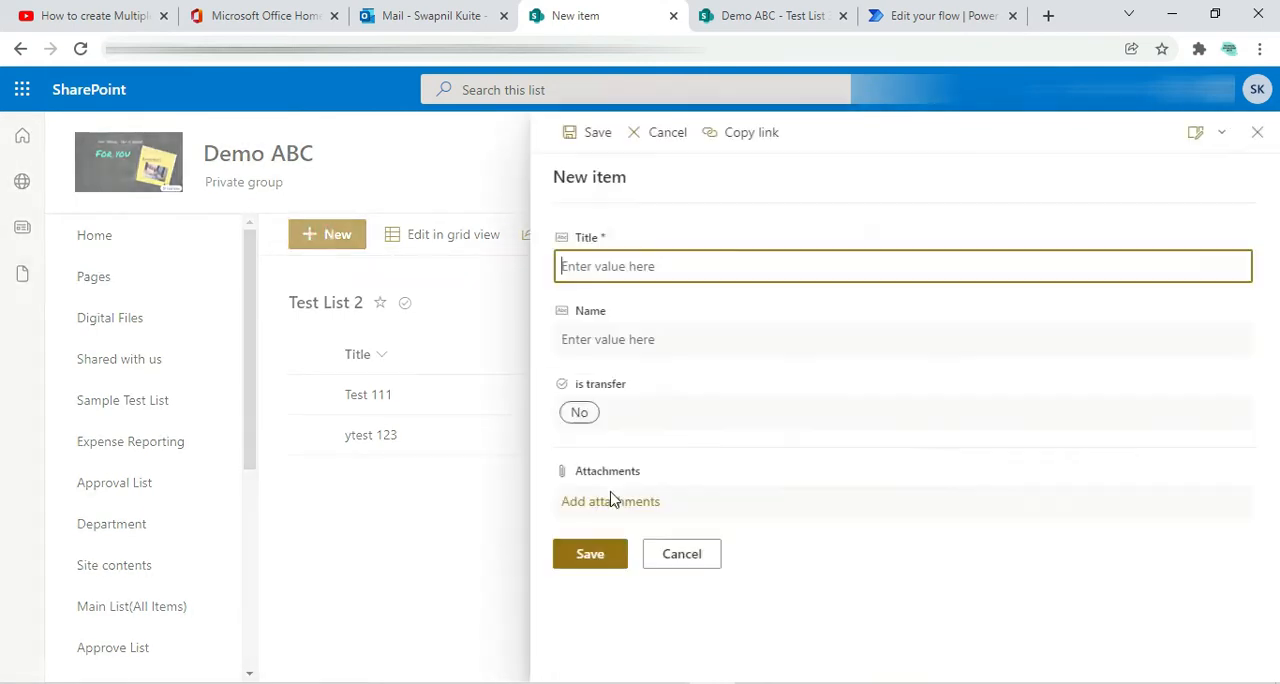
click(682, 554)
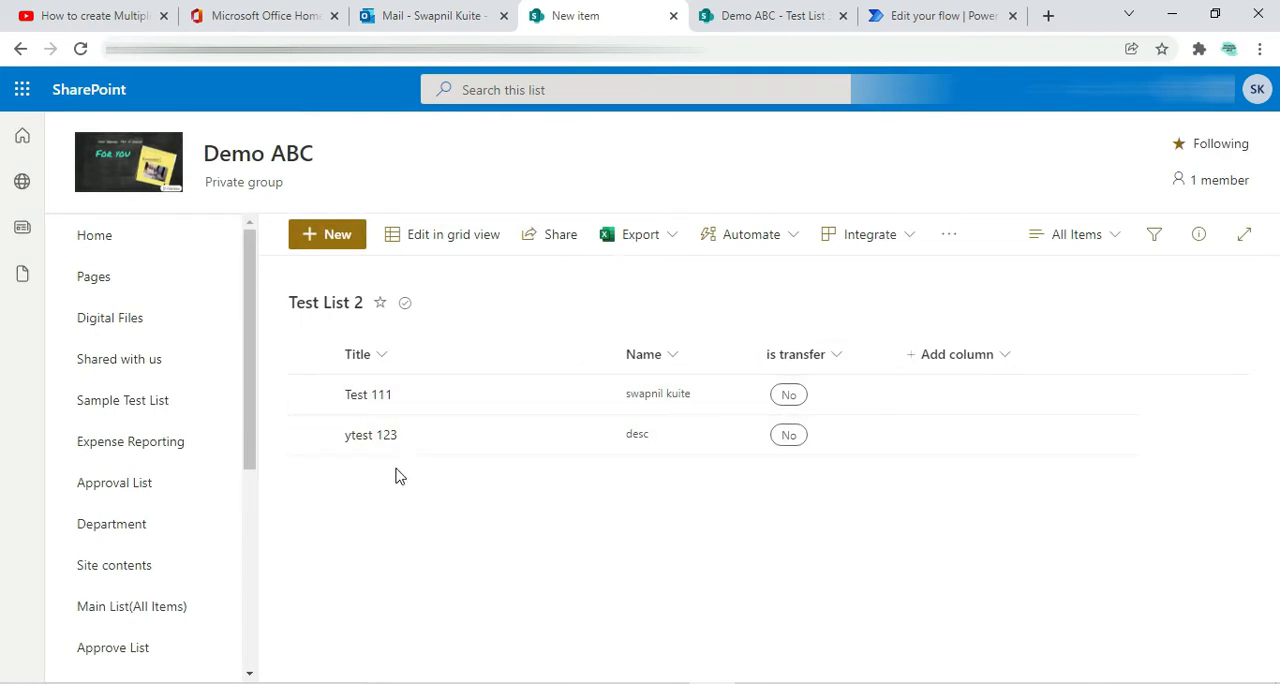
Add an item to Test List 2 with title Test 1234 and name test sample, keeping is transfer at No
click(327, 240)
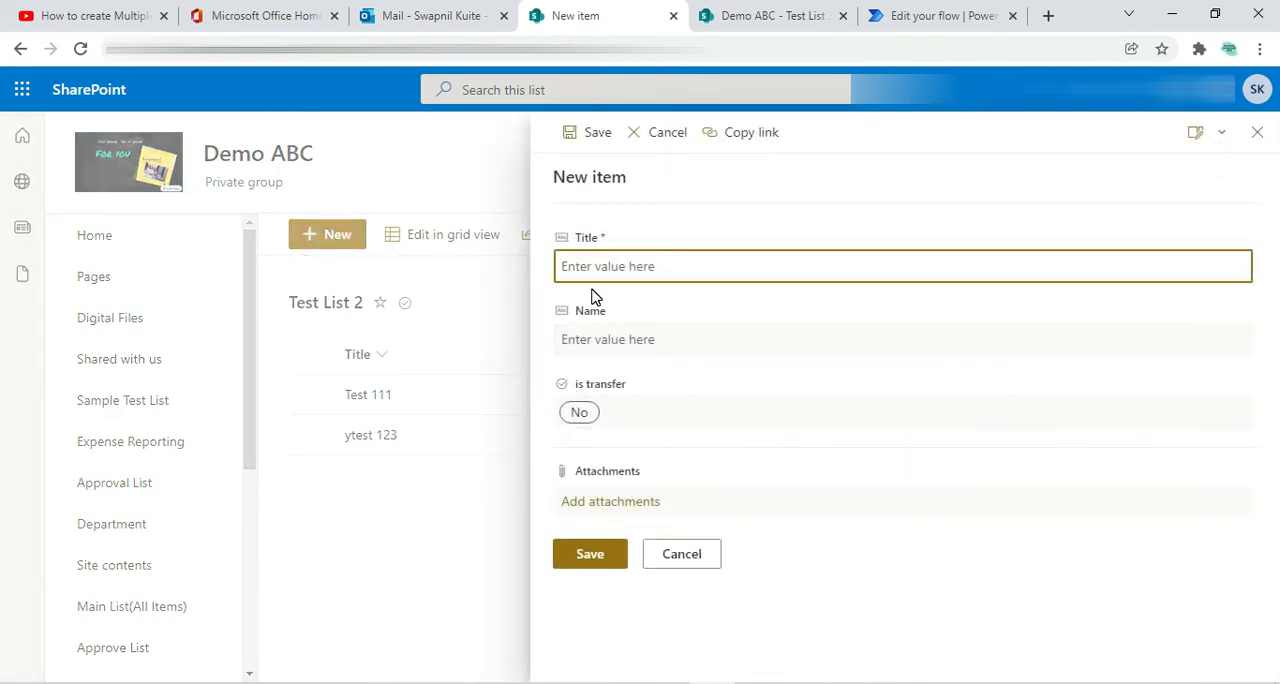
text(Test 1234)
click(623, 334)
text(test sample)
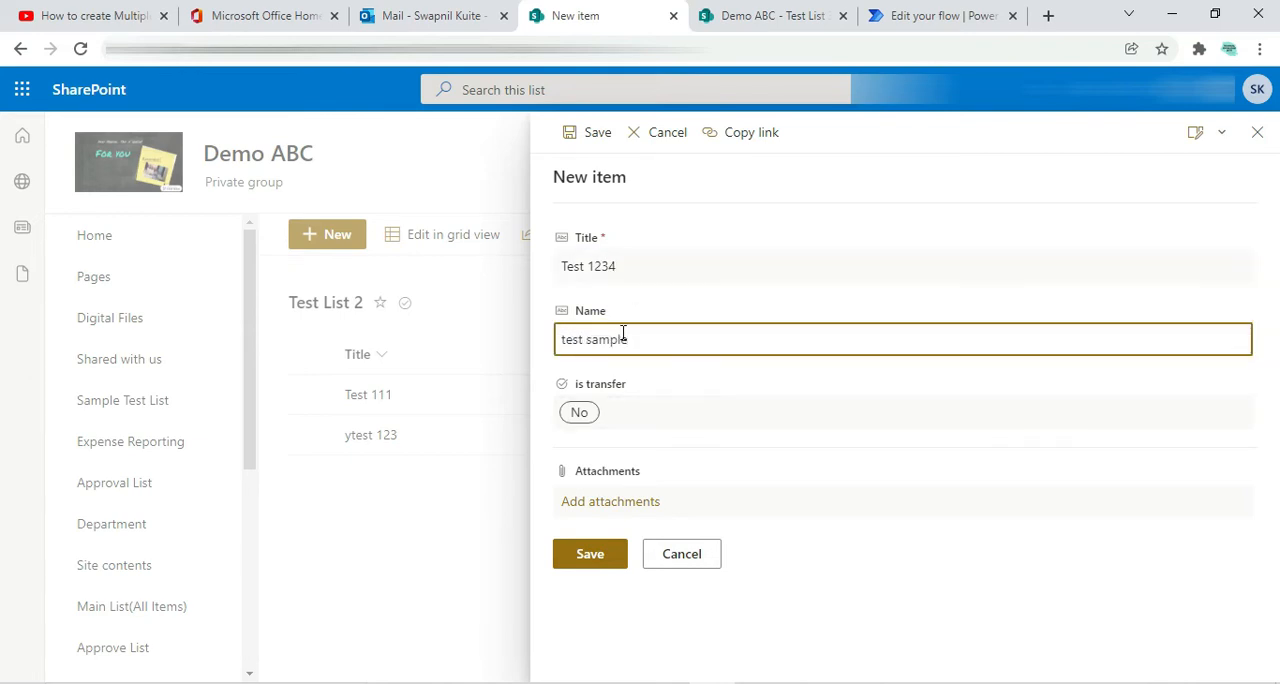
click(604, 556)
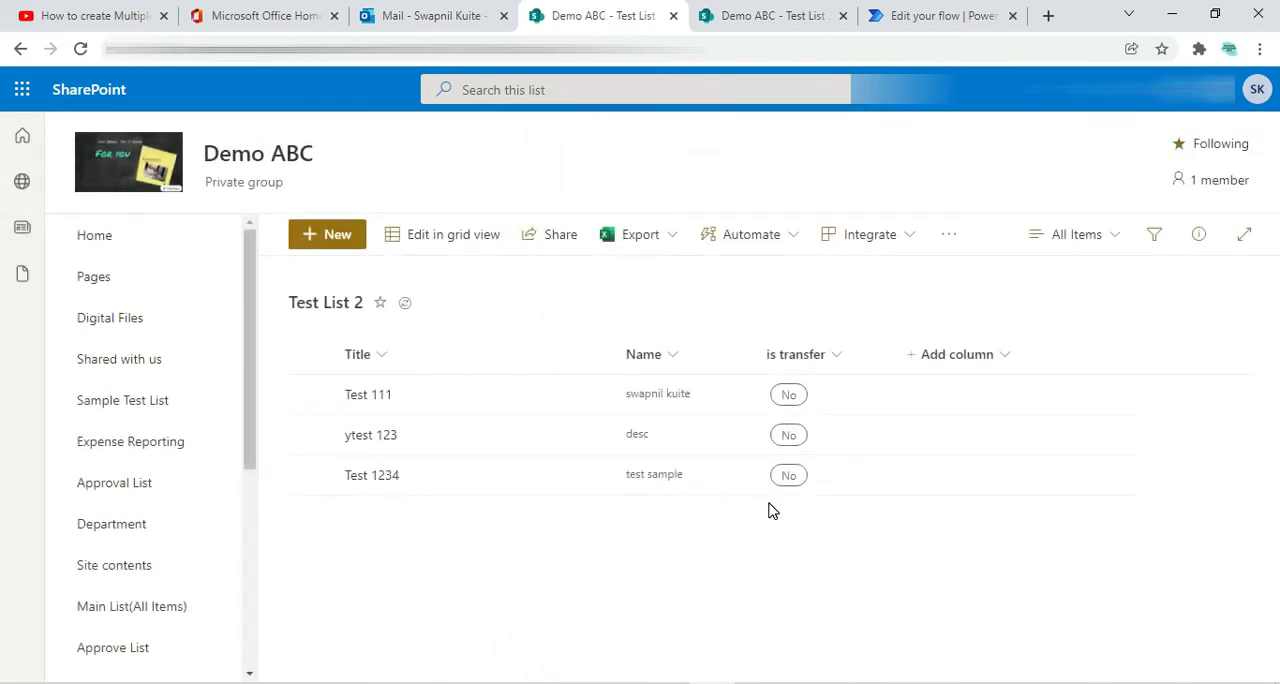
Examine the is transfer choices in the edit form of the Test 1234 item, and close it without saving
click(311, 476)
click(409, 236)
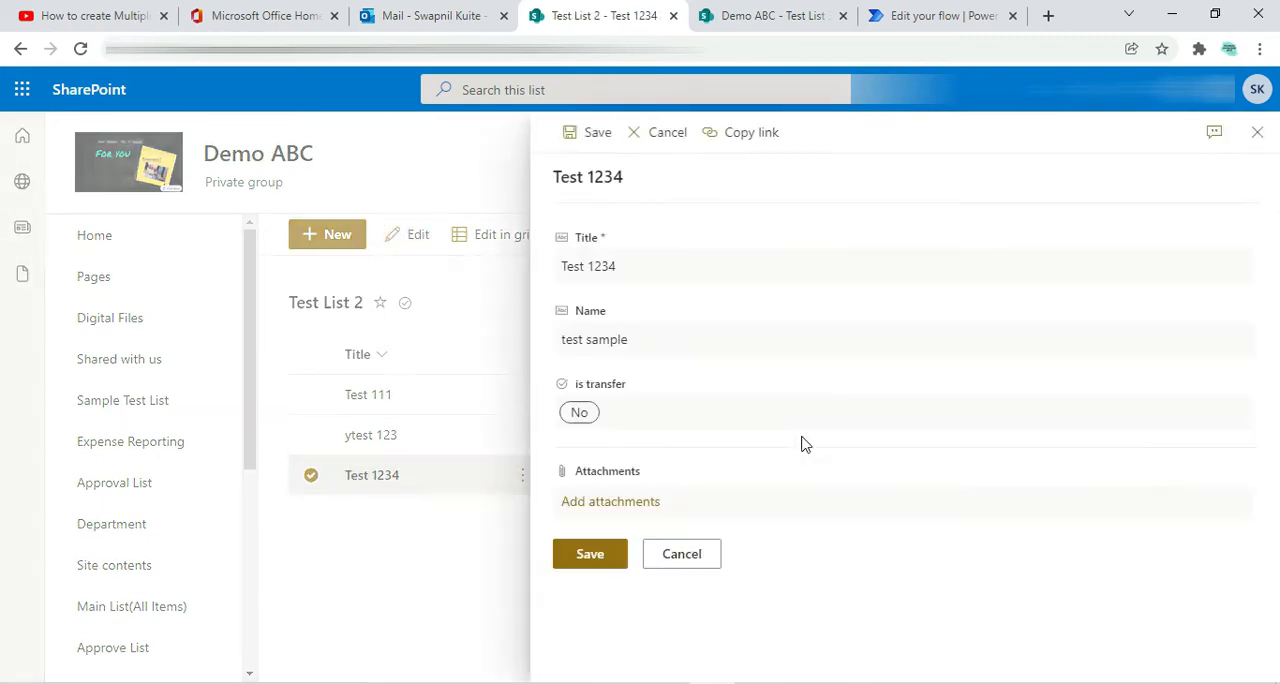
click(611, 421)
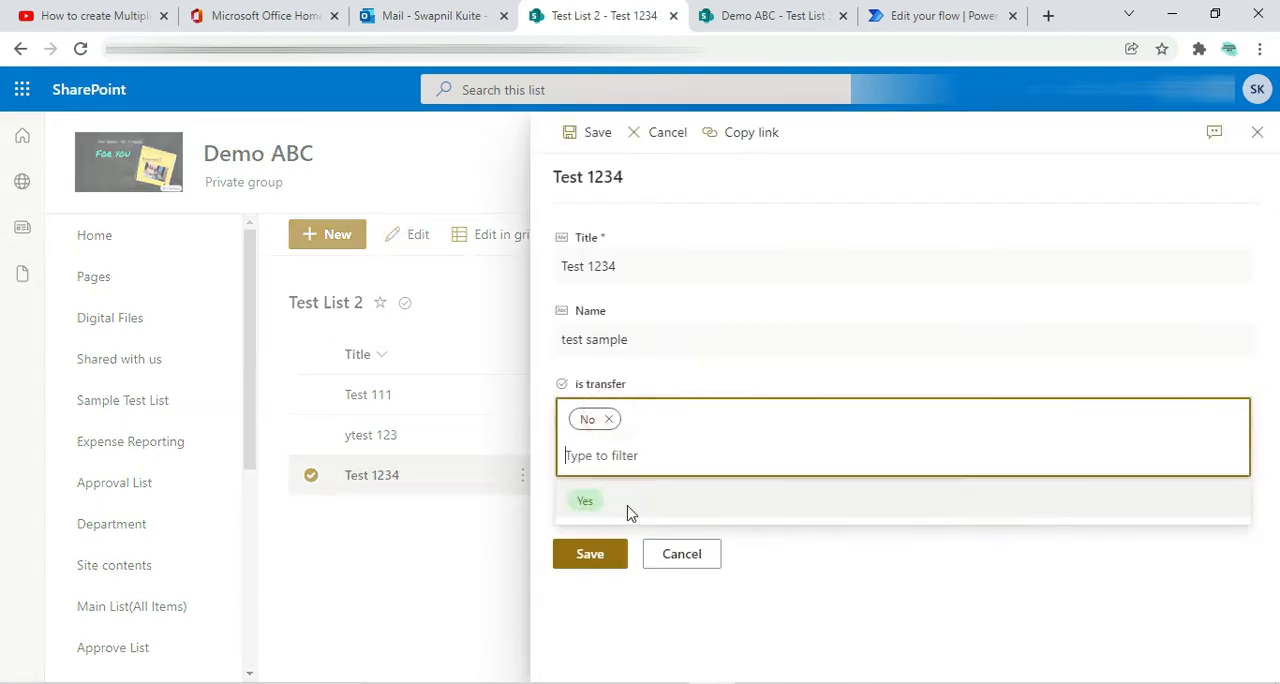
click(668, 556)
click(311, 476)
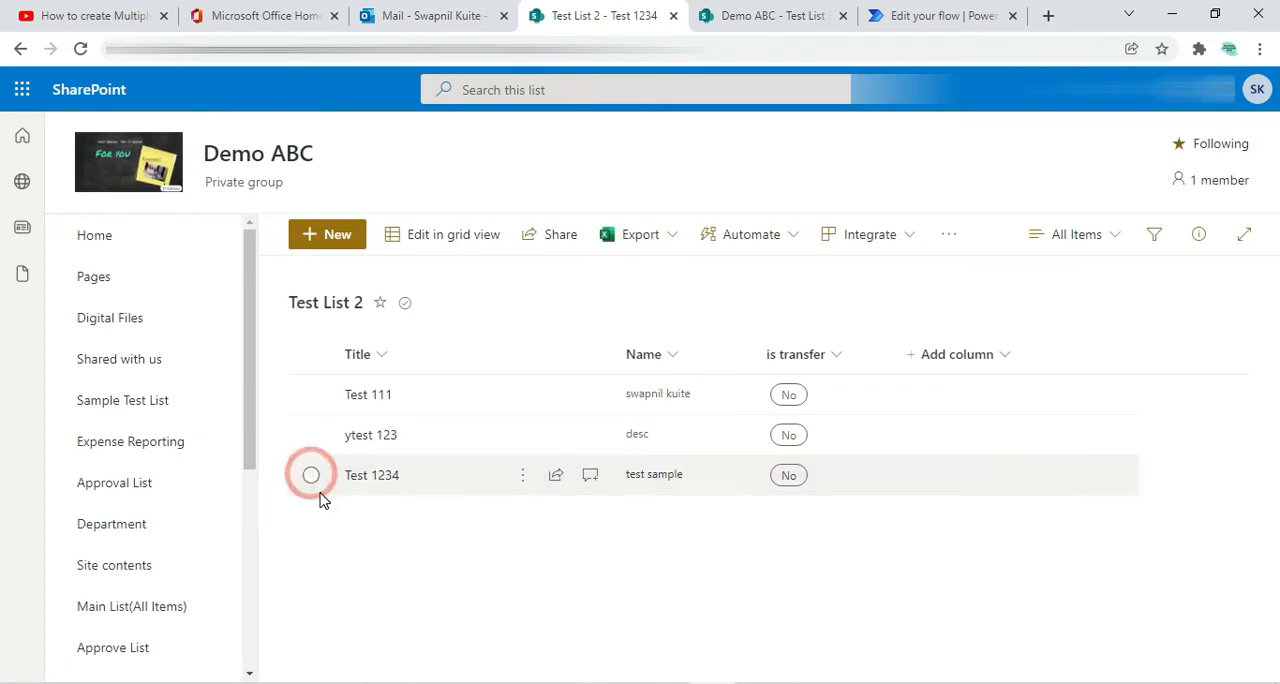
Check the items in Test List 3, and switch to the Power Automate flows page and select its address
click(742, 16)
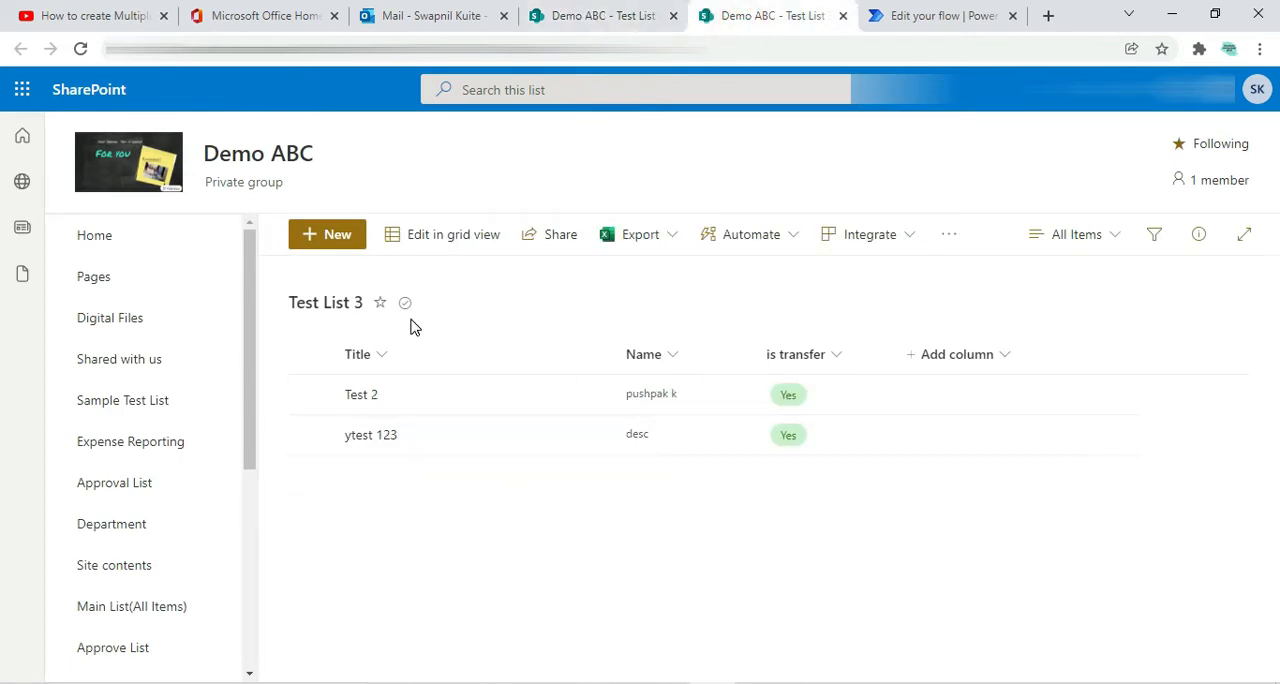
click(596, 16)
click(916, 16)
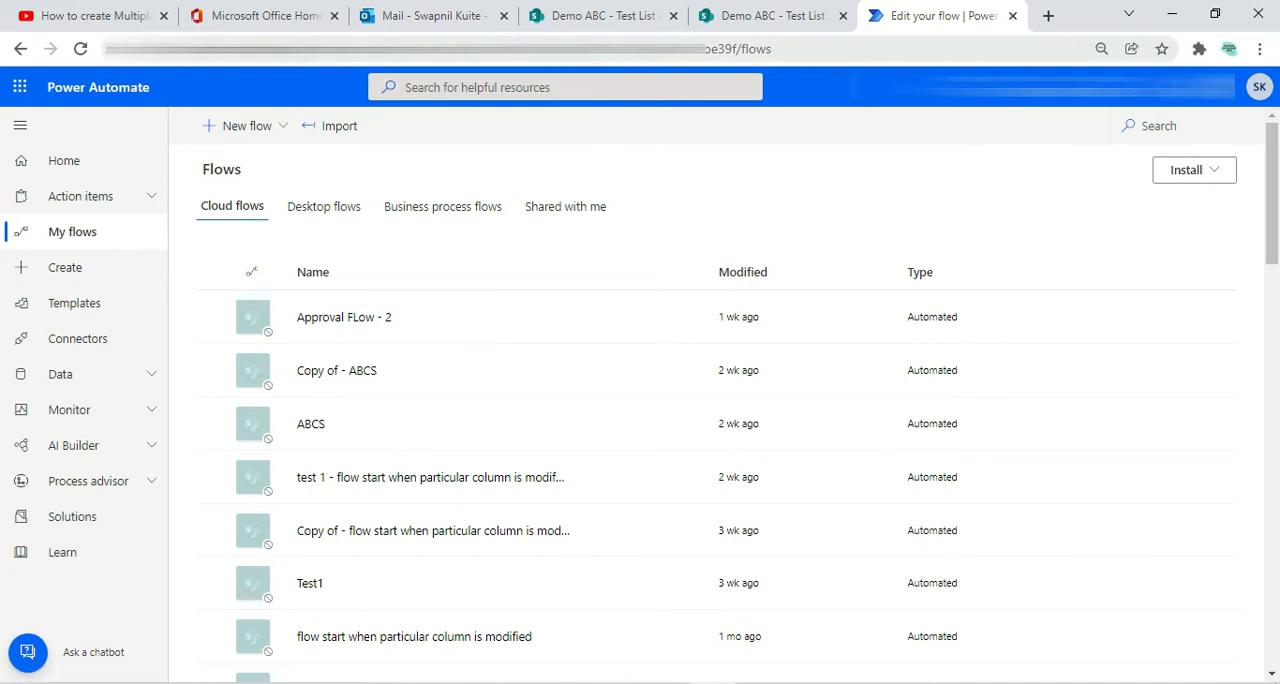
click(260, 48)
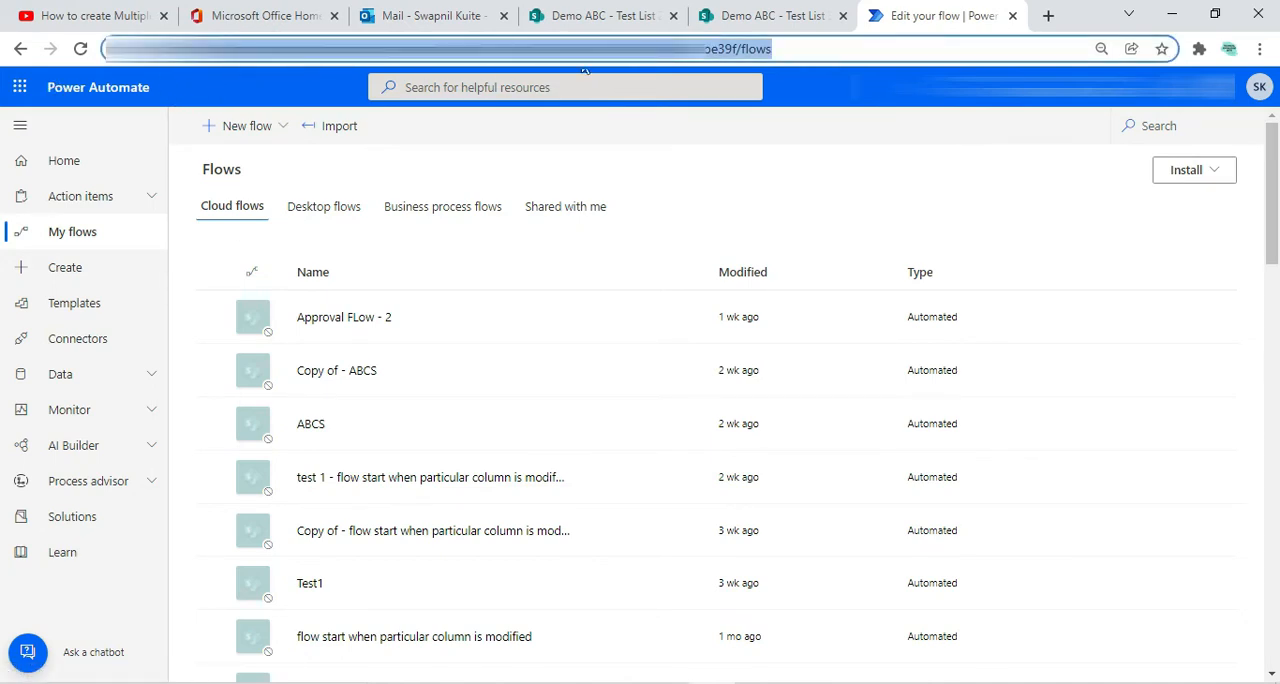
Start creating an automated cloud flow from blank, skipping the flow name and initial trigger selection
click(823, 91)
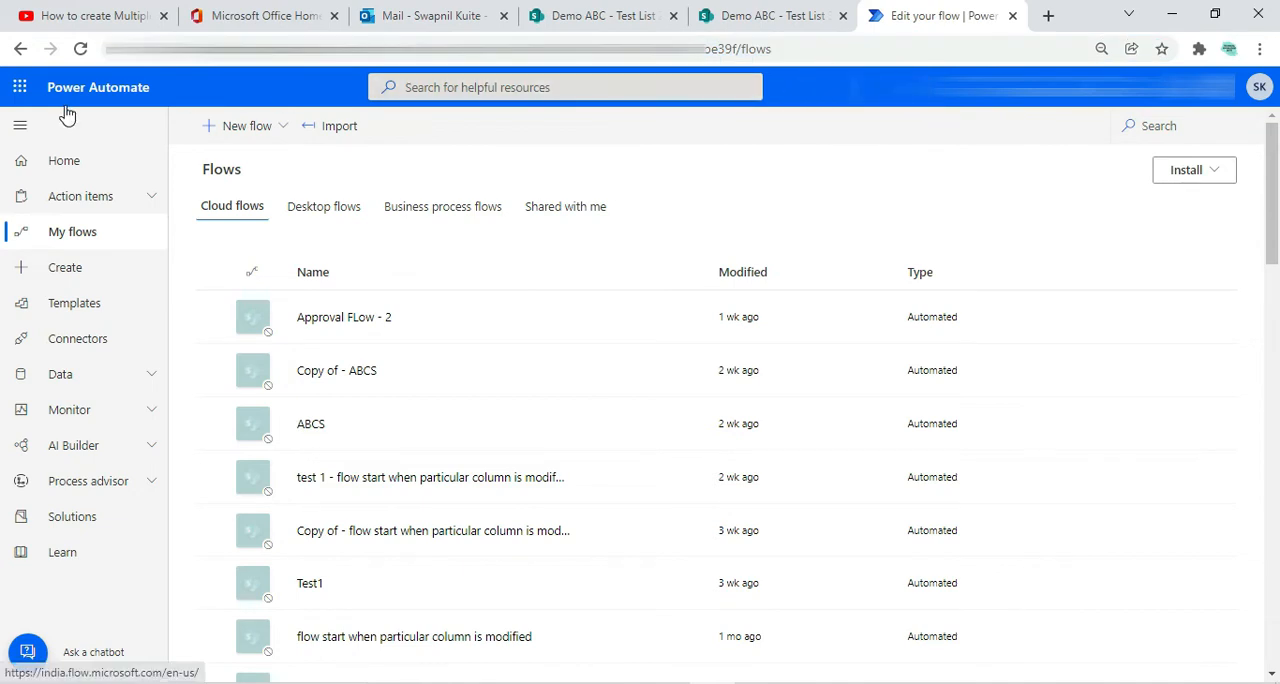
click(101, 270)
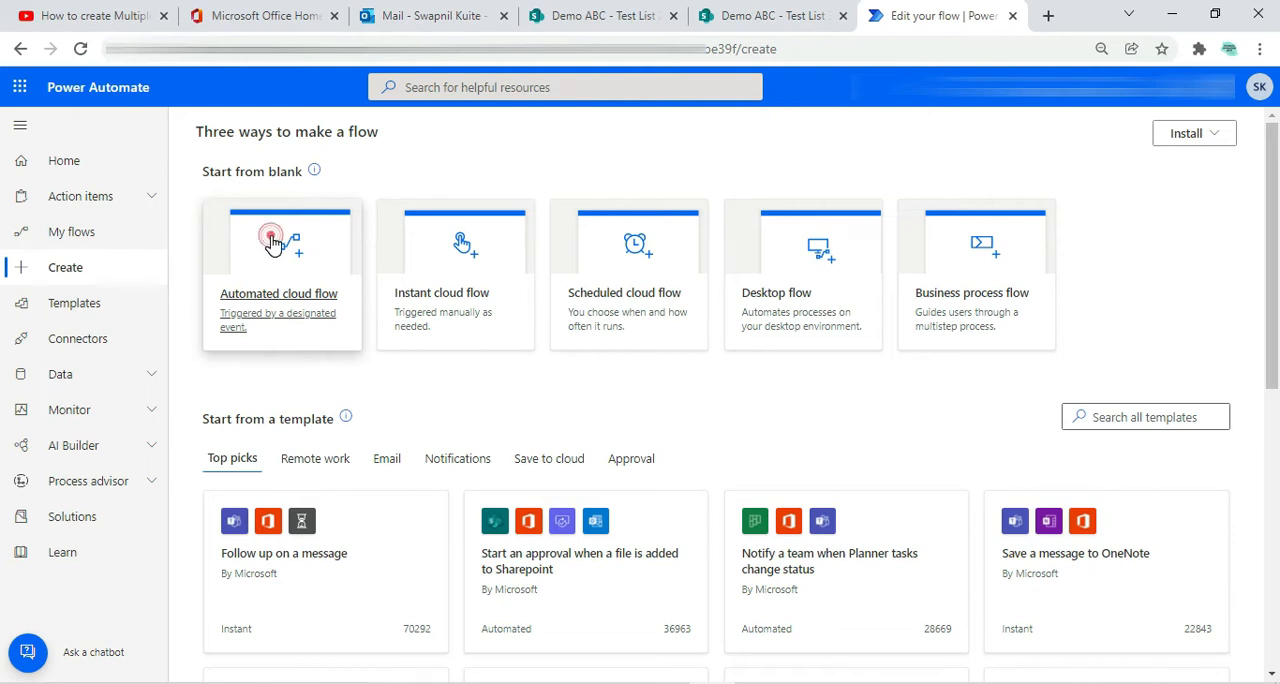
click(268, 236)
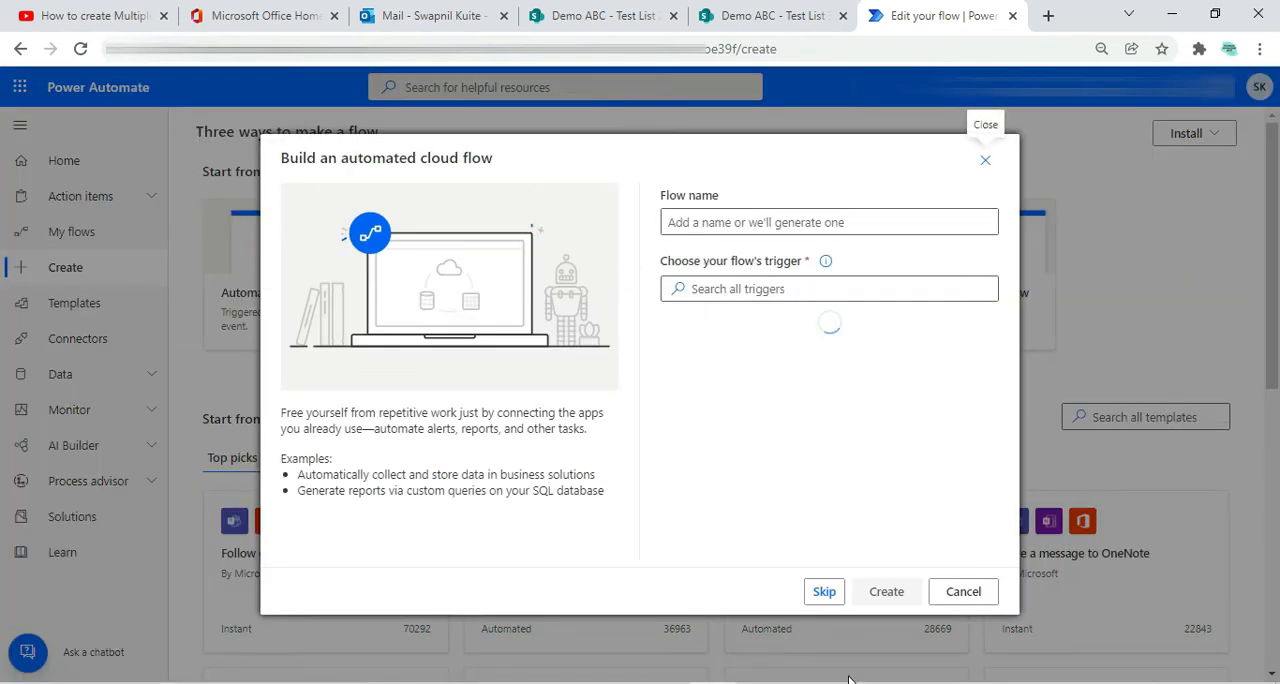
click(824, 591)
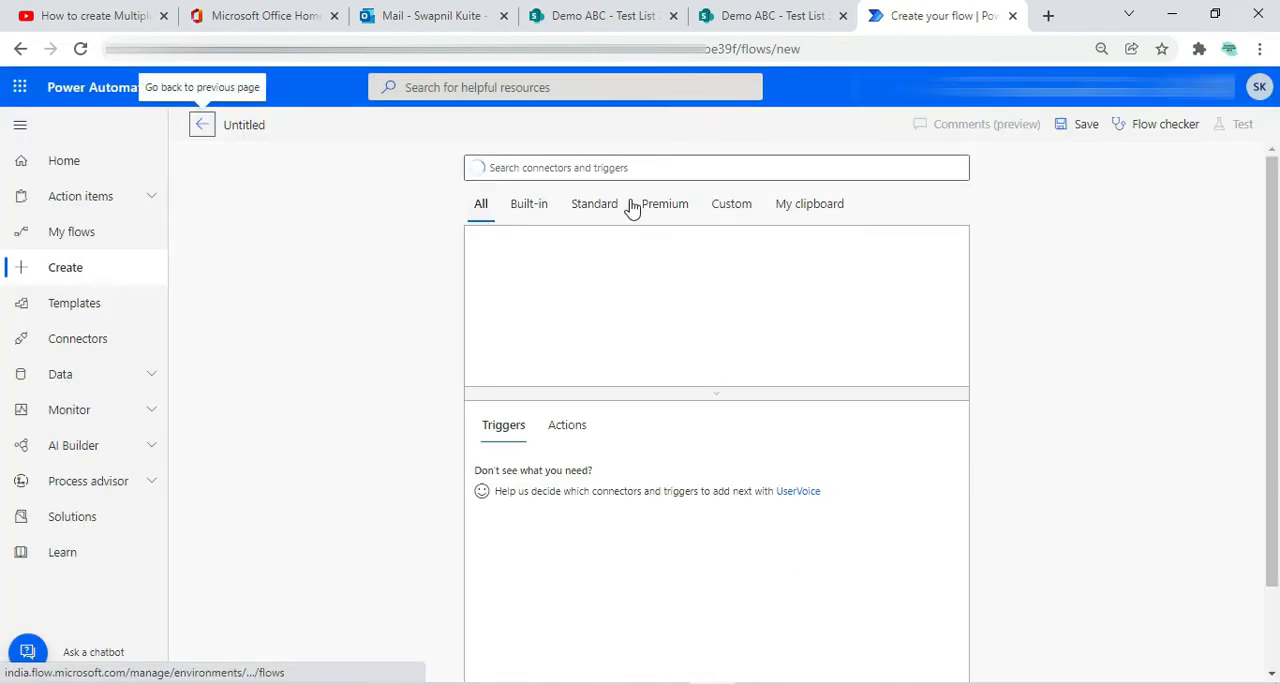
Search the connectors and triggers for share and choose the SharePoint connector
click(573, 168)
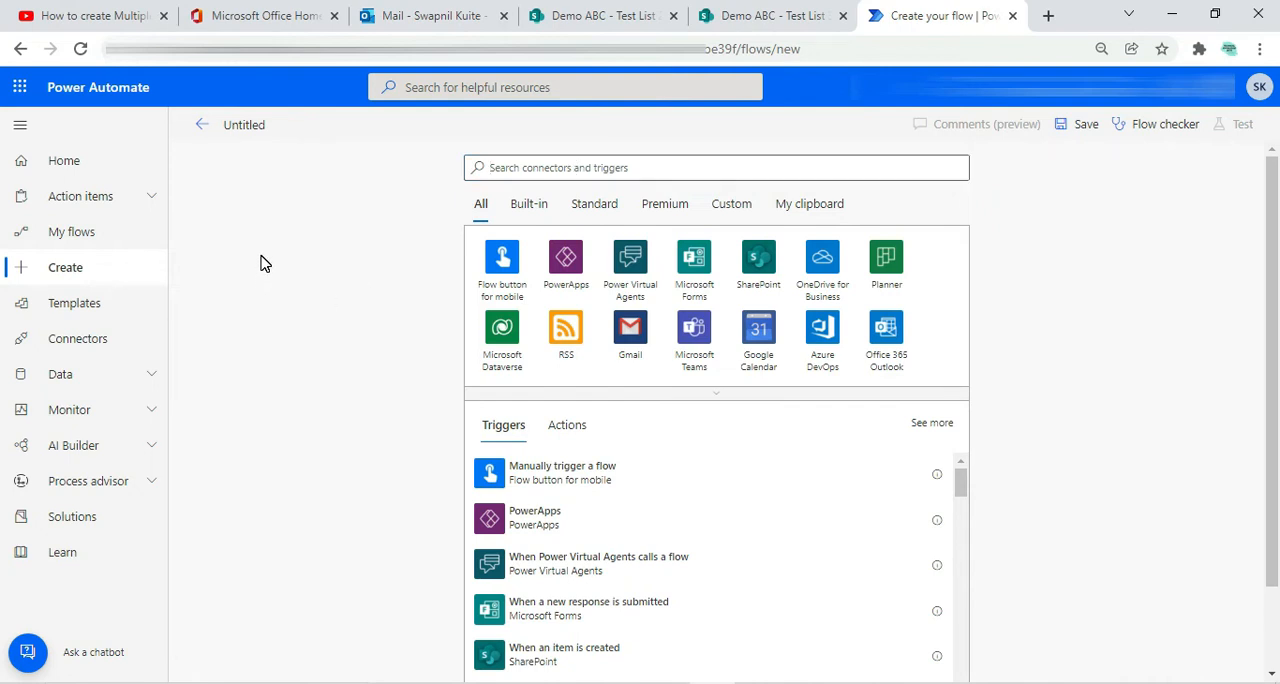
click(533, 169)
text(share)
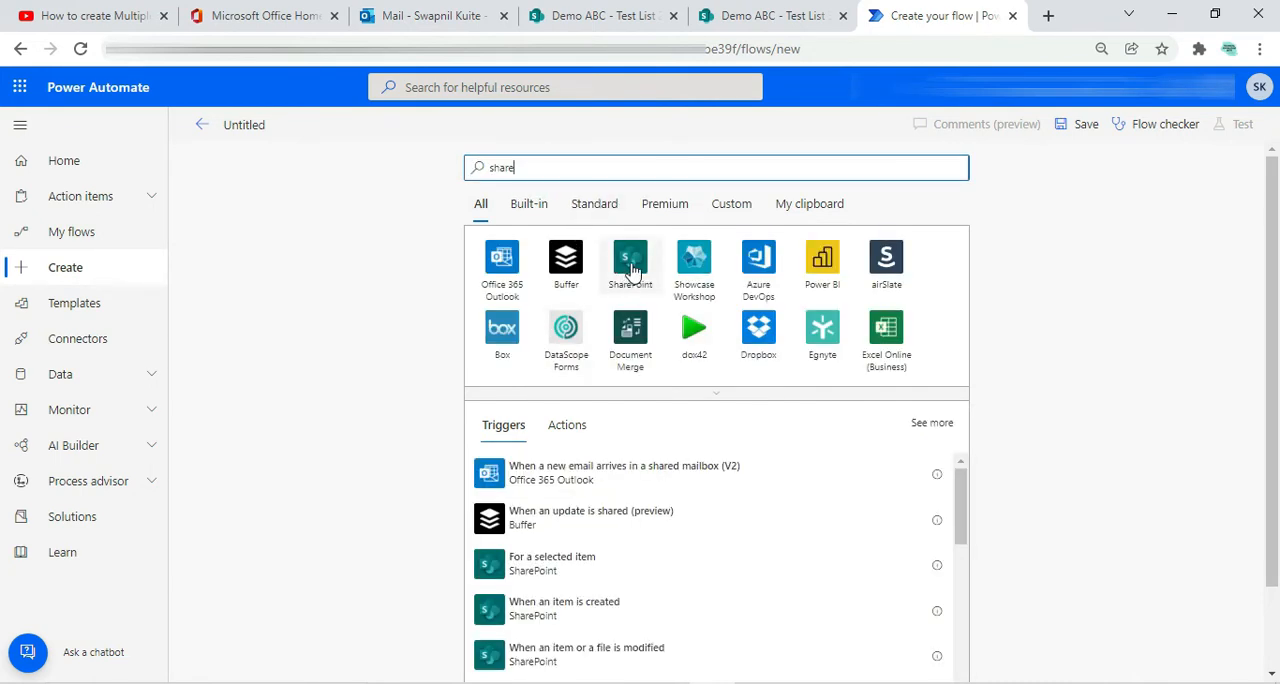
click(631, 266)
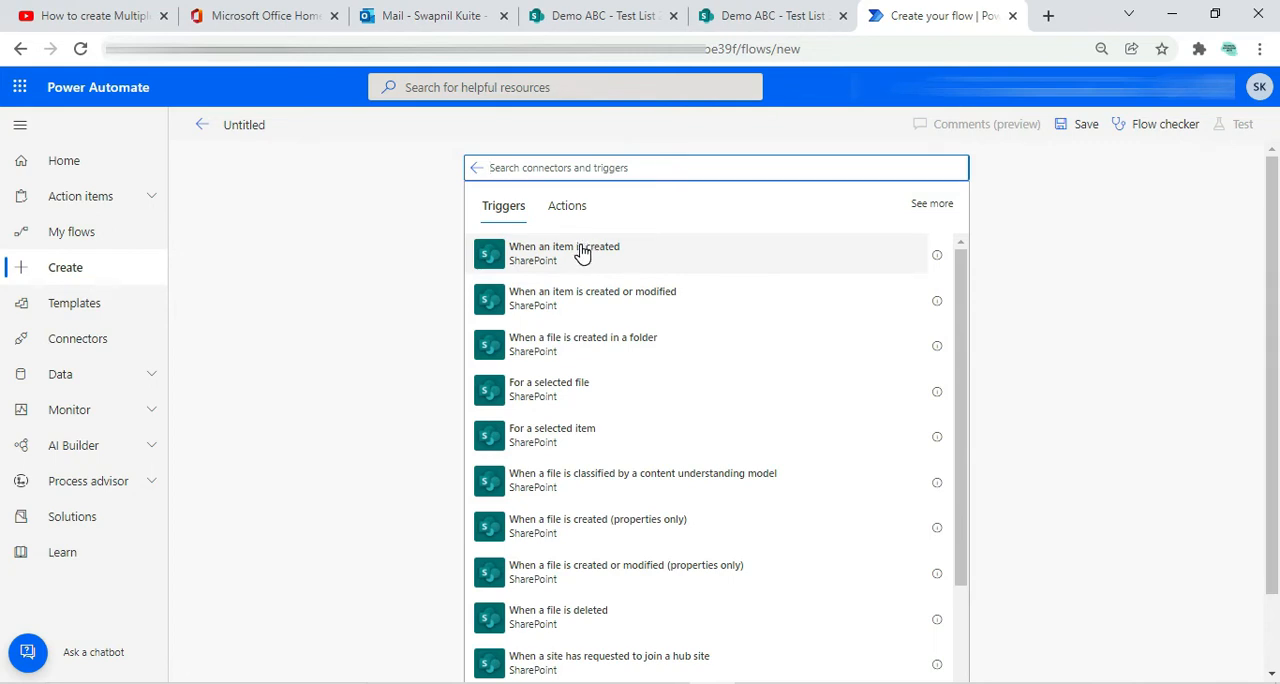
Search the SharePoint triggers for when item and add the When an item is created or modified trigger
click(580, 169)
text(wh)
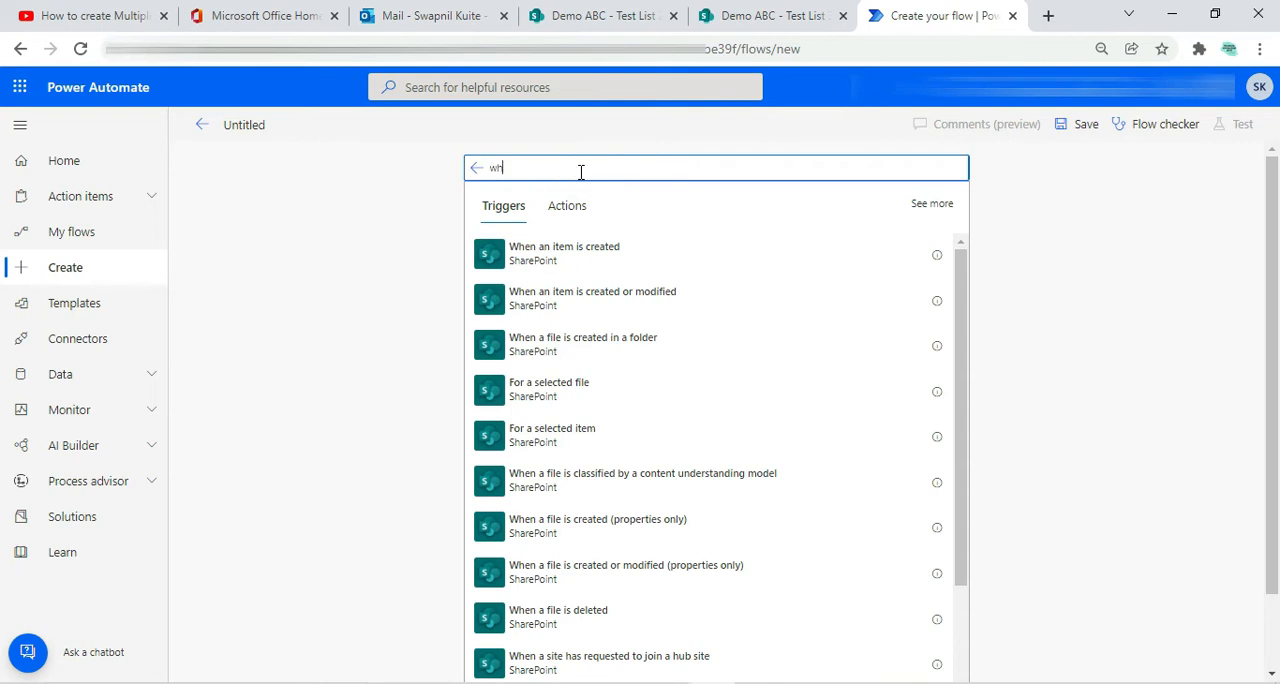
text(en column)
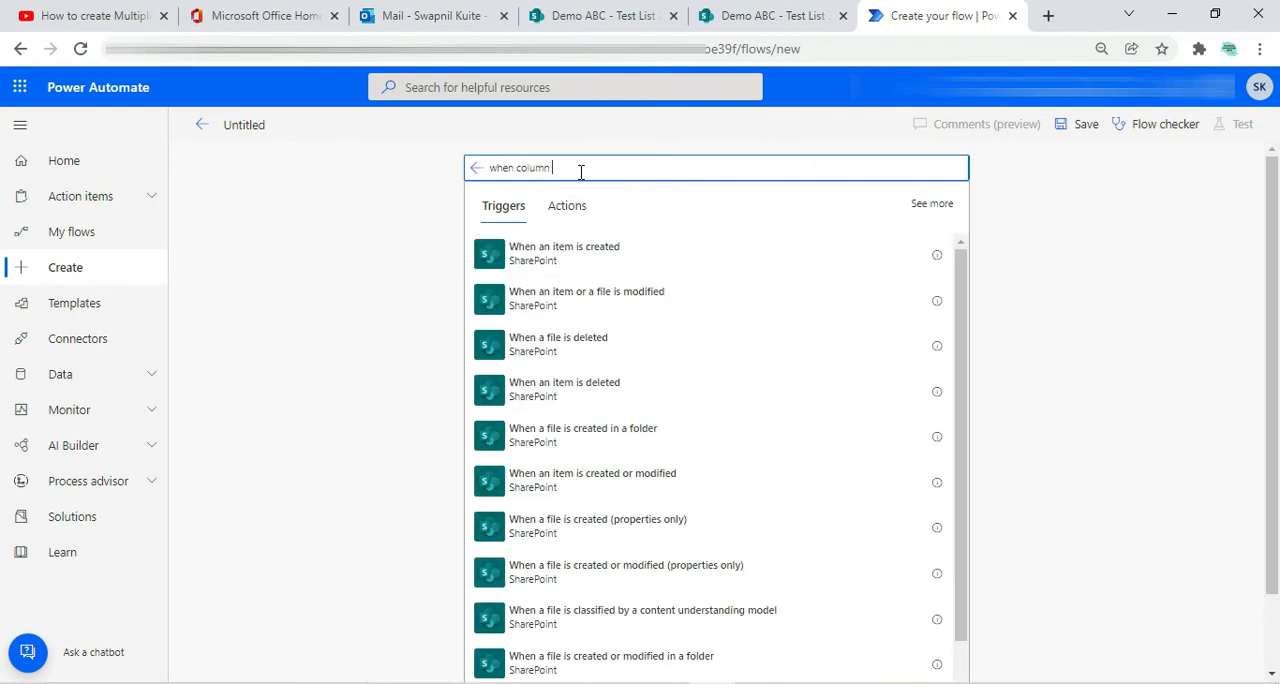
key(BackSpace)
key(BackSpace)
text(ite)
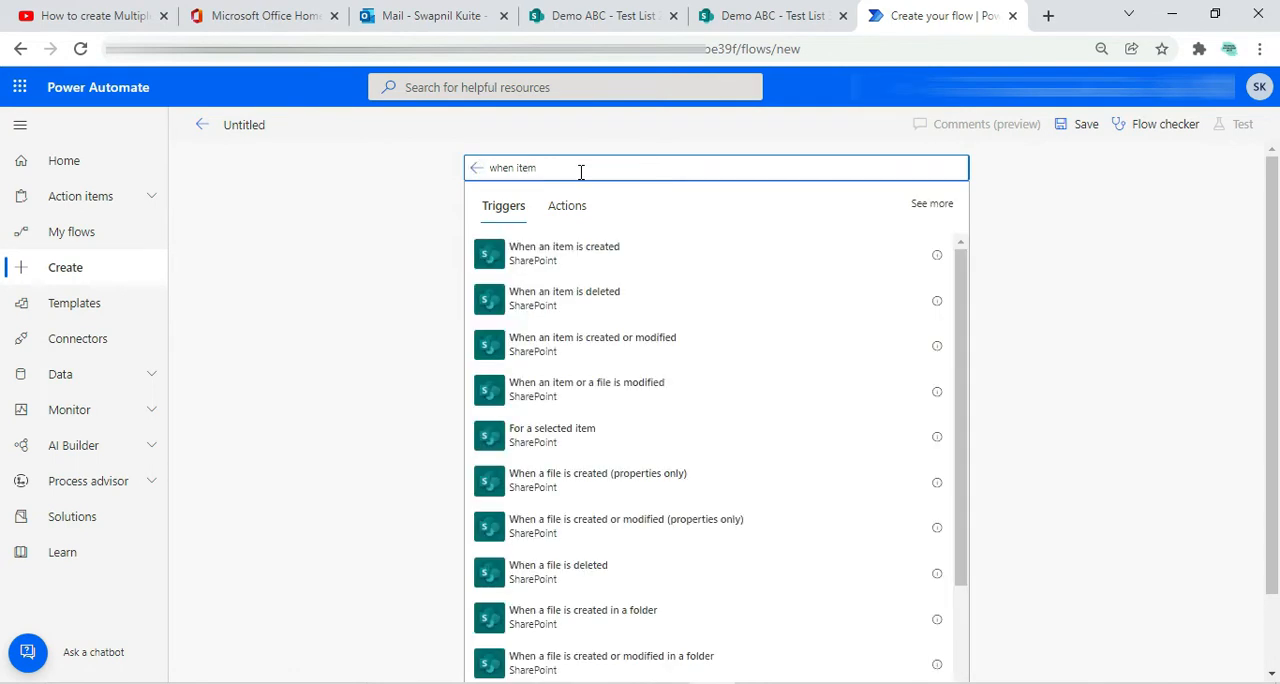
click(575, 358)
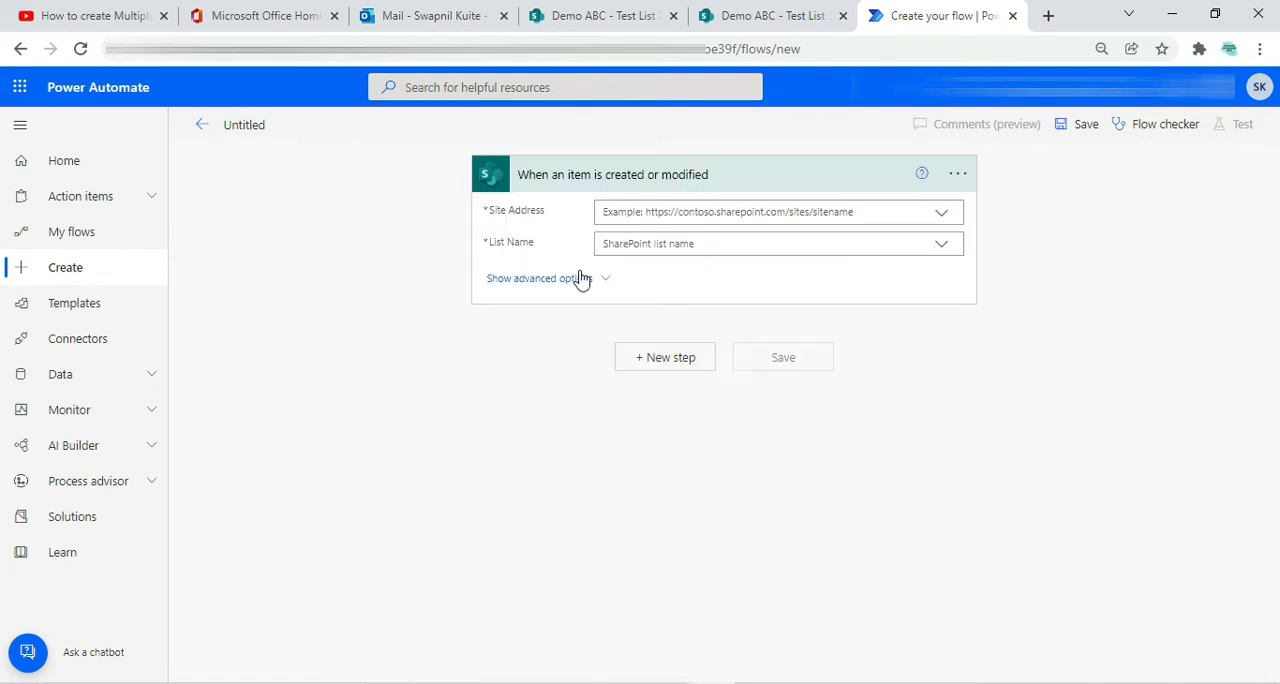
Examine the is transfer choices in the edit form of Test List 2's ytest 123 item without saving, and return to the flow
click(590, 15)
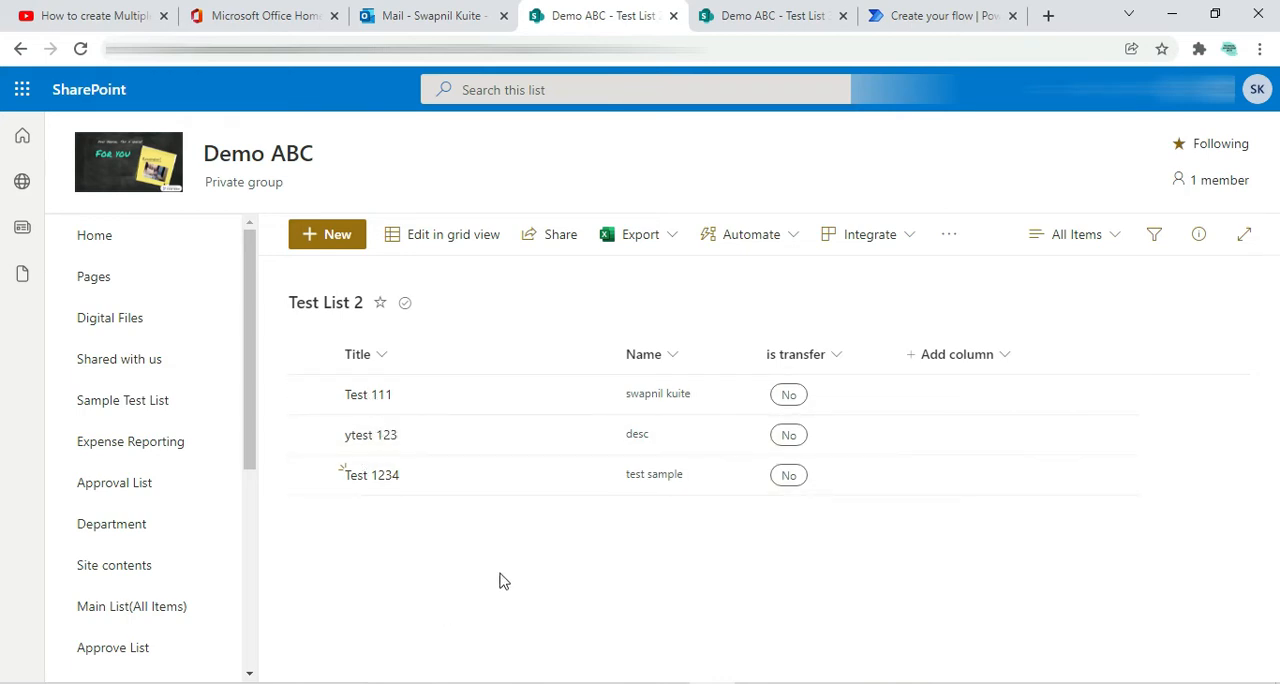
click(311, 436)
click(398, 236)
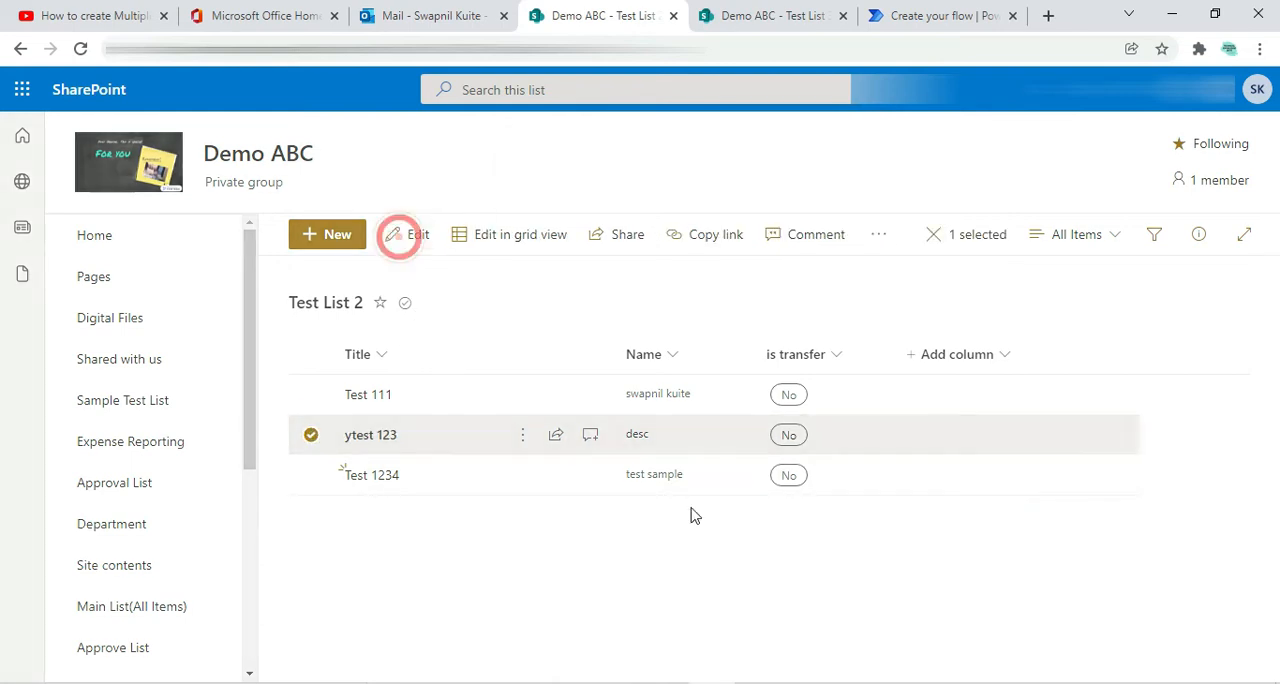
click(605, 432)
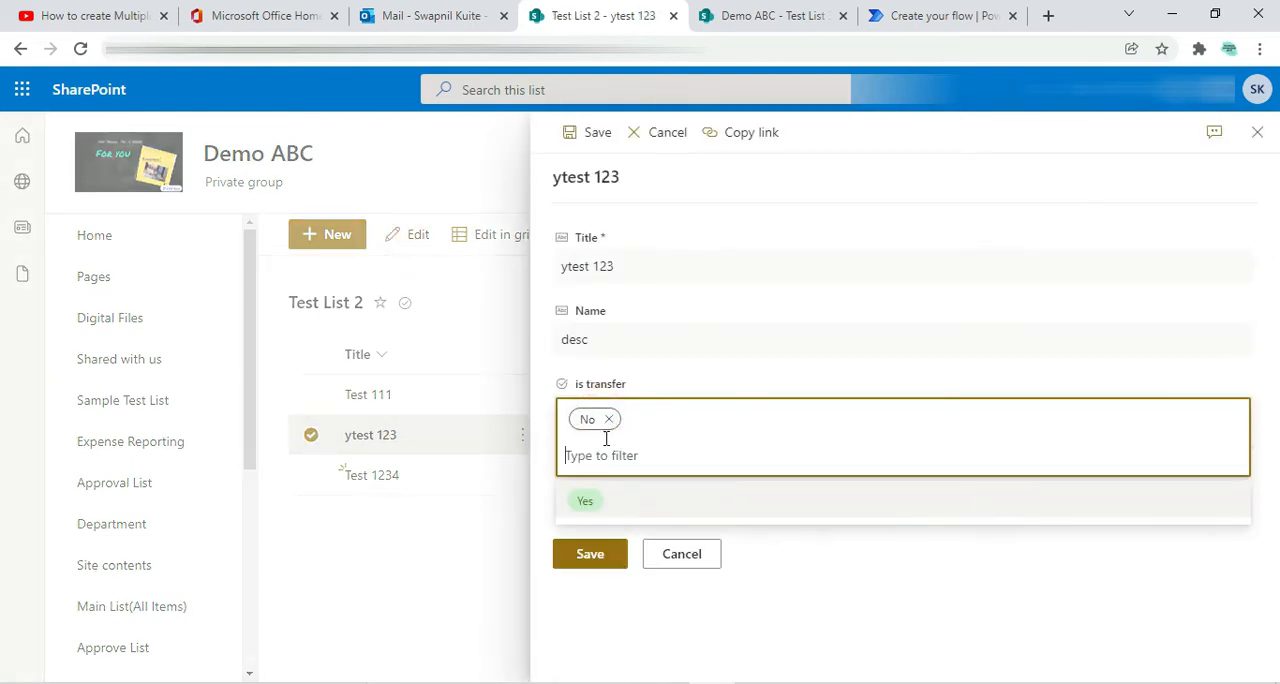
click(690, 556)
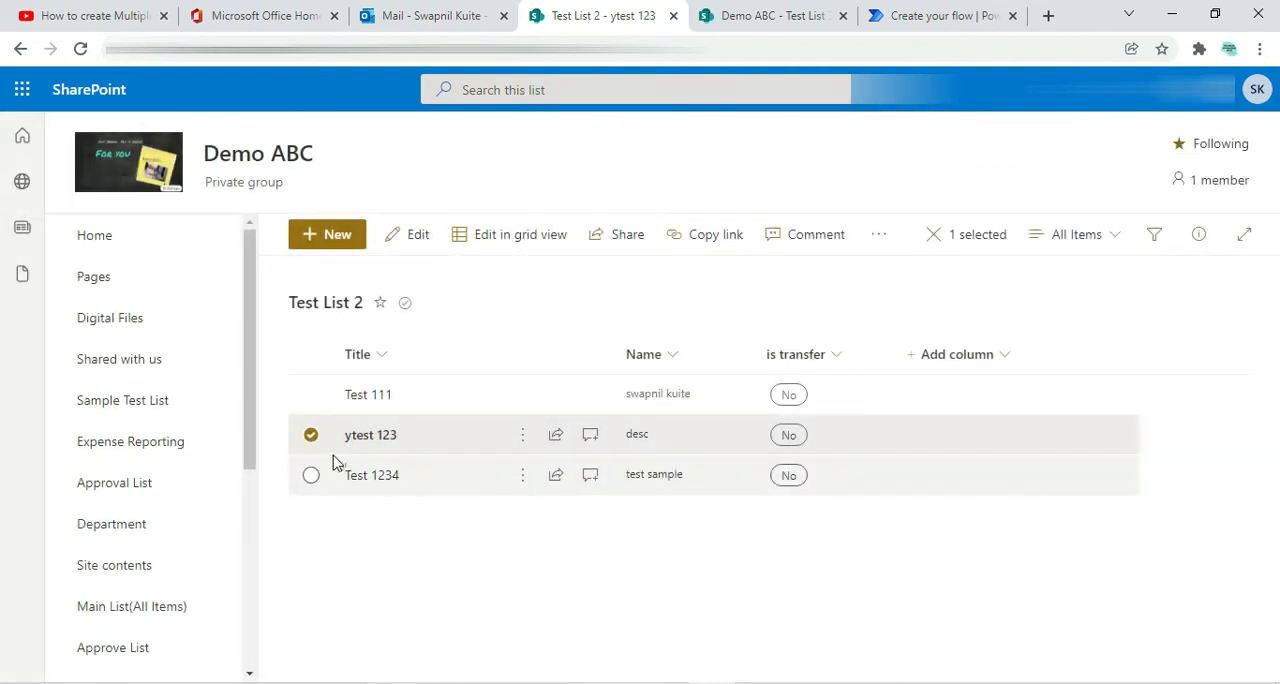
click(311, 434)
click(363, 514)
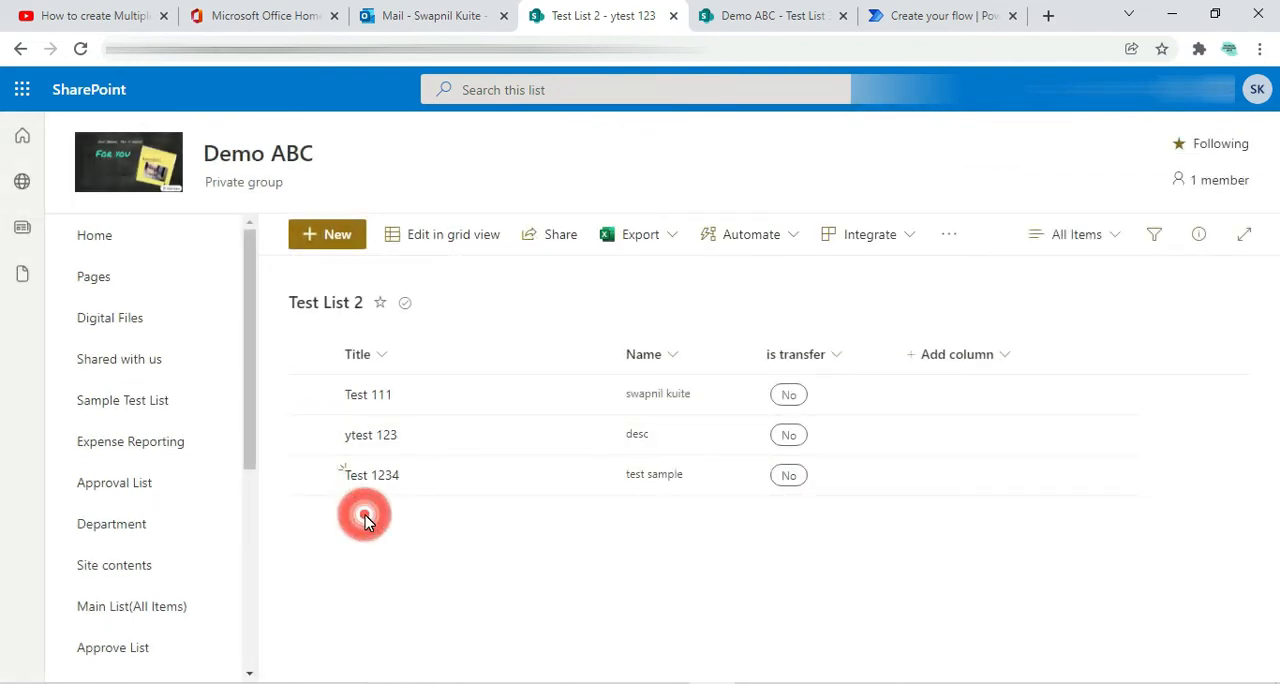
click(800, 12)
click(920, 16)
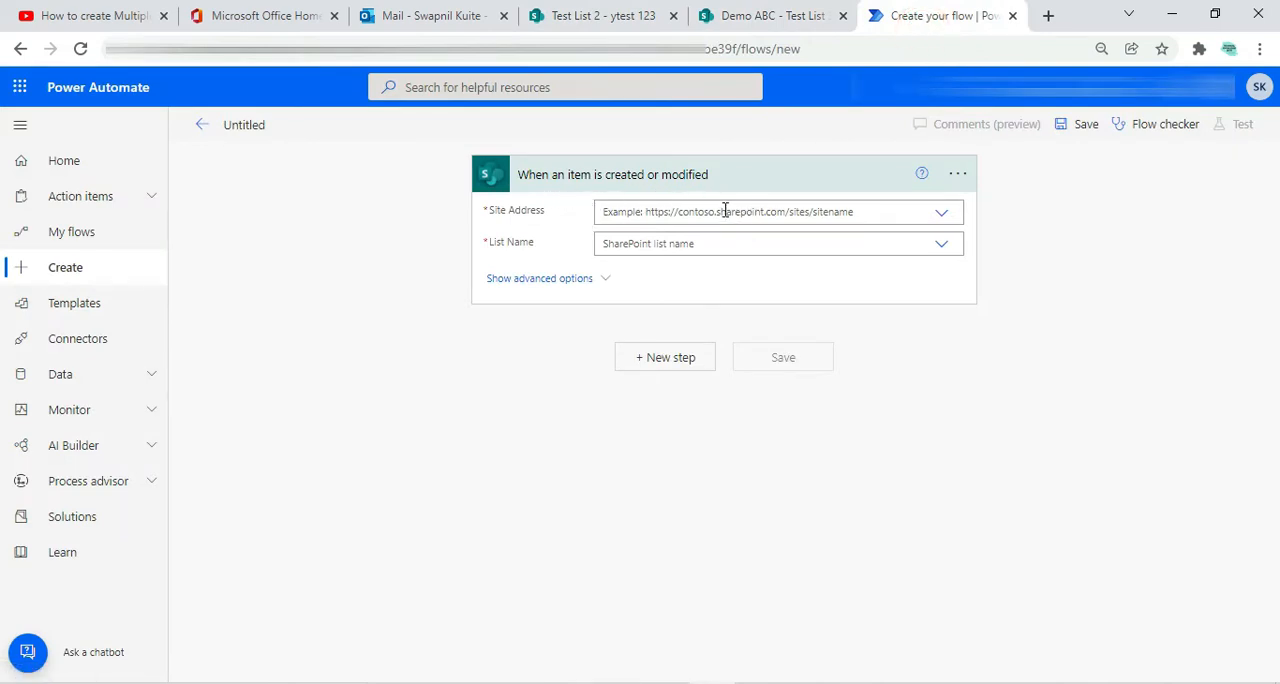
Open the Demo ABC site's home page separately, copy its address, close it and return to the flow
click(625, 16)
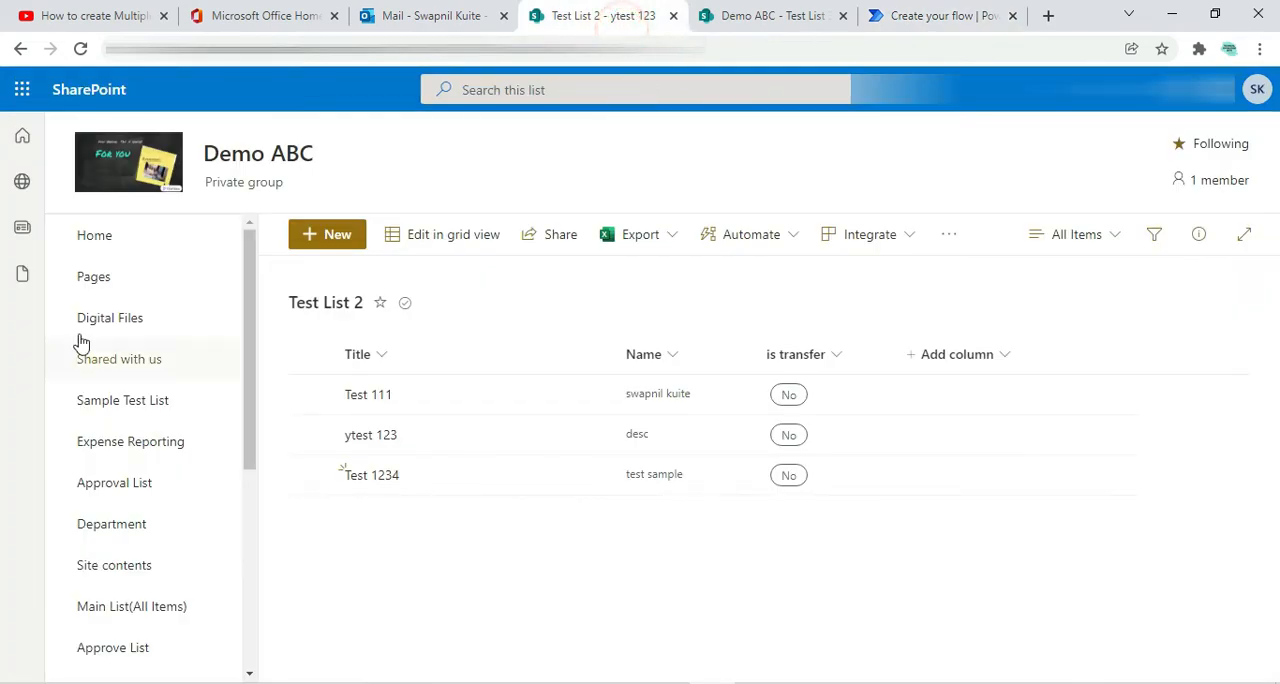
right_click(100, 248)
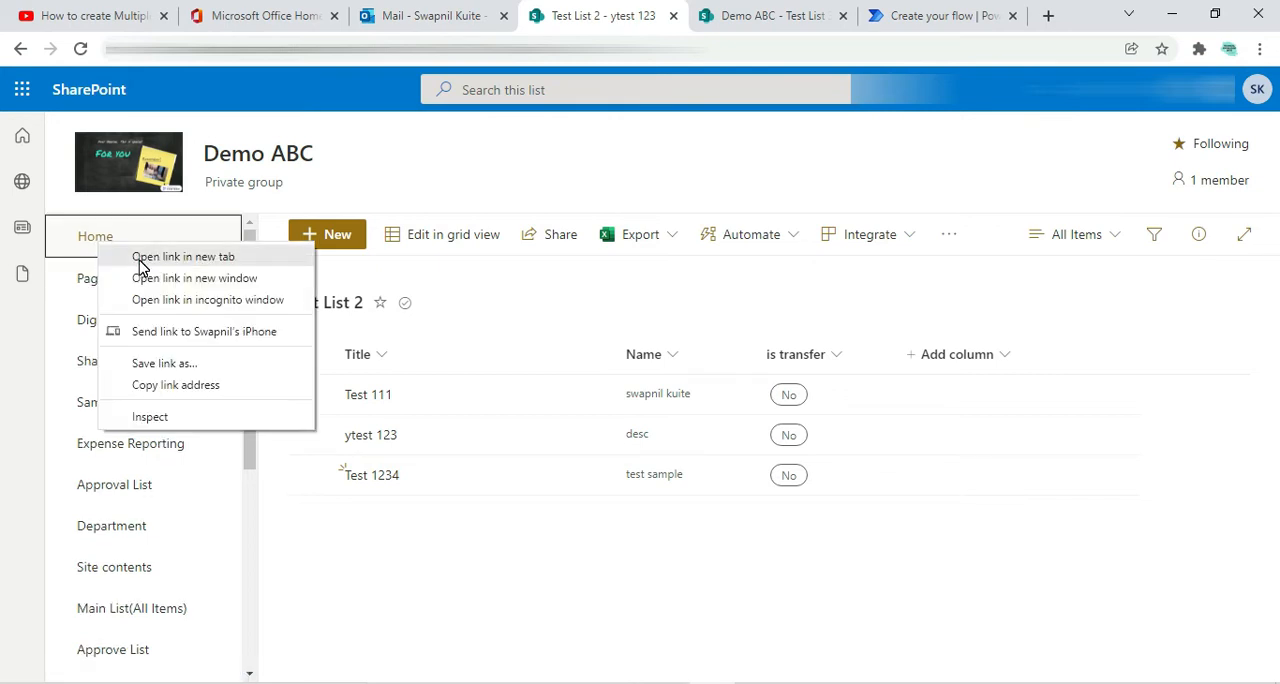
click(143, 263)
click(640, 14)
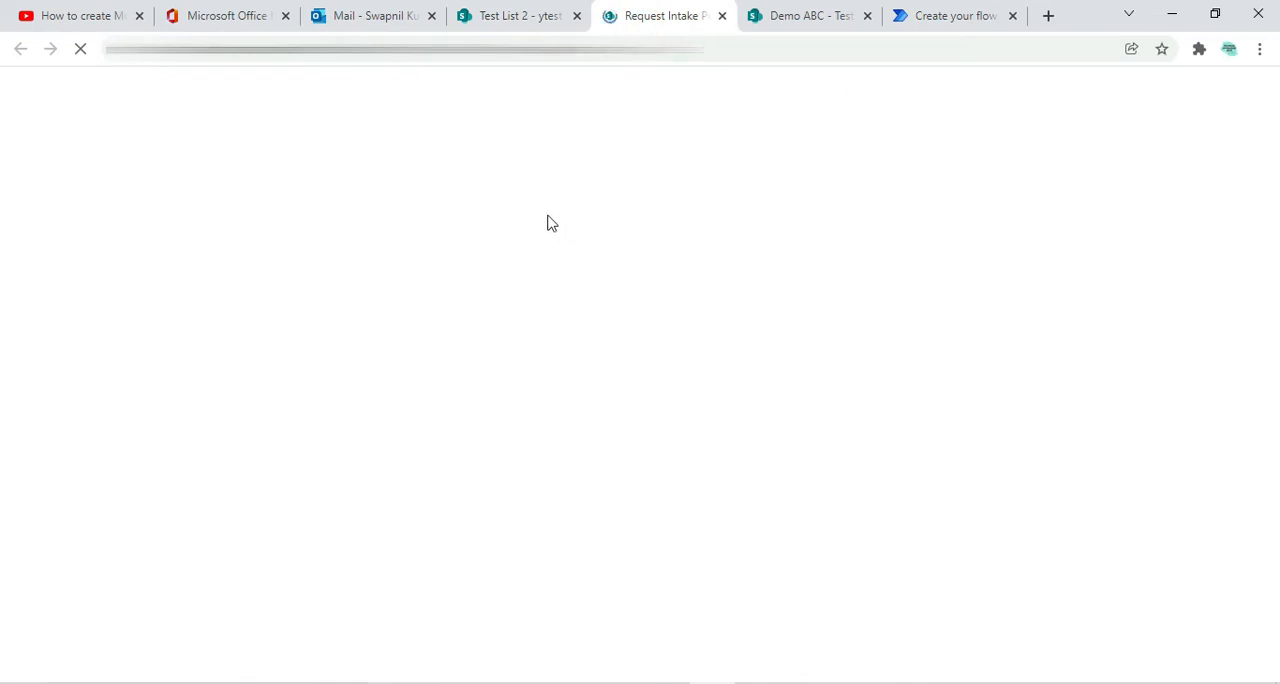
click(654, 49)
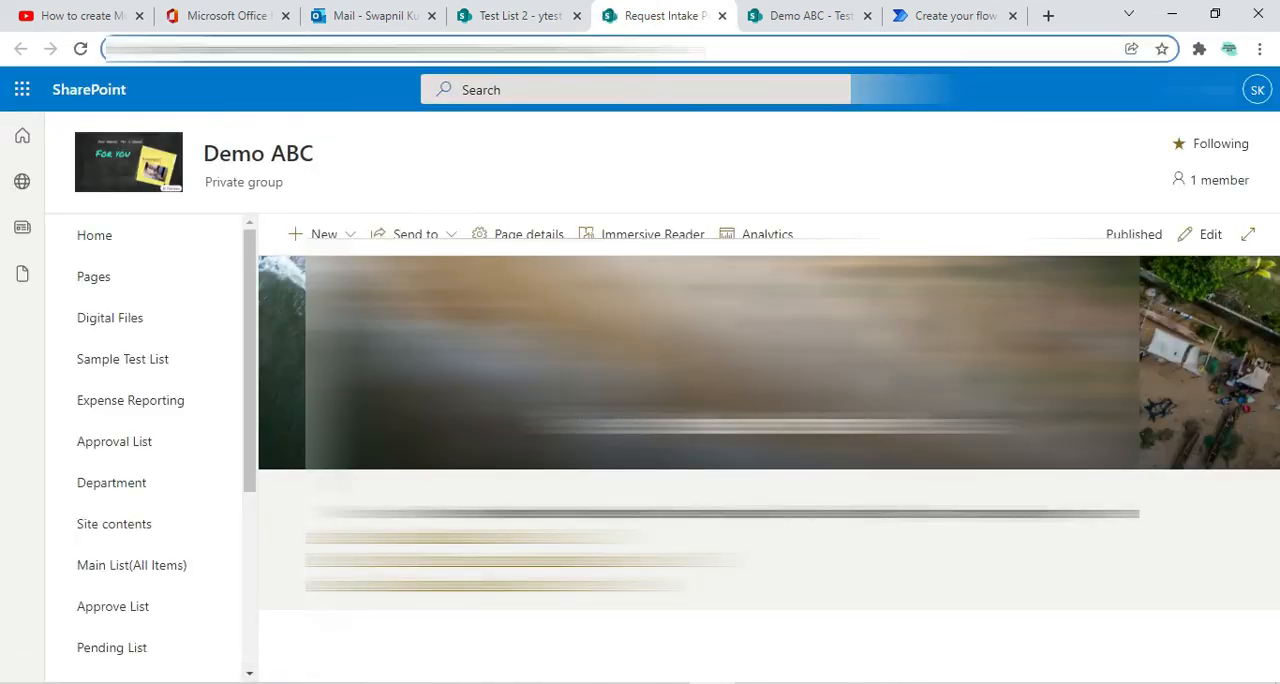
click(722, 16)
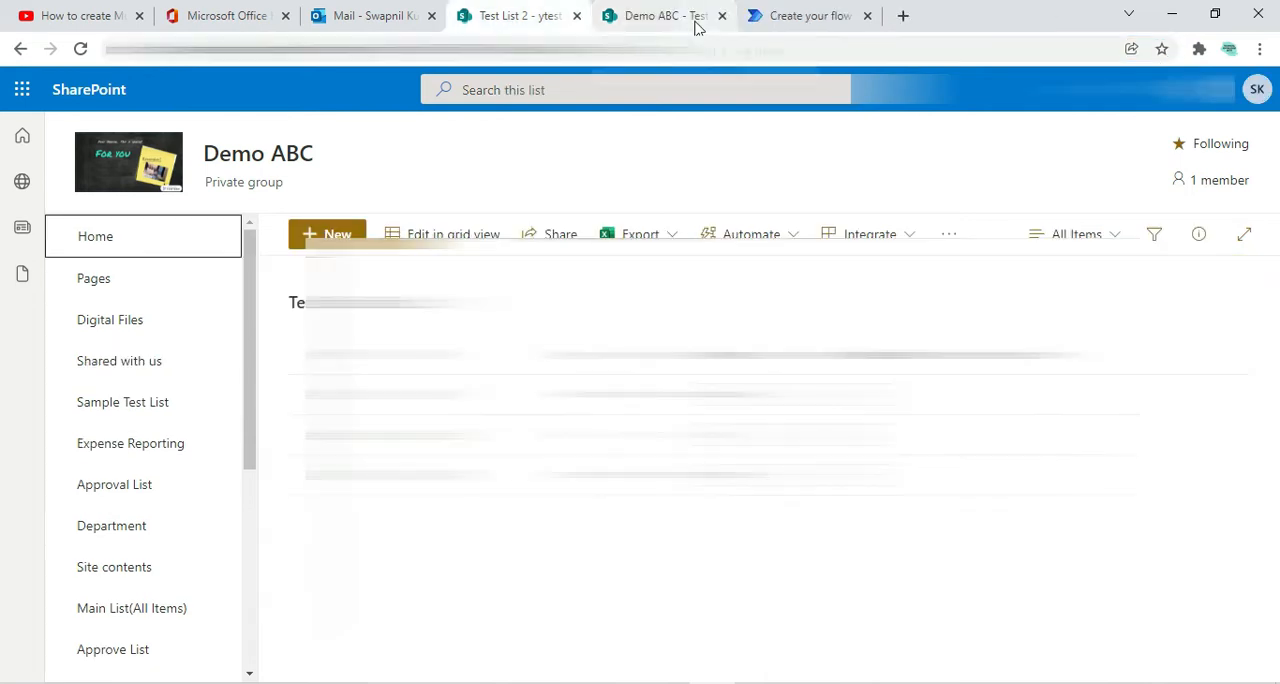
click(755, 20)
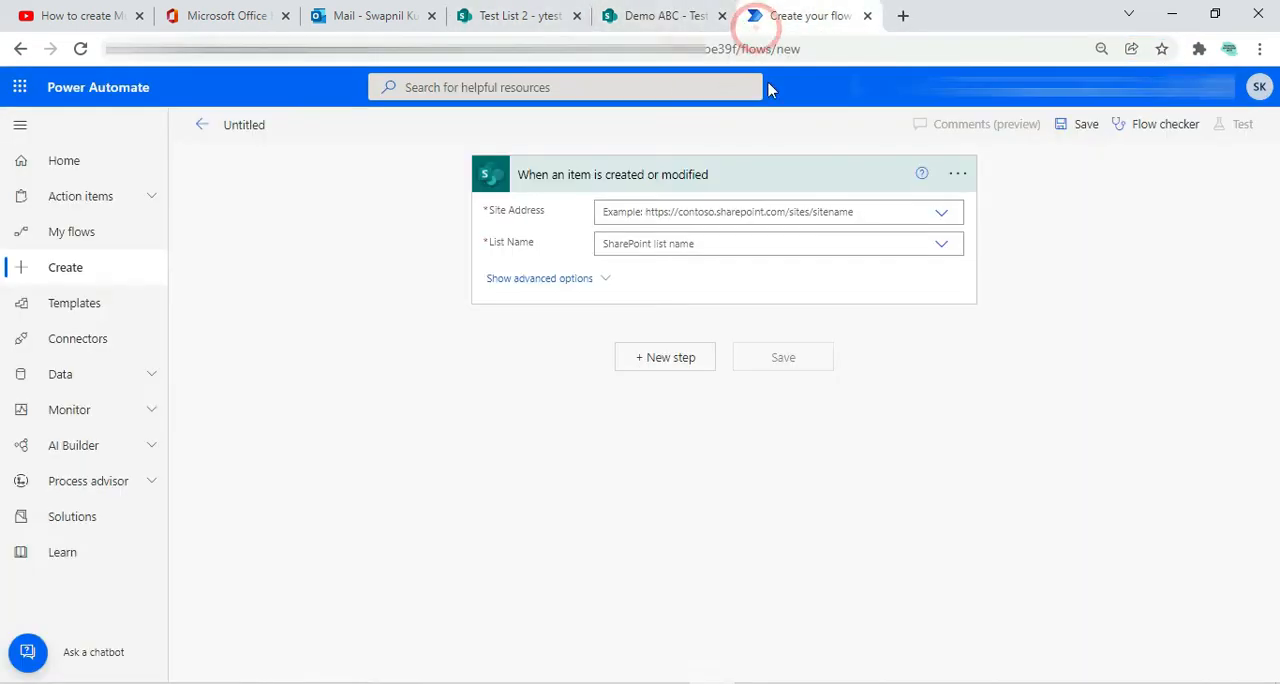
Set the trigger's Site Address to the copied Demo ABC site address and its List Name to Test List 2
click(662, 213)
key(ctrl+v)
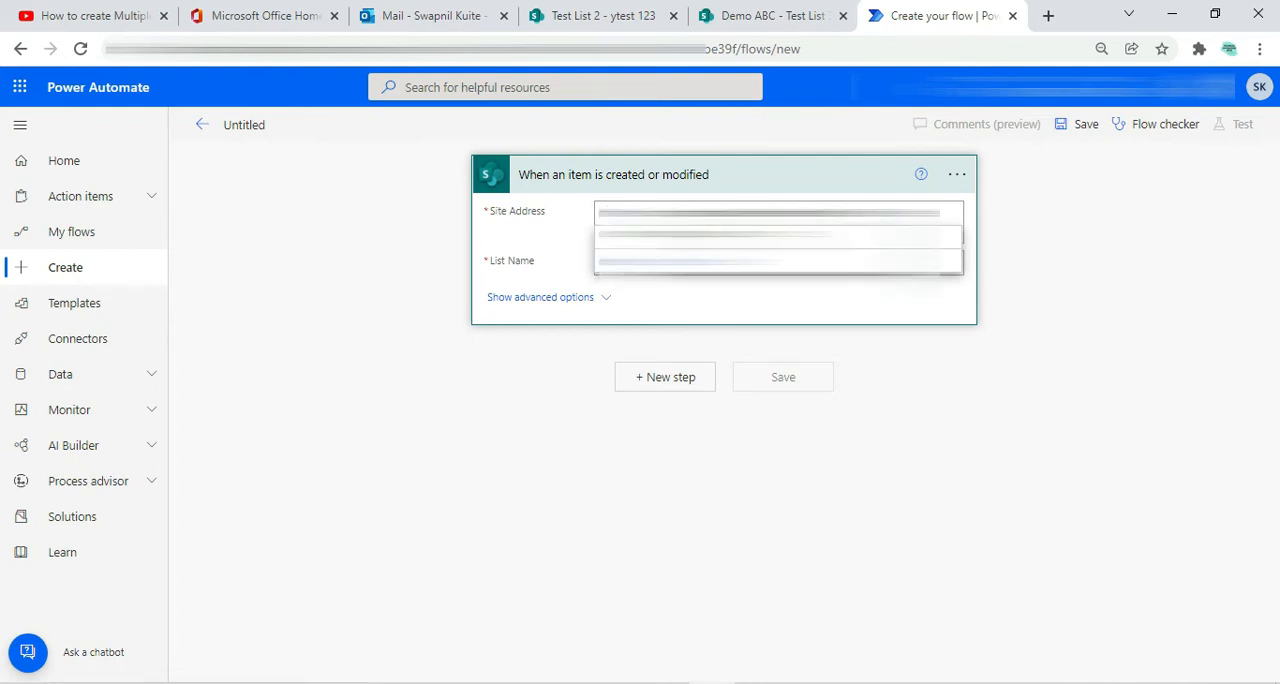
key(BackSpace)
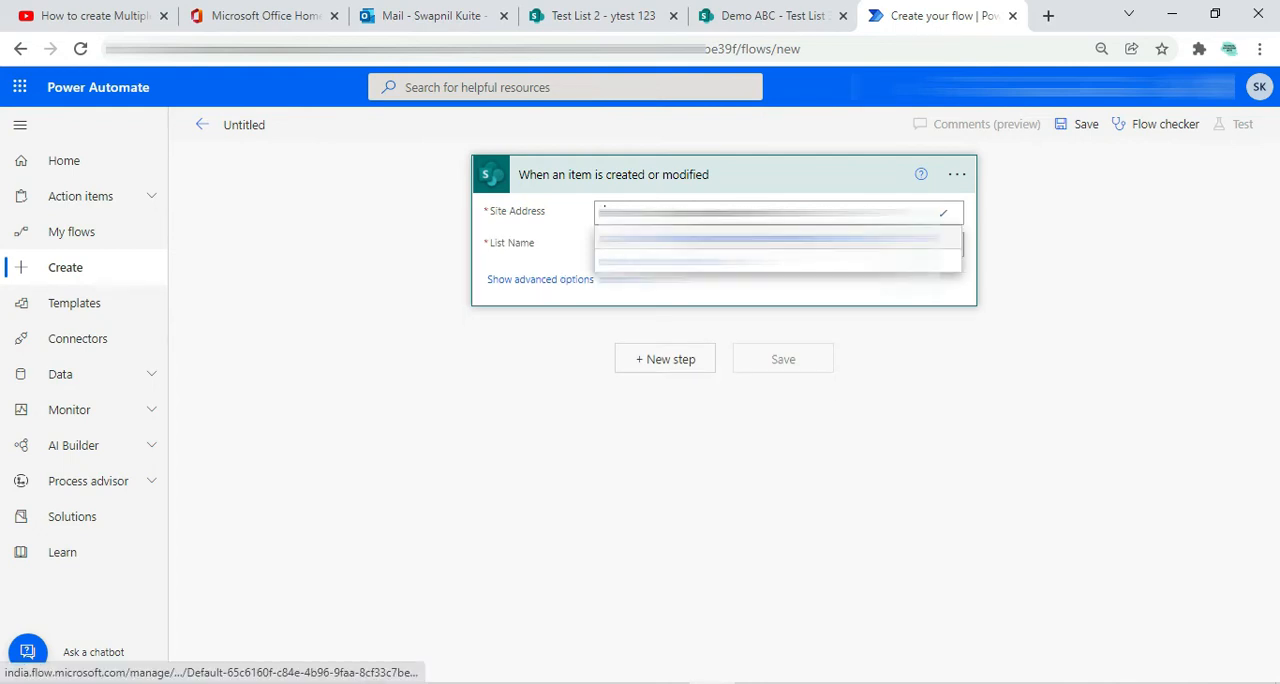
click(778, 238)
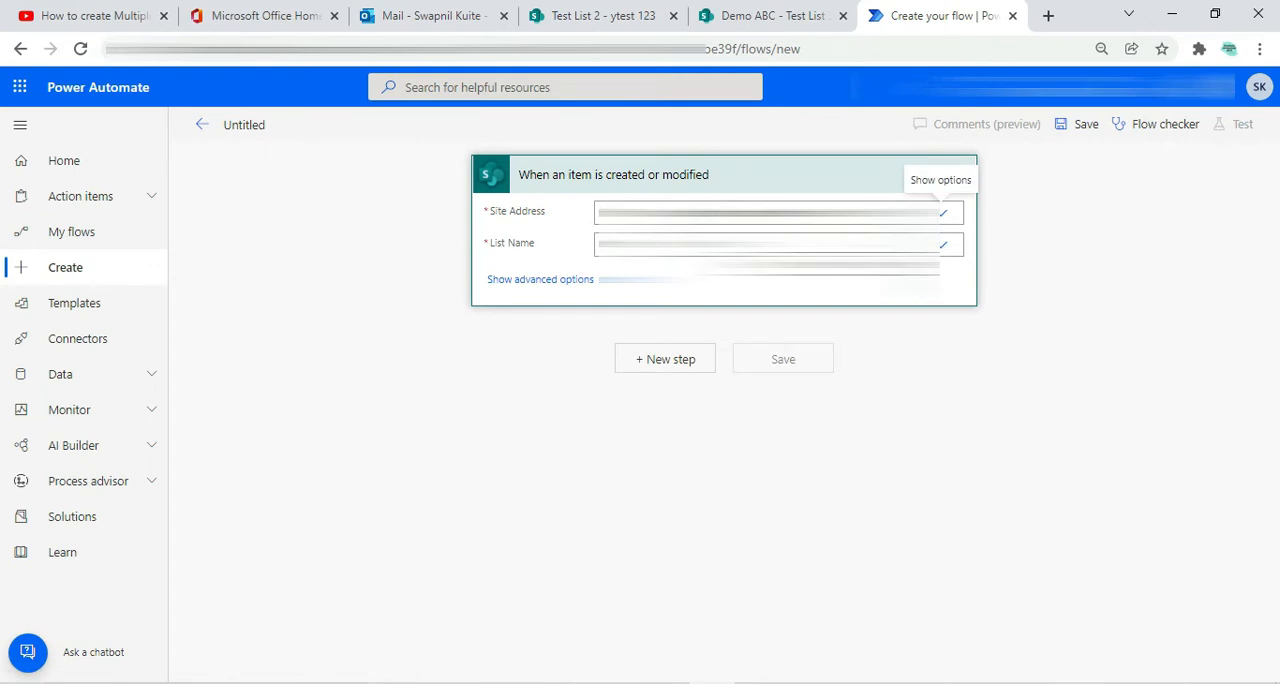
click(941, 244)
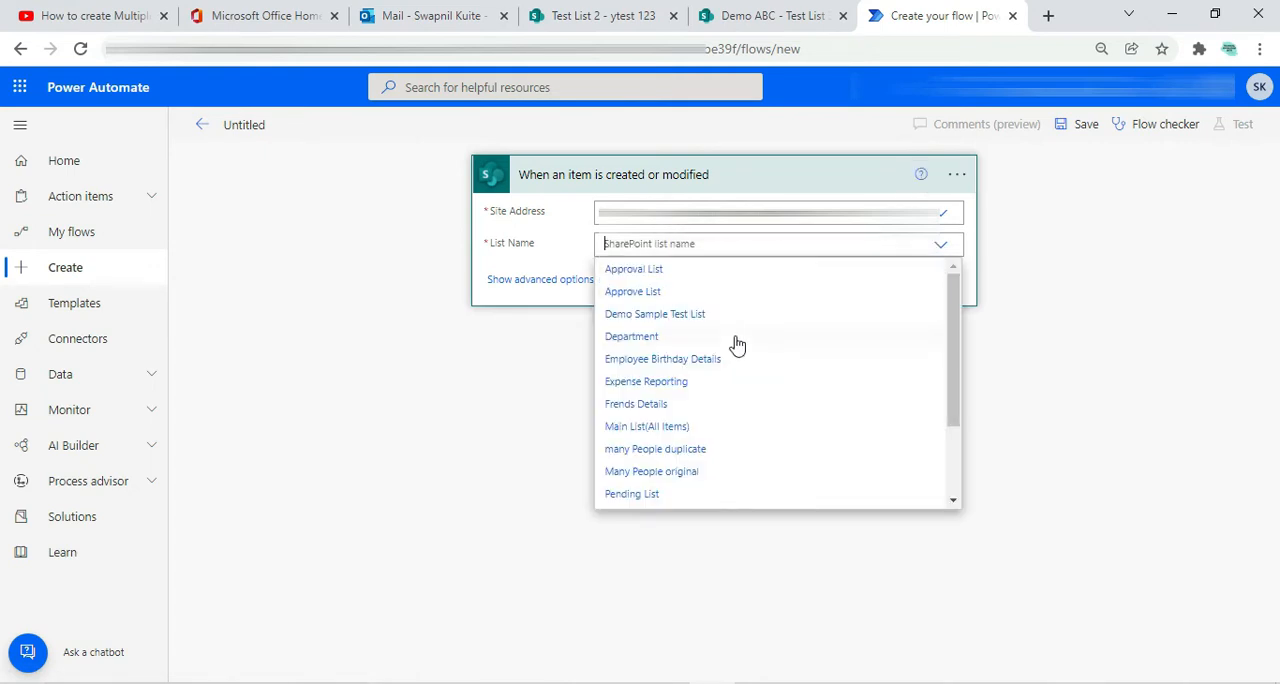
scroll(731, 346, down, 1)
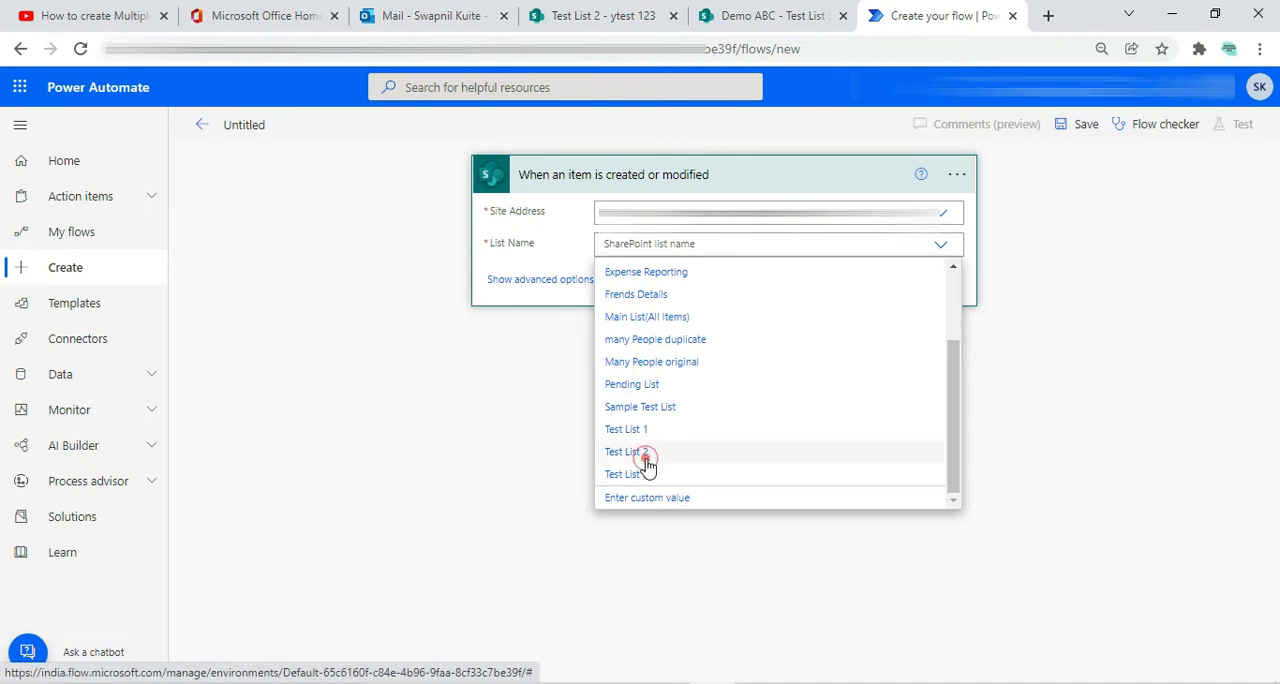
click(650, 451)
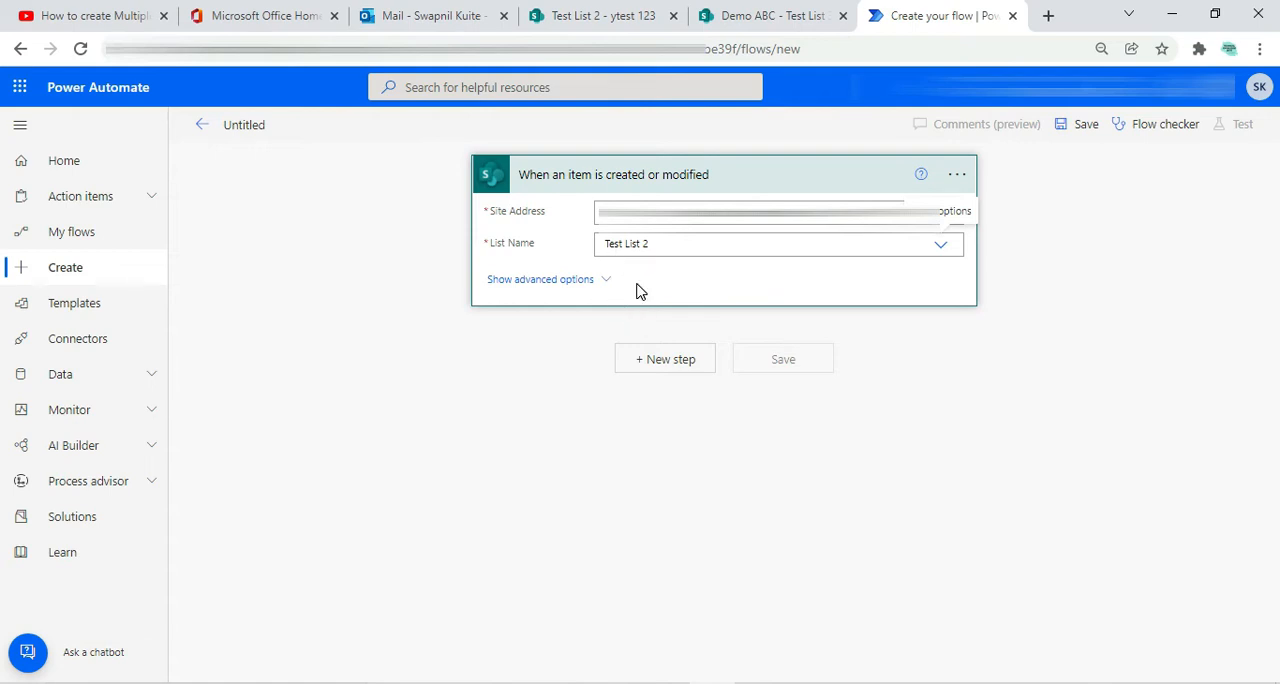
click(755, 192)
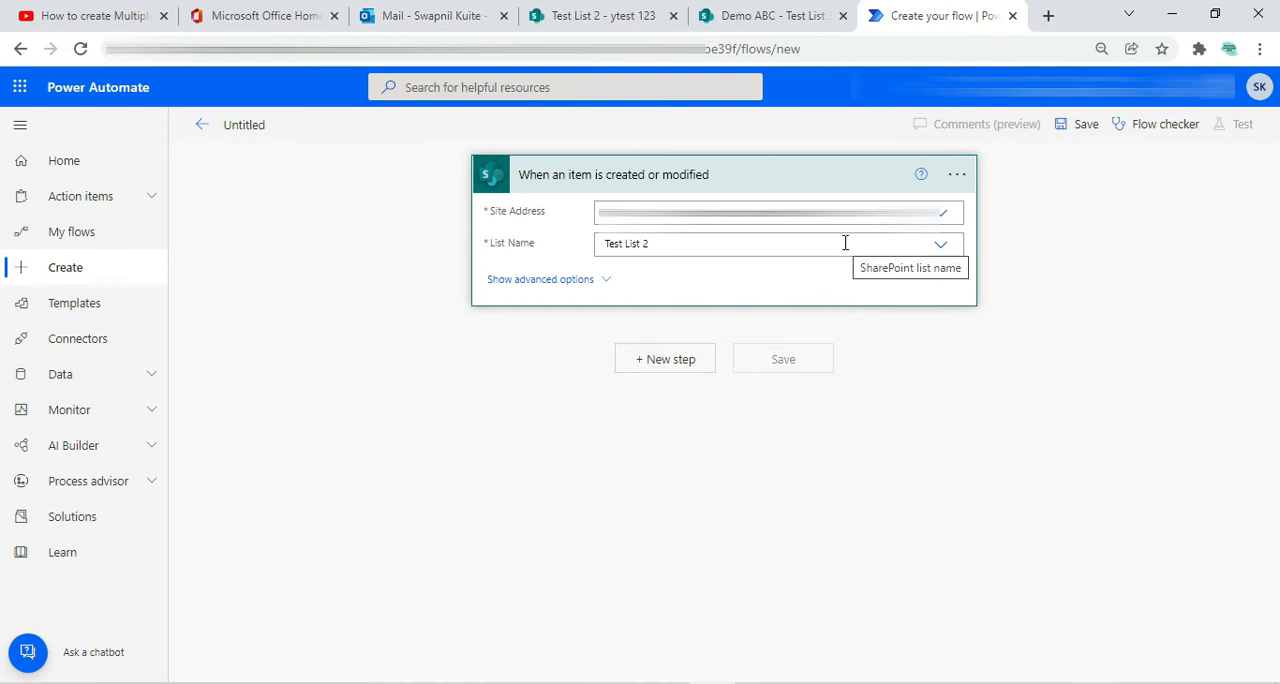
Add an empty trigger condition in the settings of the When an item is created or modified trigger
click(957, 176)
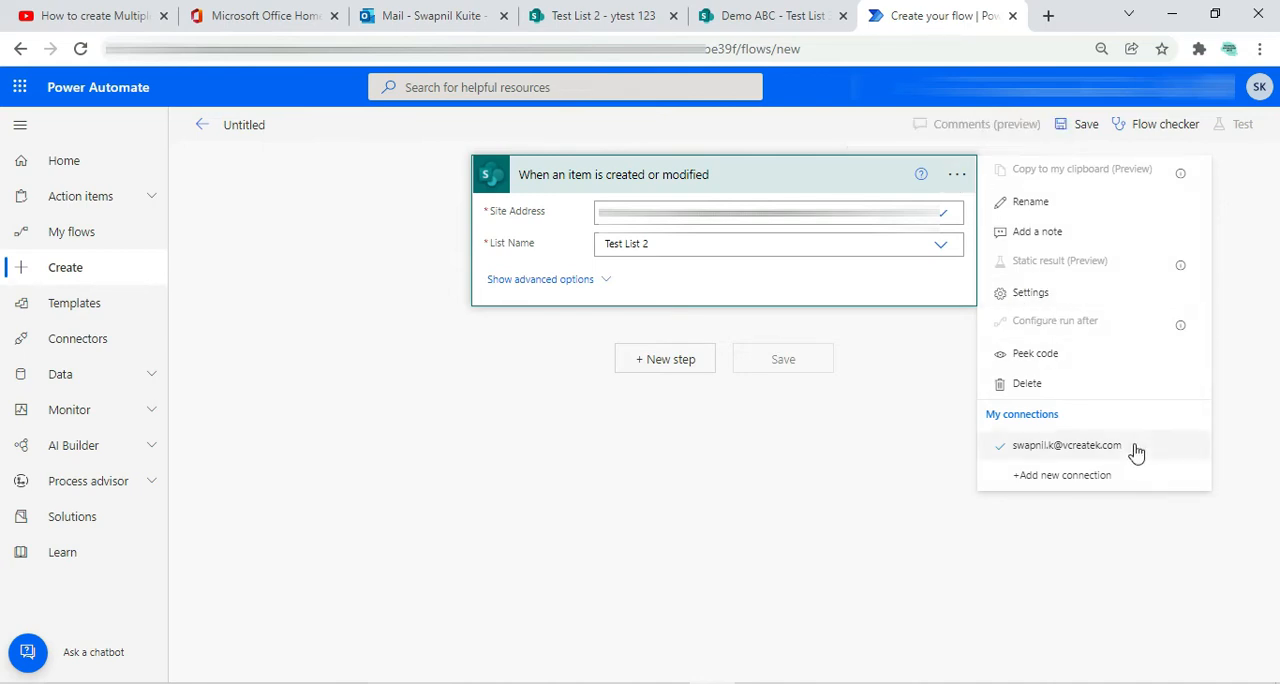
click(1046, 300)
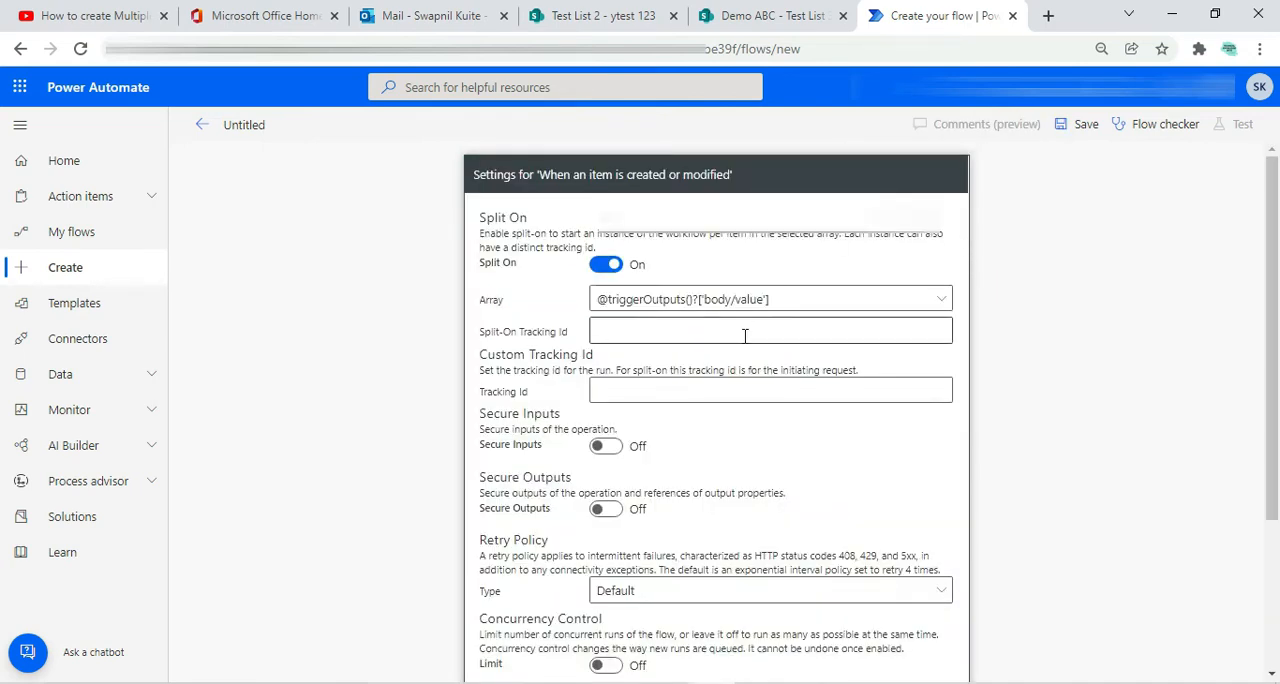
scroll(723, 368, down, 3)
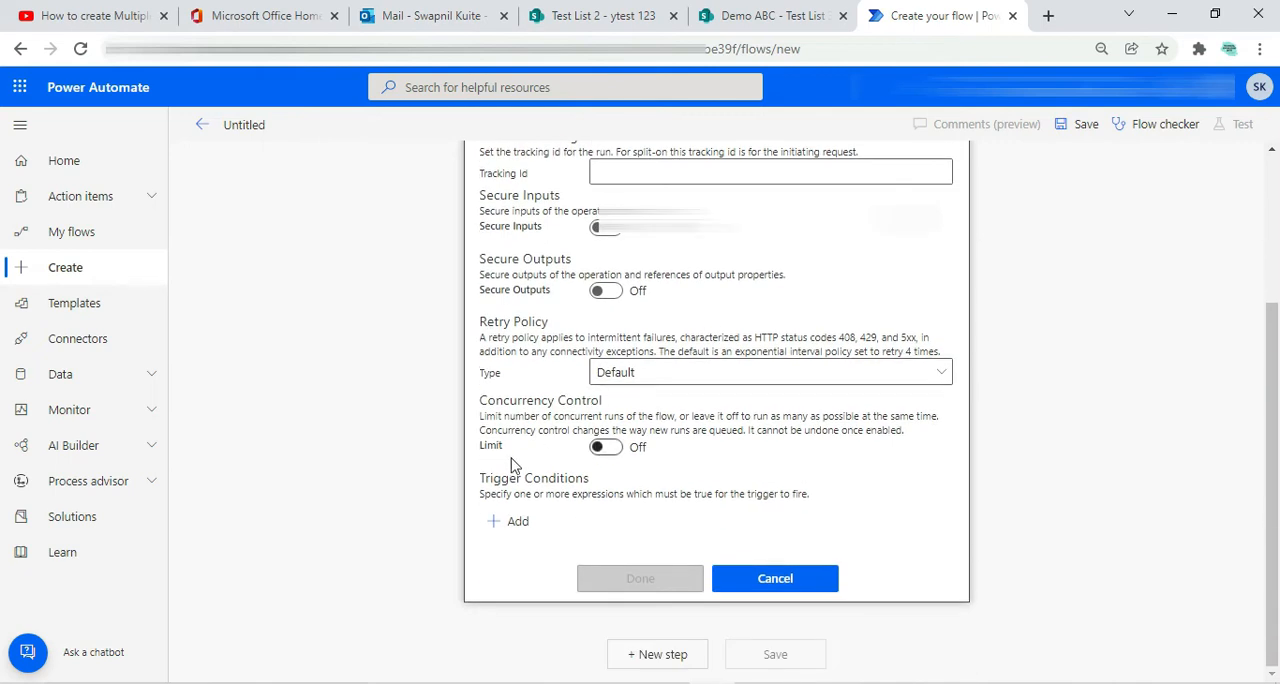
click(514, 521)
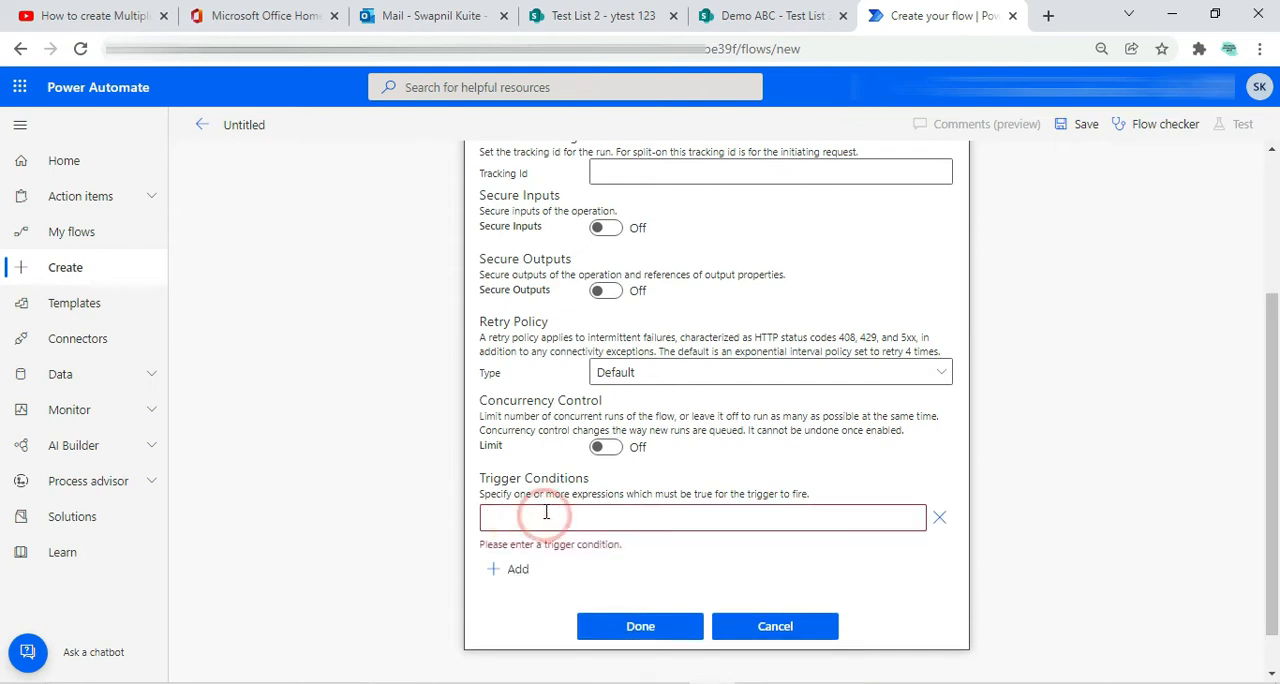
scroll(546, 516, down, 1)
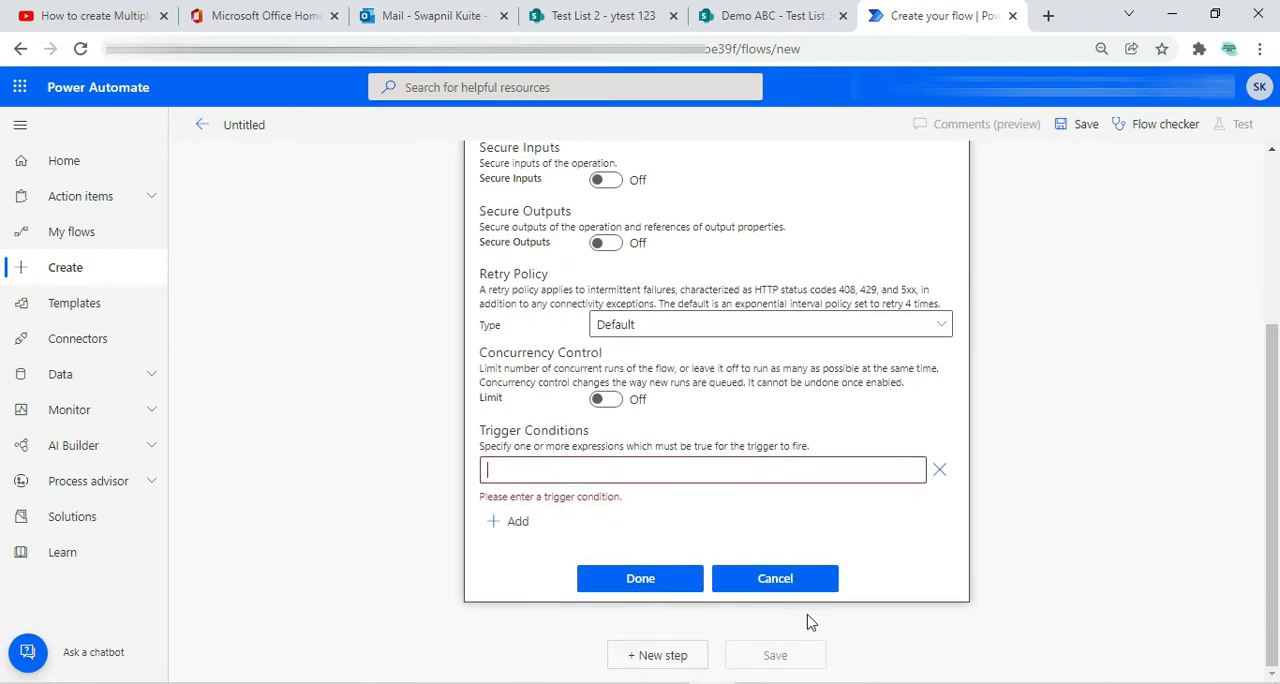
mouse_move(803, 682)
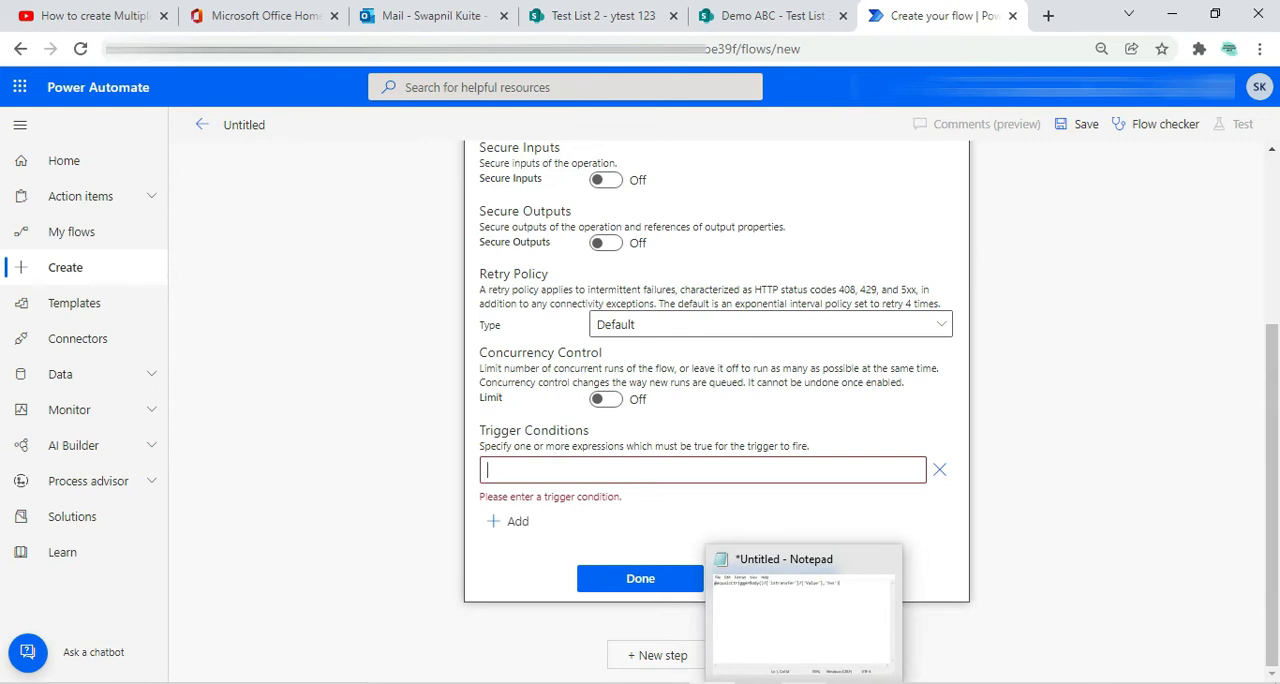
click(801, 680)
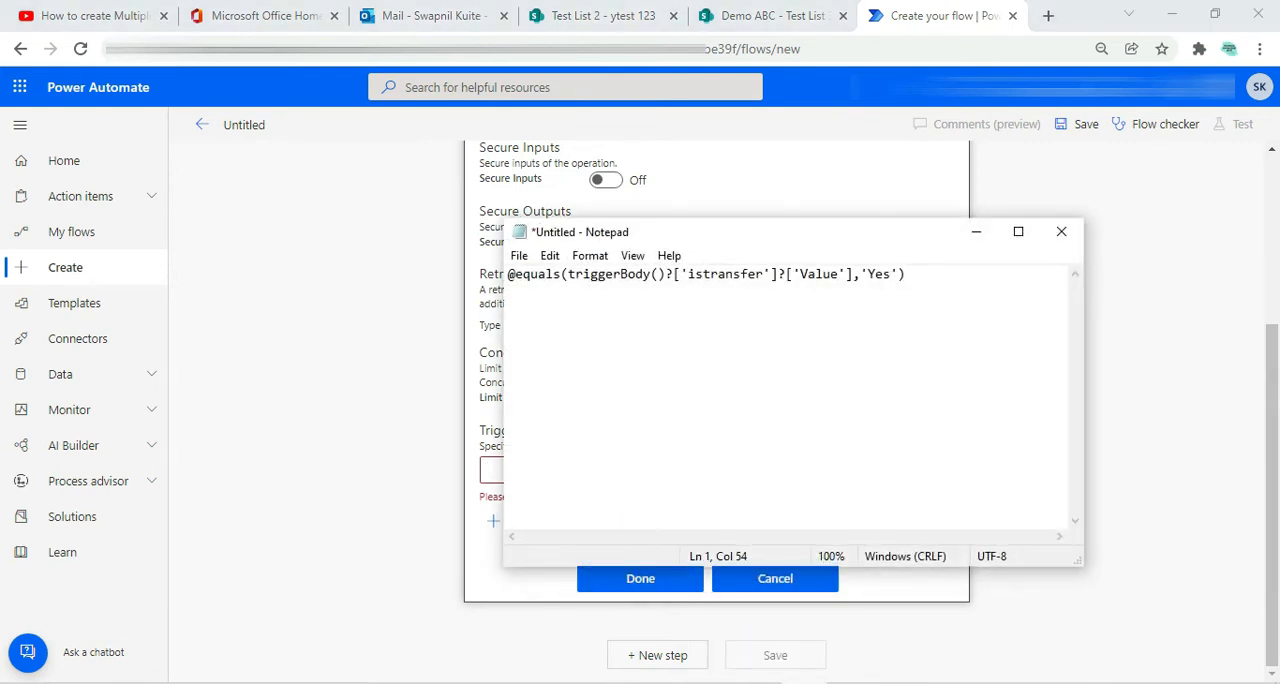
click(549, 276)
drag(511, 276, 917, 278)
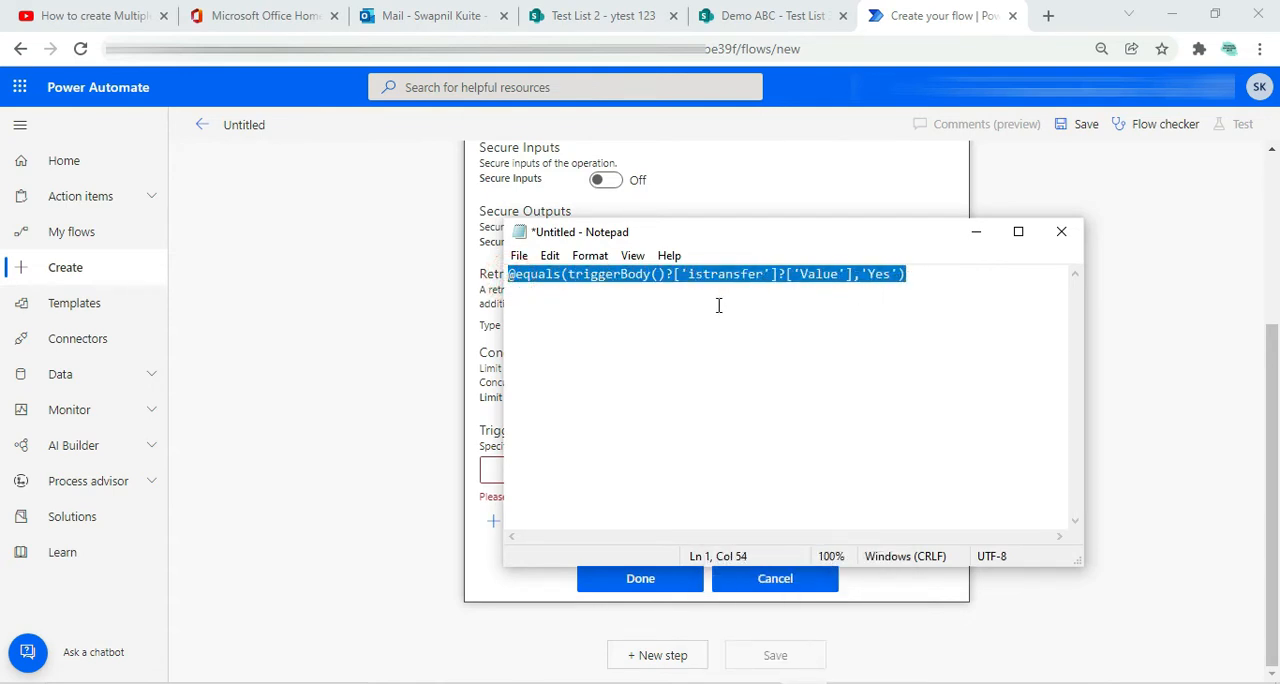
click(600, 320)
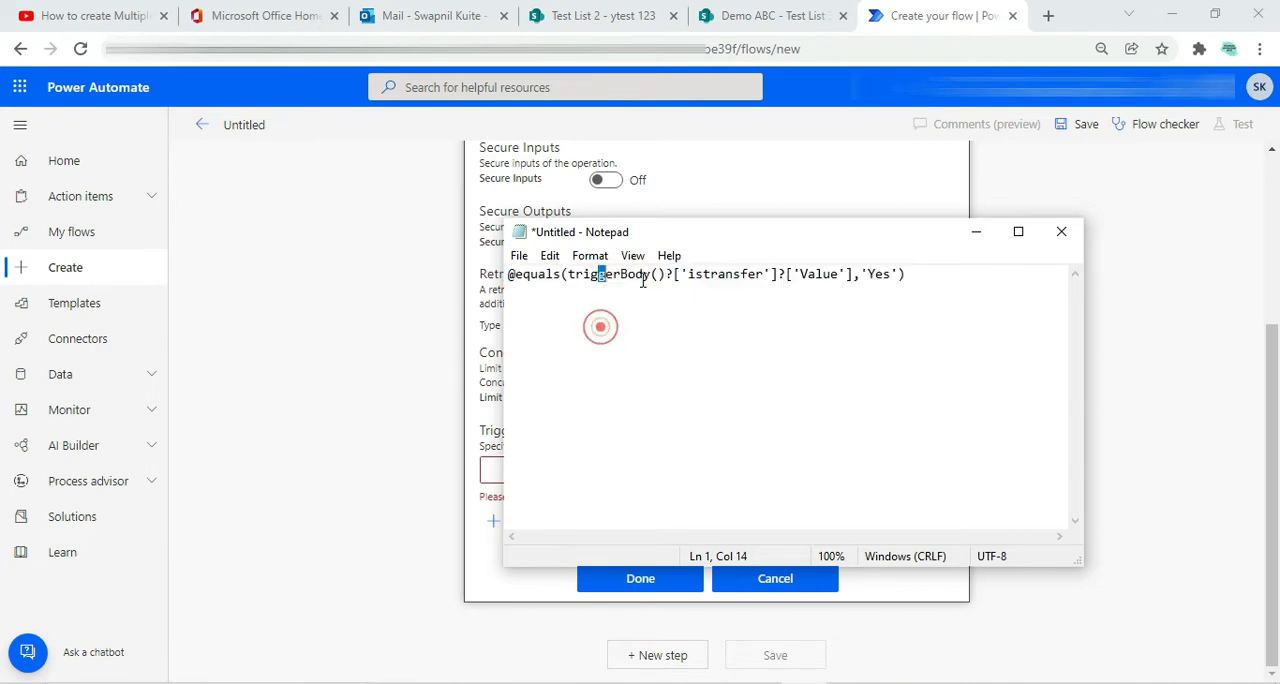
double_click(694, 276)
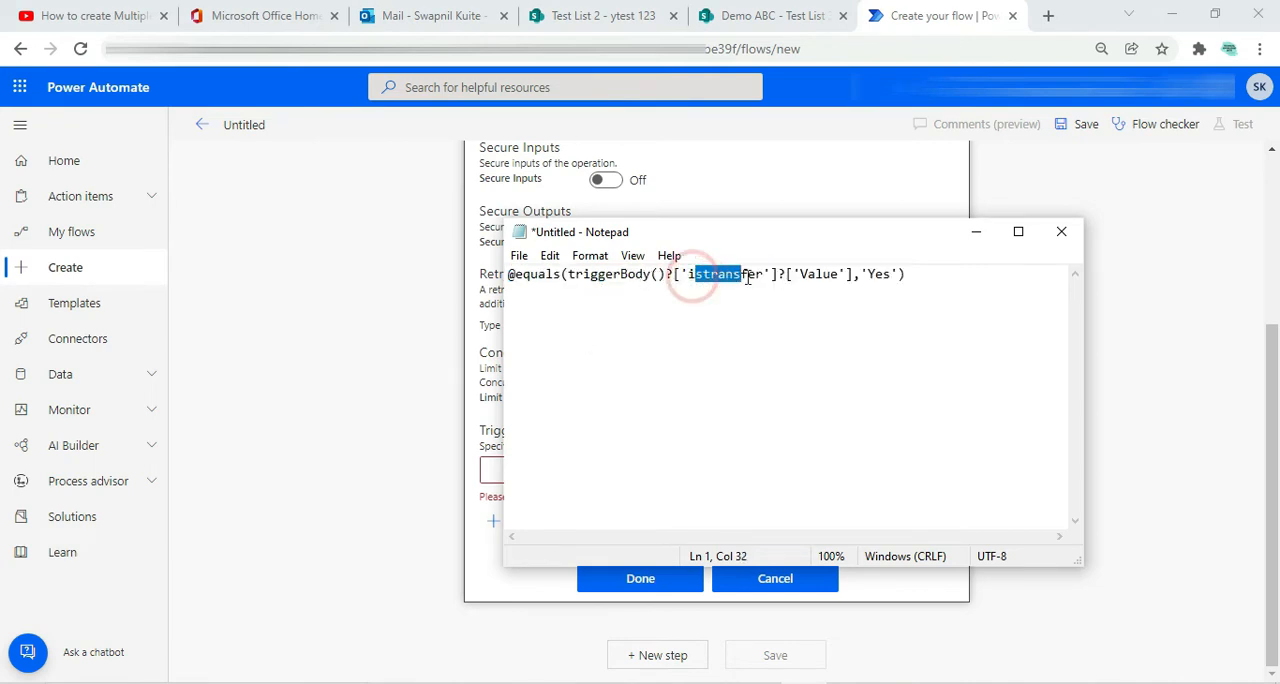
click(777, 276)
drag(799, 279, 894, 289)
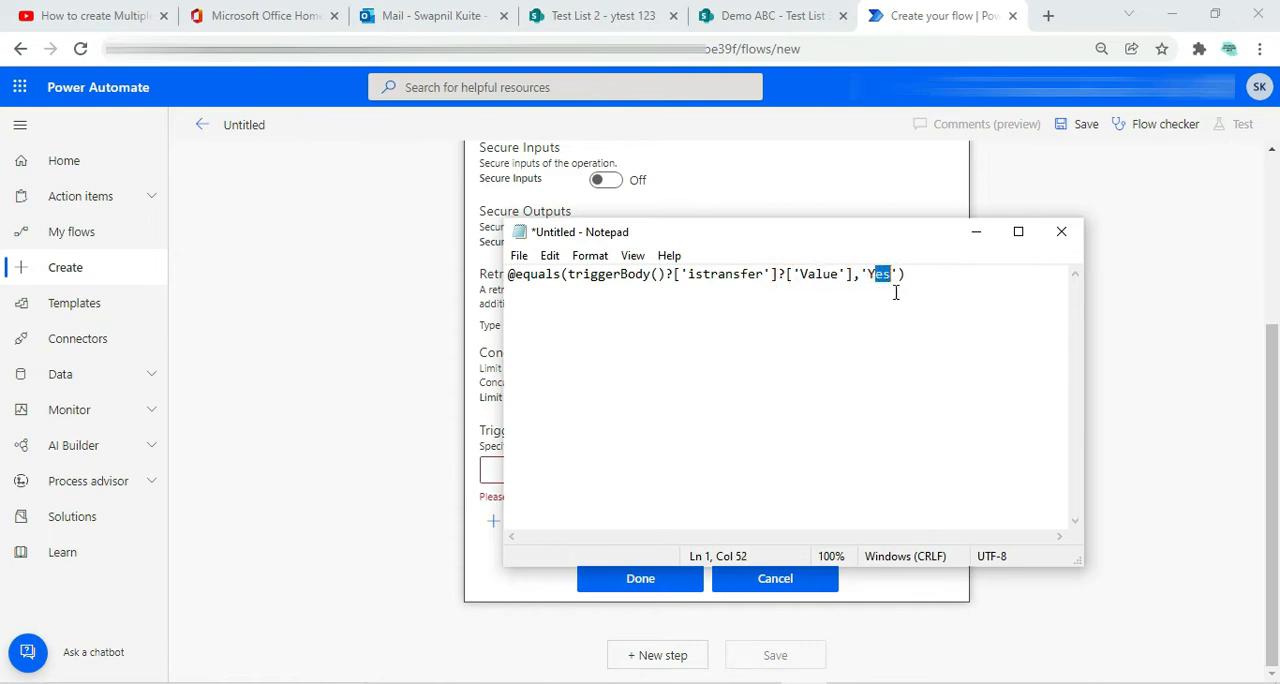
click(889, 314)
drag(817, 240, 673, 283)
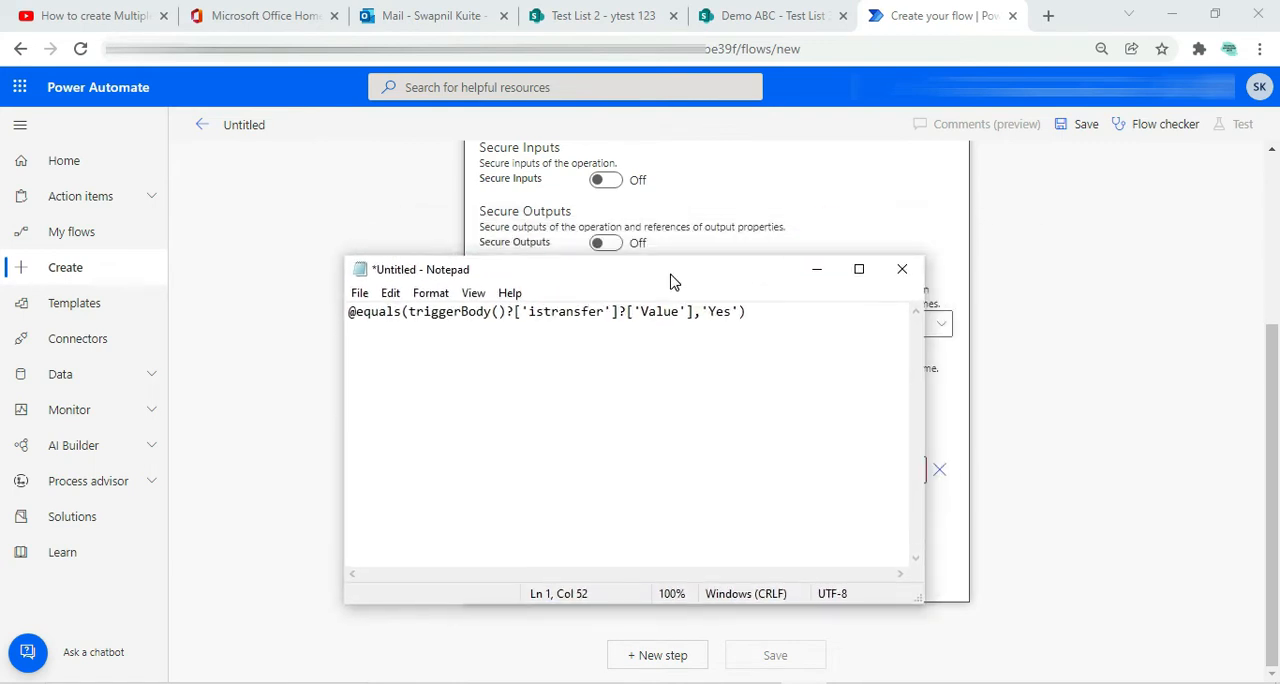
Compare the column name in the Notepad expression with the is transfer column of Test List 2
click(573, 18)
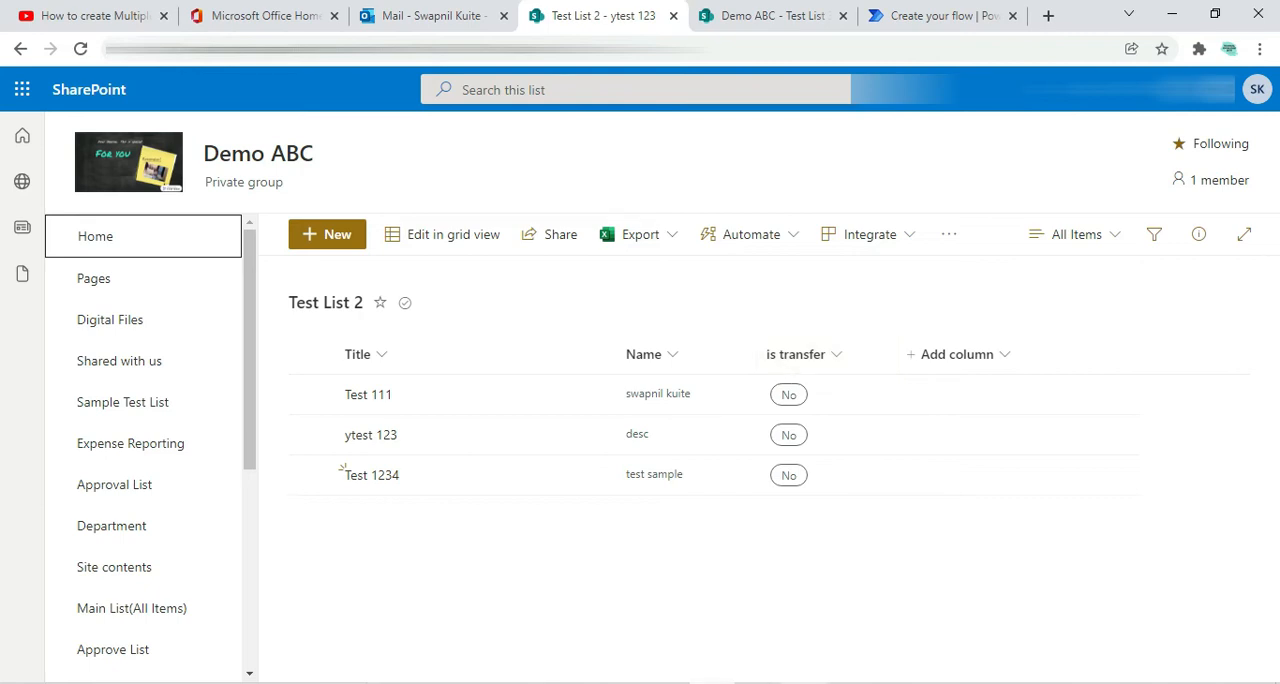
key(alt+Tab)
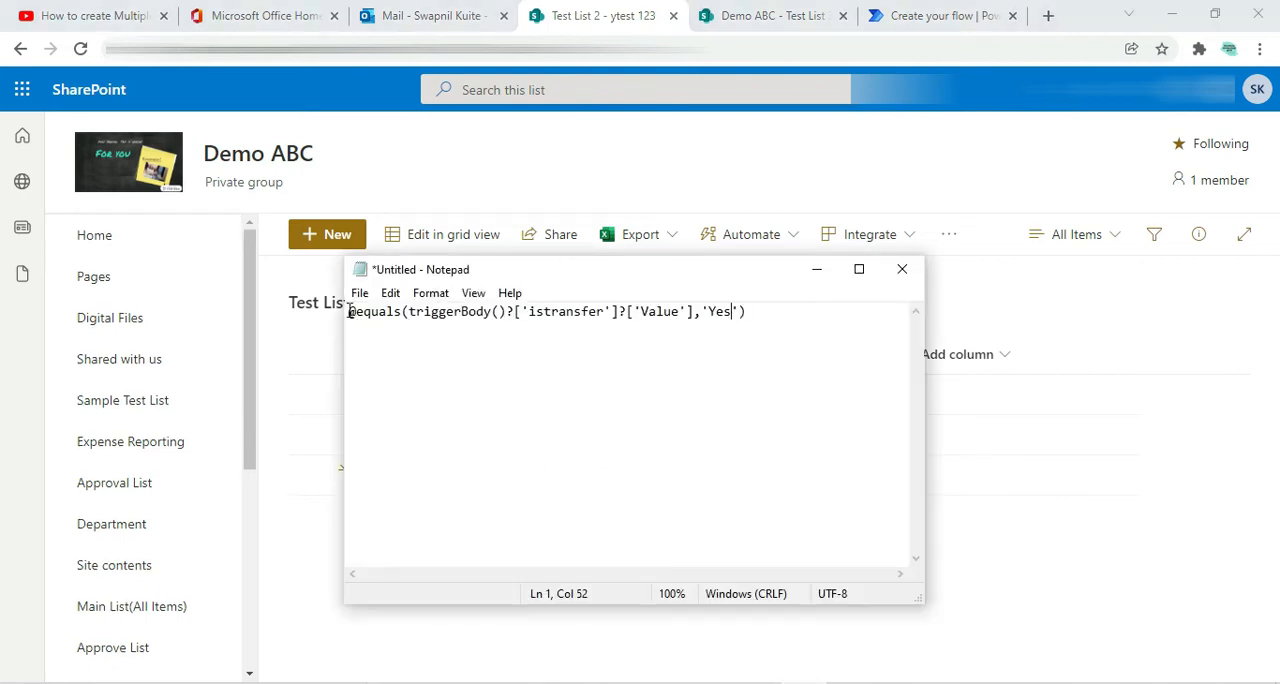
drag(348, 311, 522, 315)
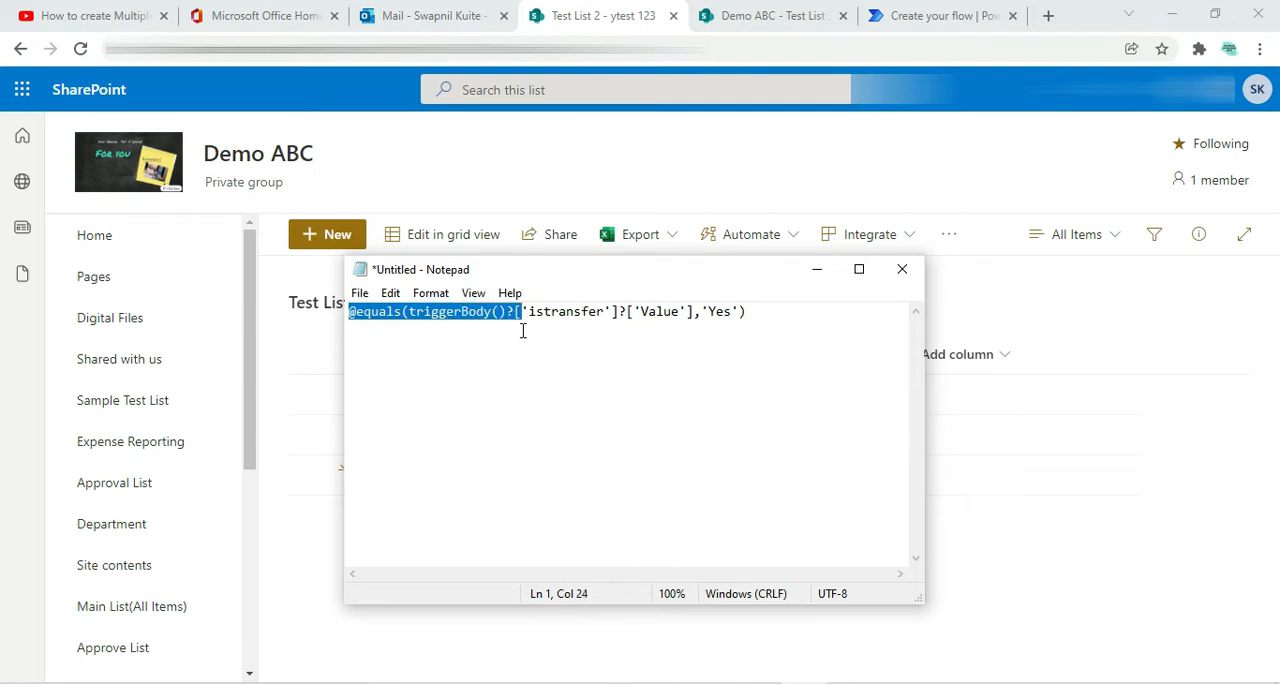
click(525, 312)
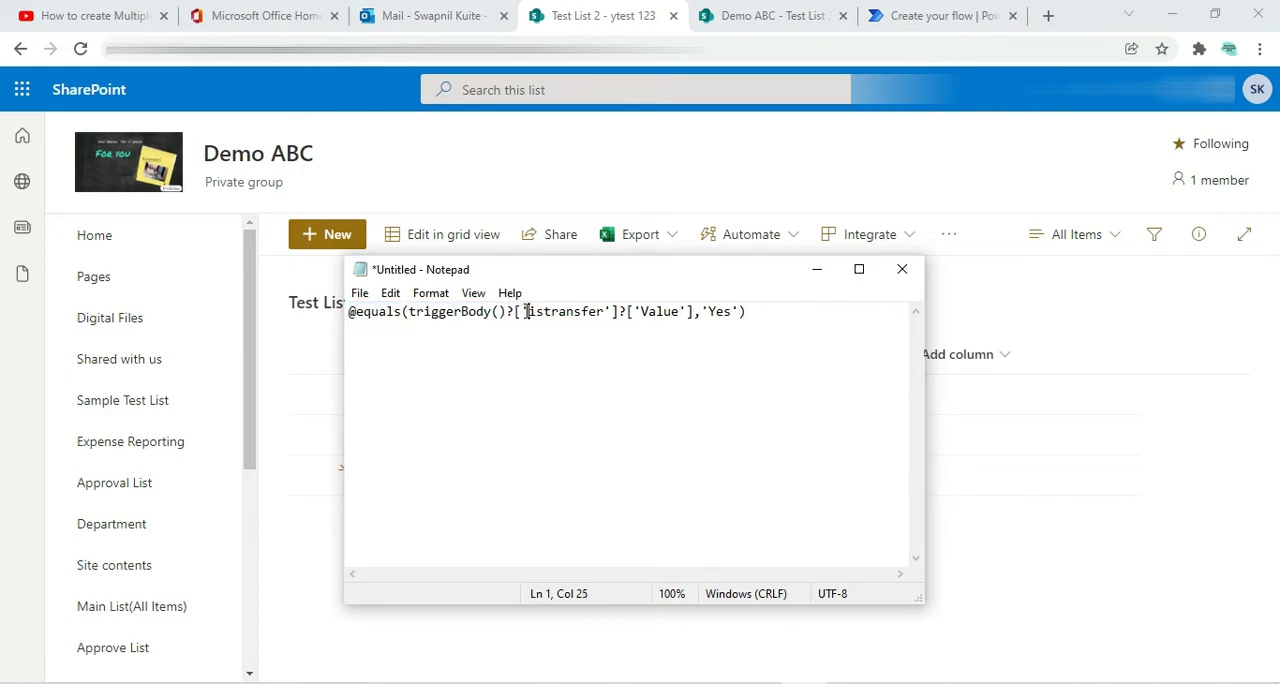
drag(525, 312, 607, 310)
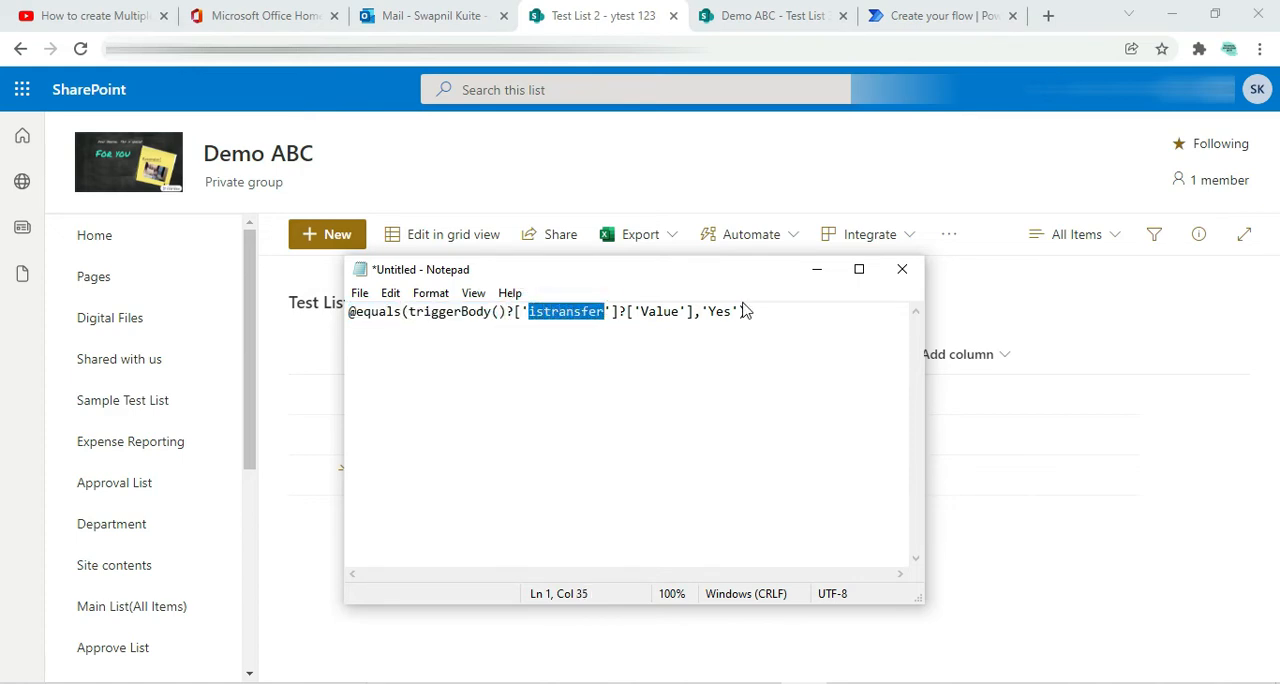
click(815, 272)
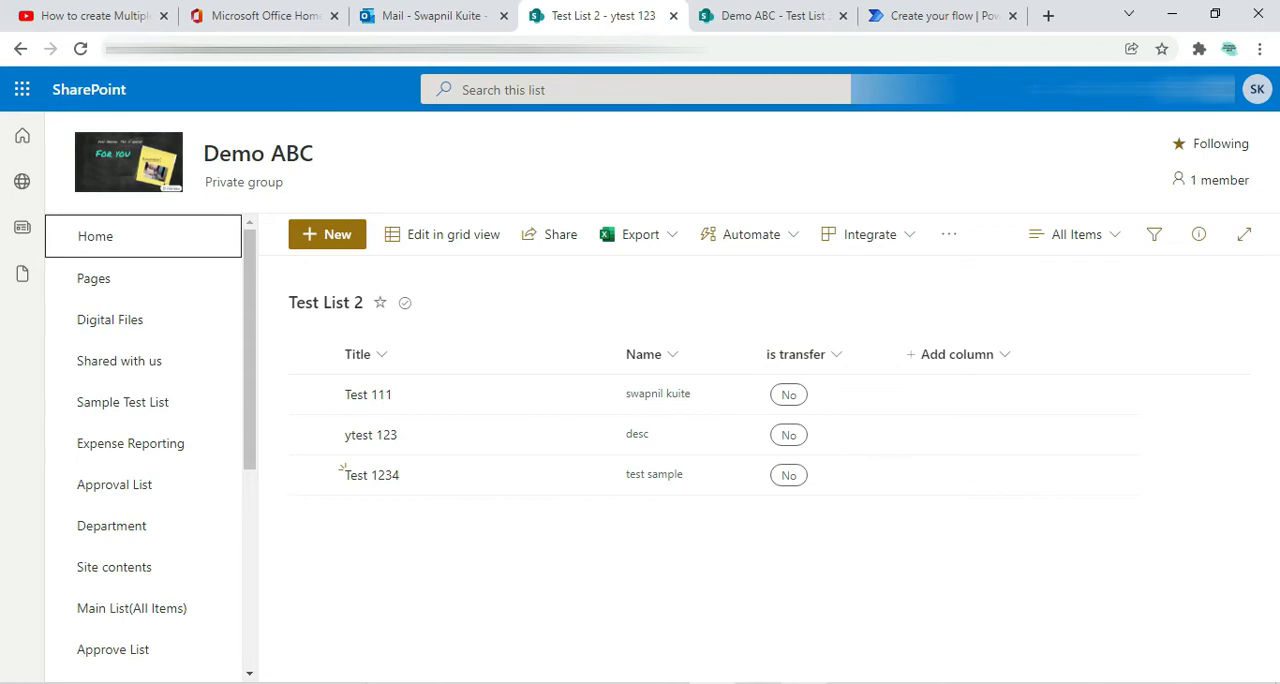
key(alt+Tab)
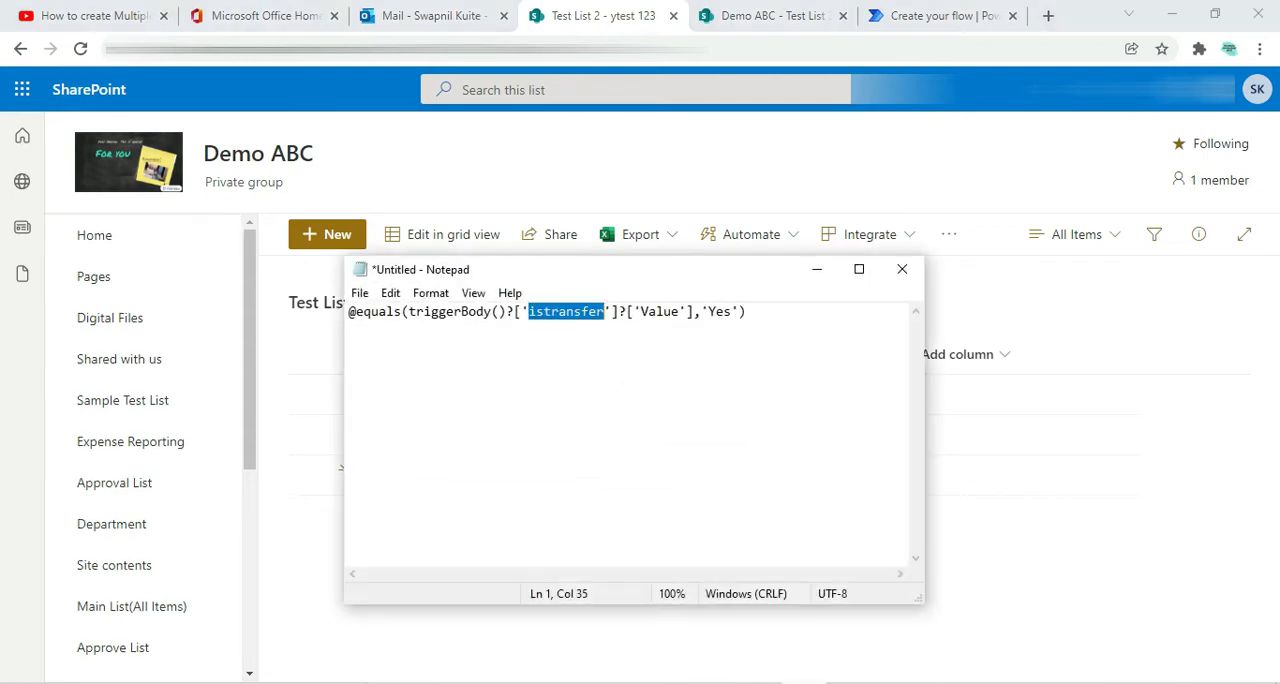
click(548, 344)
click(817, 271)
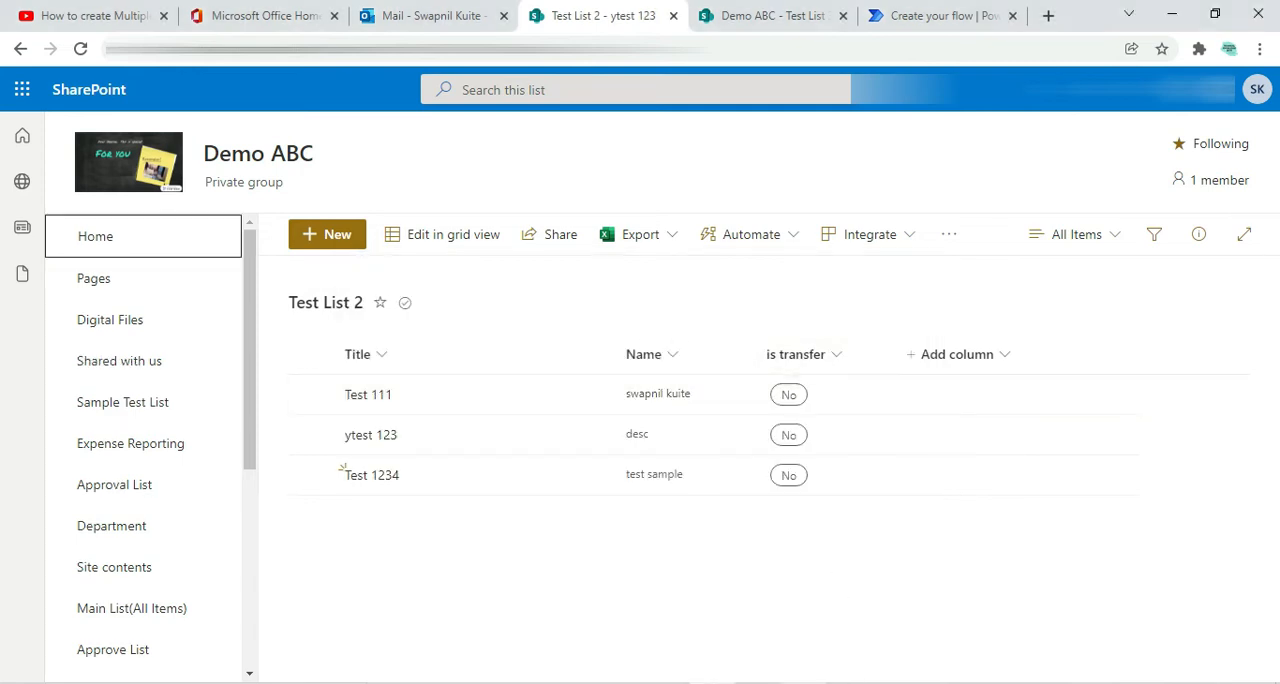
mouse_move(804, 682)
click(910, 555)
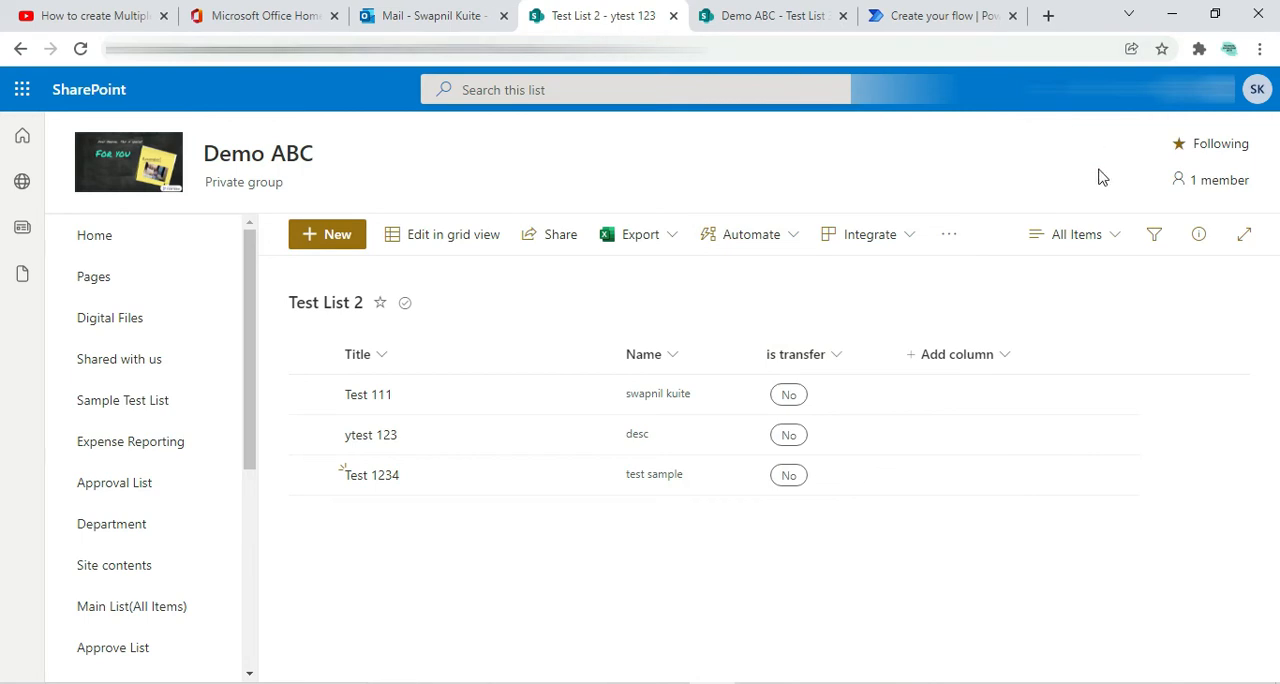
Open the is transfer column from Test List 2's list settings and examine its internal field name in the page address
click(1166, 92)
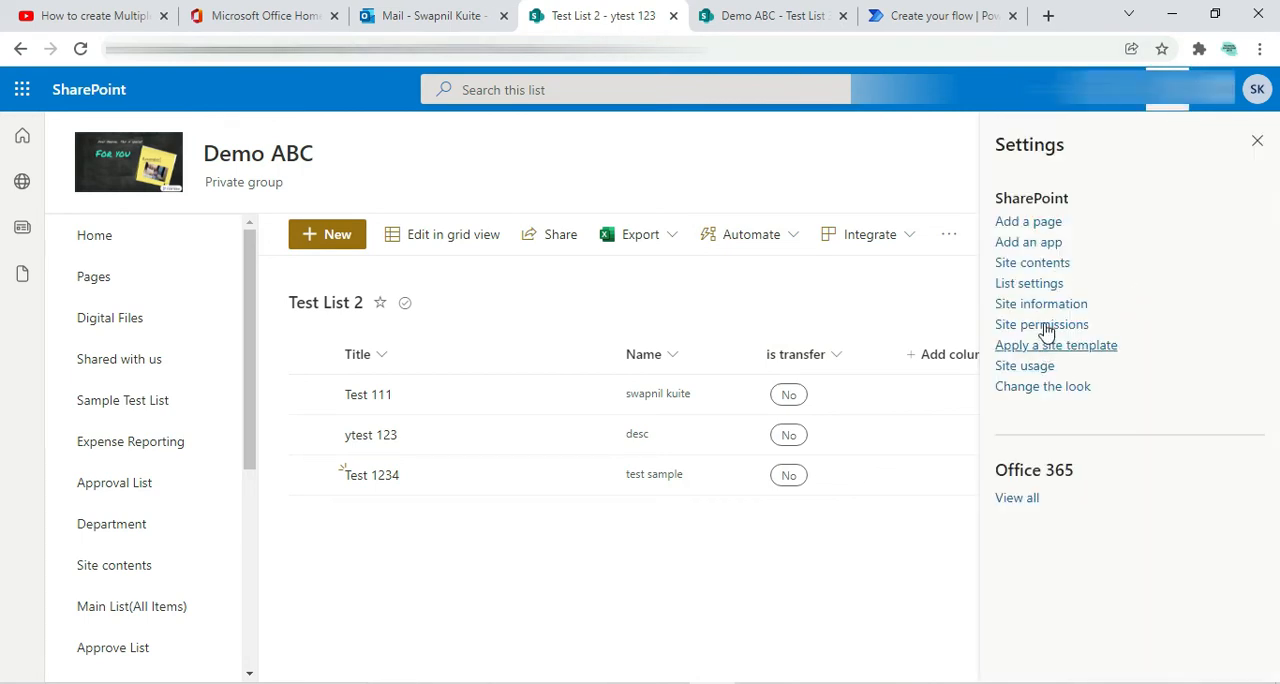
click(1030, 285)
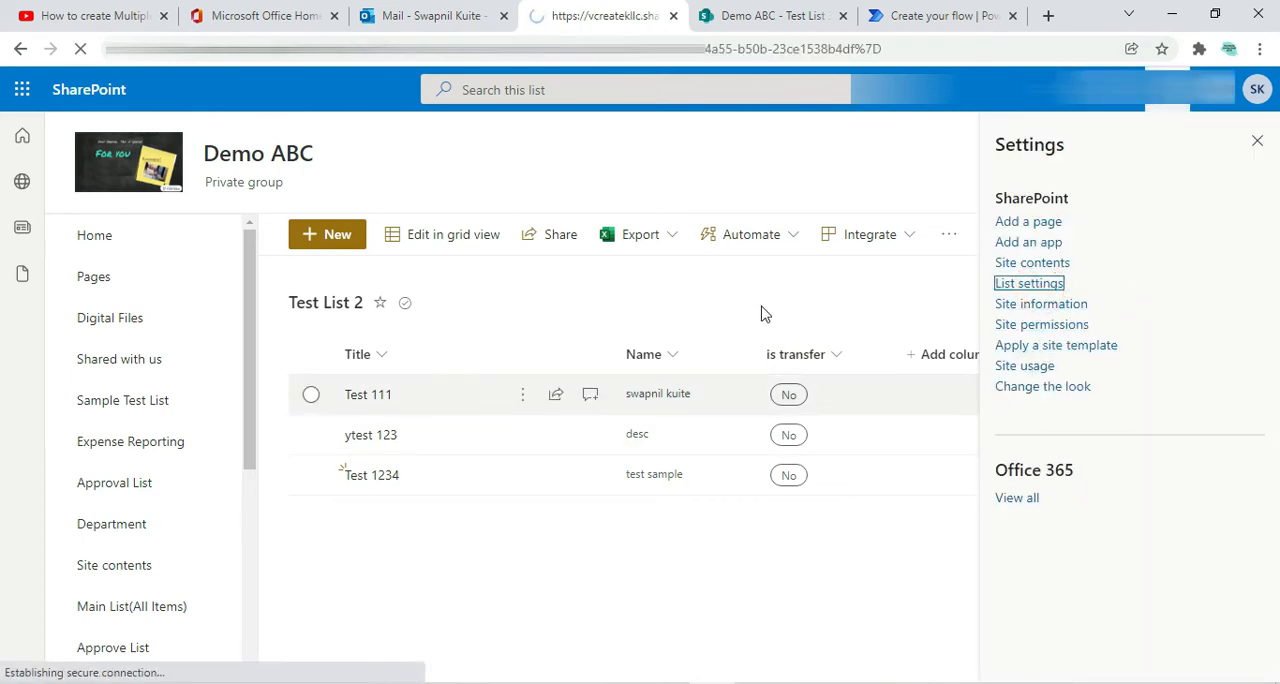
scroll(462, 488, down, 3)
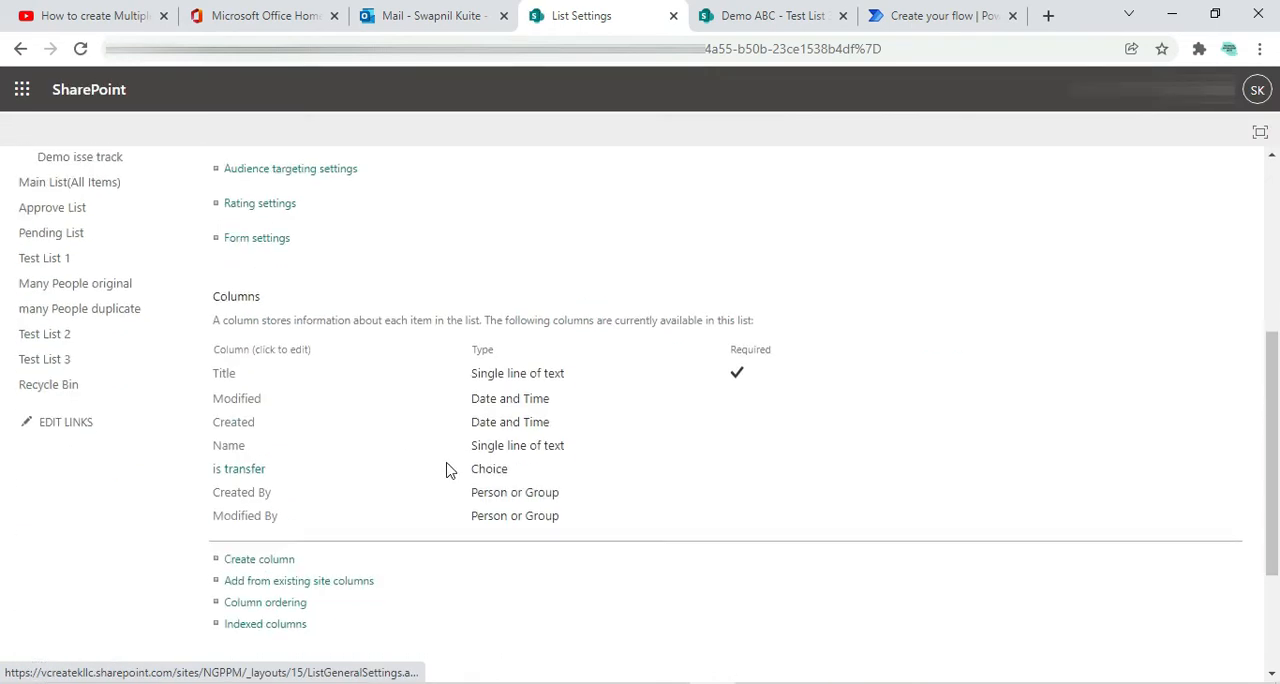
scroll(337, 450, down, 1)
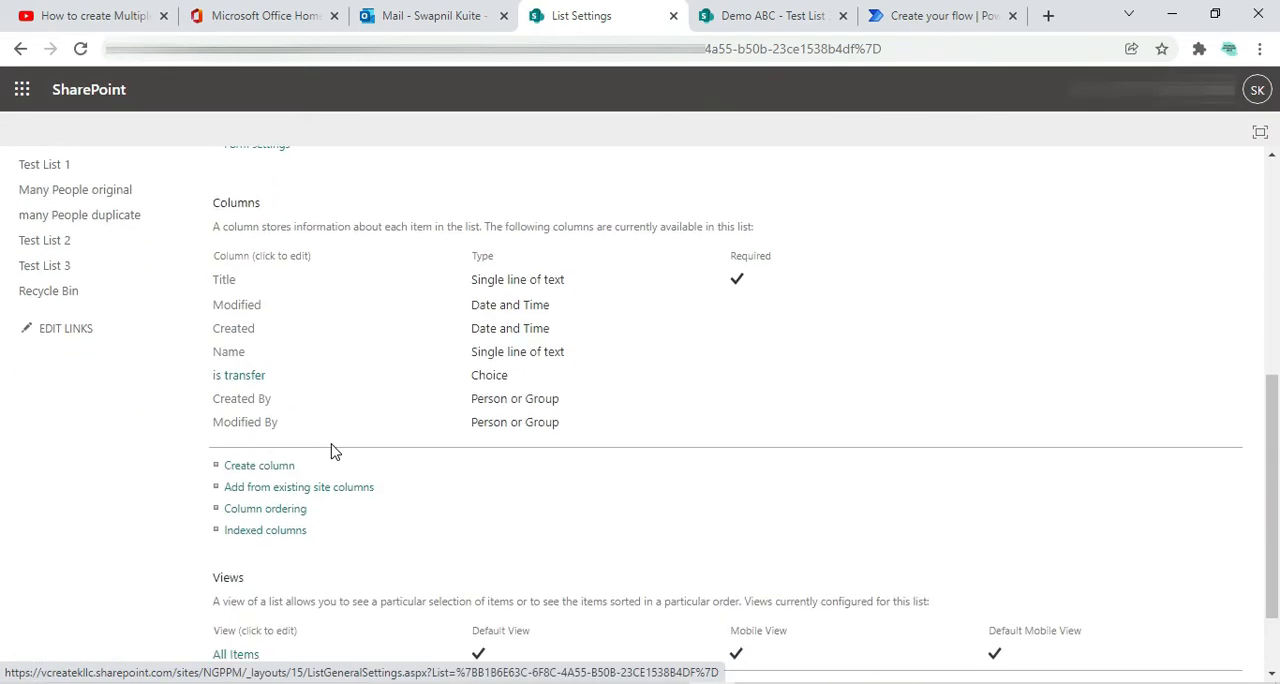
click(236, 383)
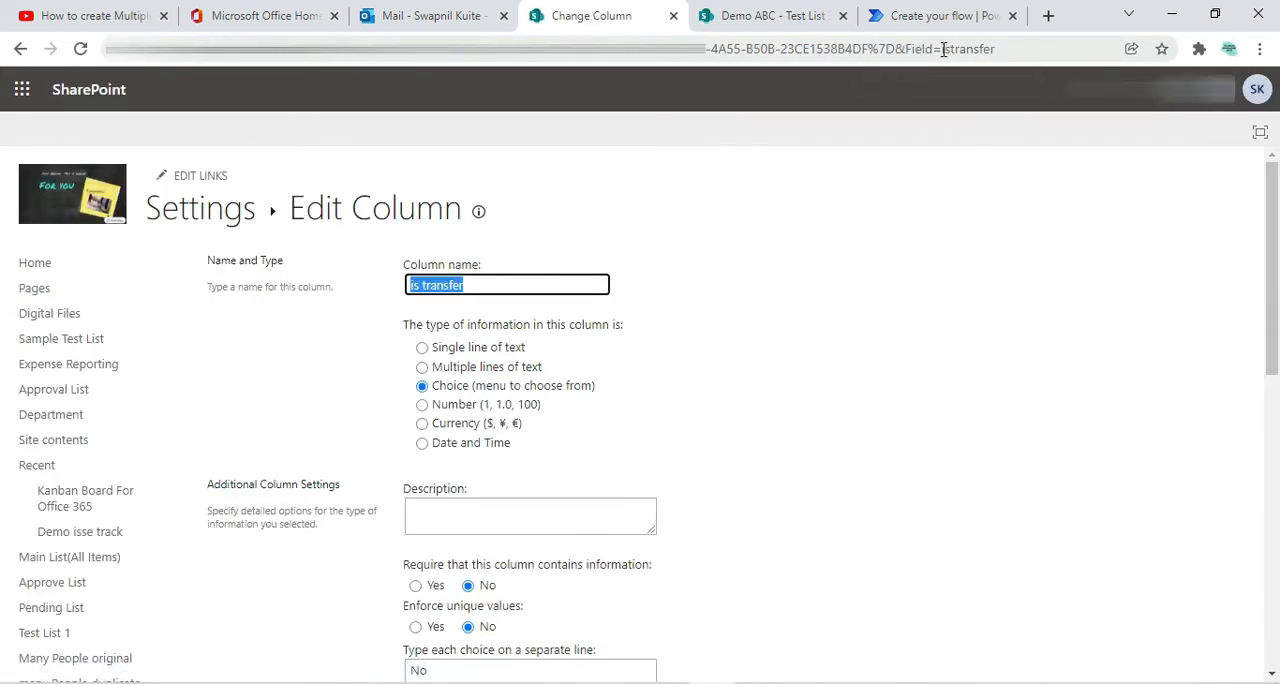
drag(943, 49, 999, 49)
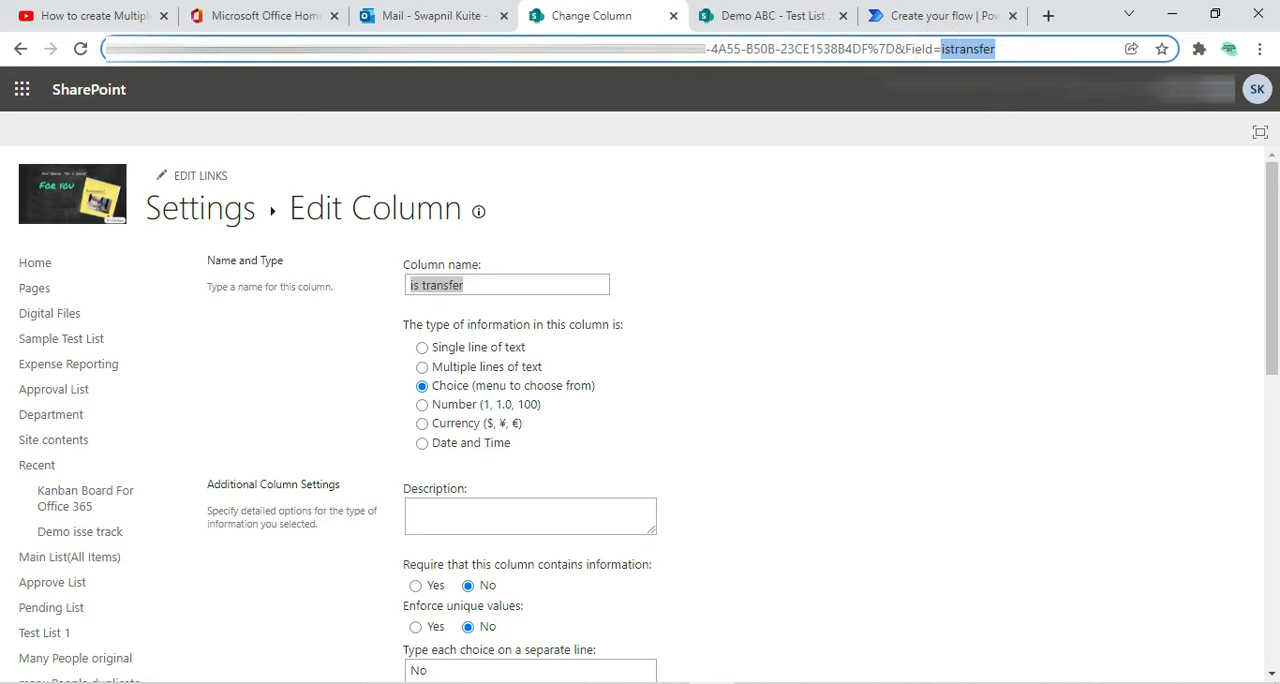
click(958, 216)
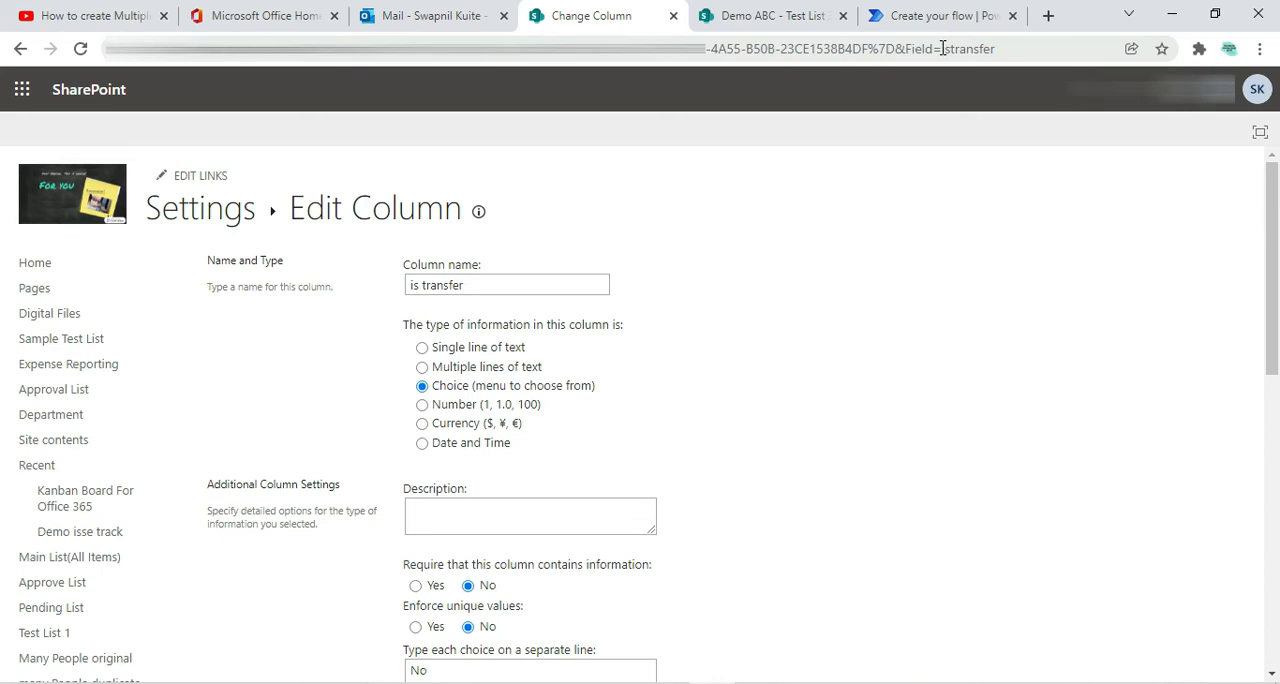
drag(942, 48, 996, 48)
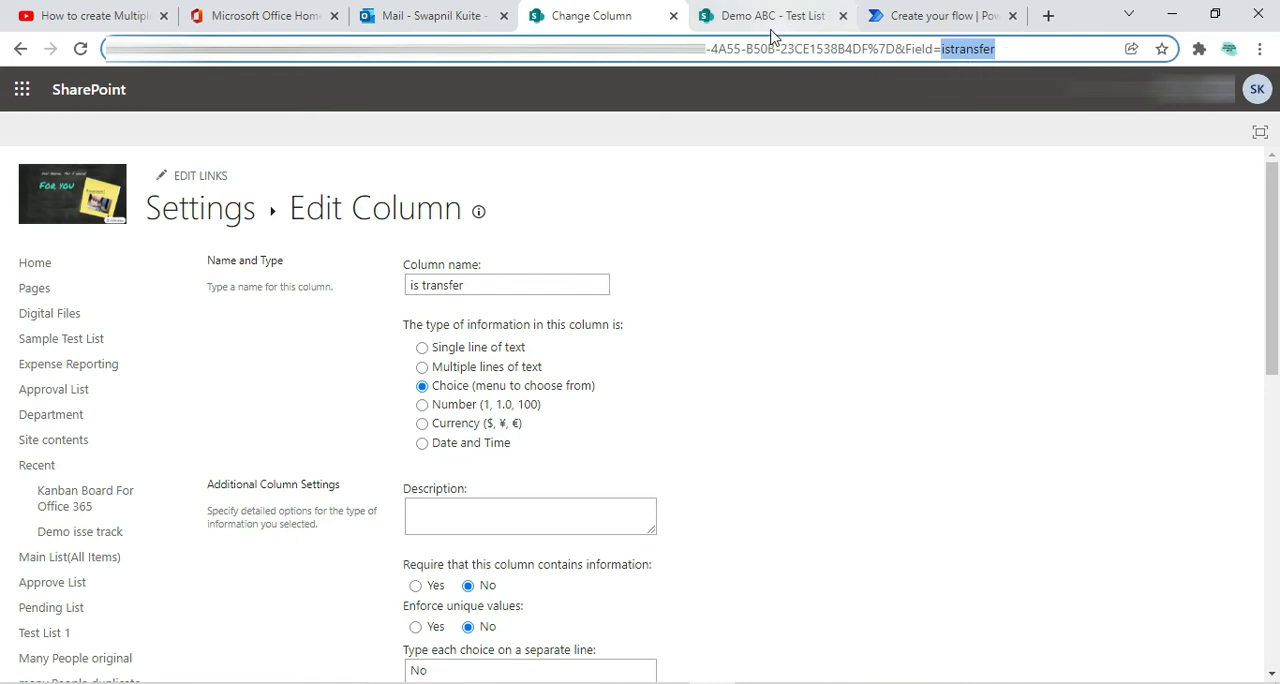
Close the column settings page and reopen Test List 2 in its own browser tab, placed before Test List 3
click(673, 15)
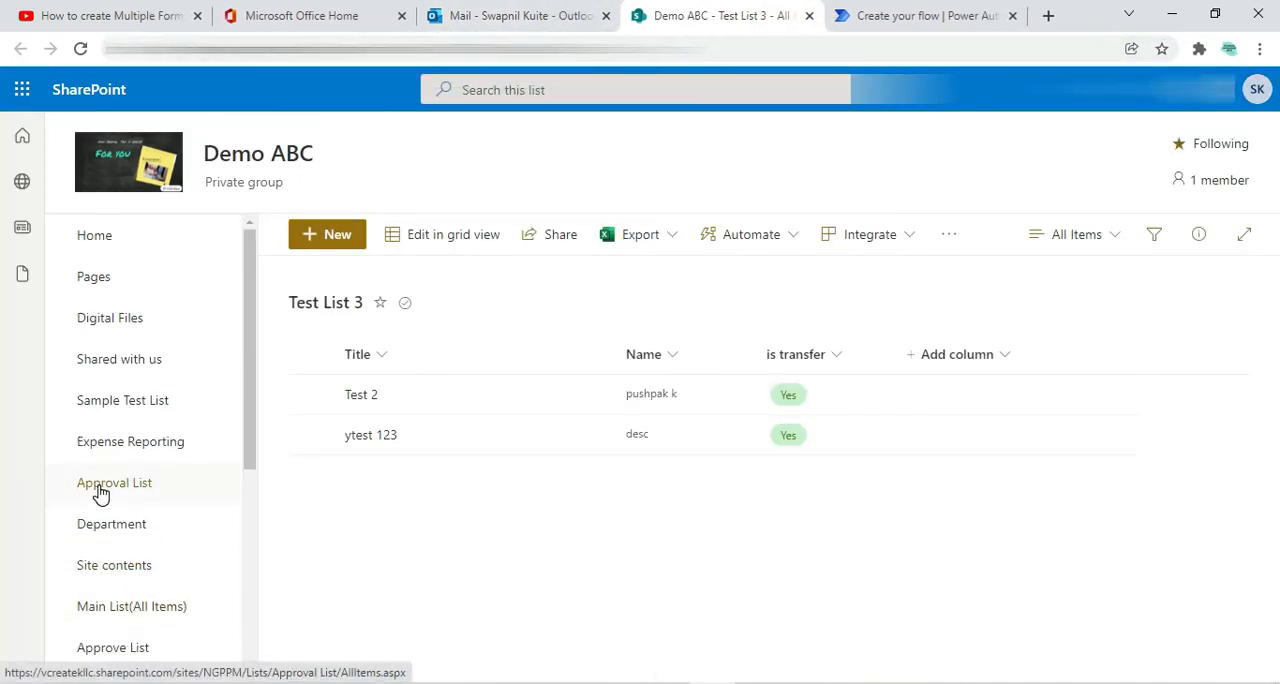
scroll(140, 560, down, 3)
right_click(135, 577)
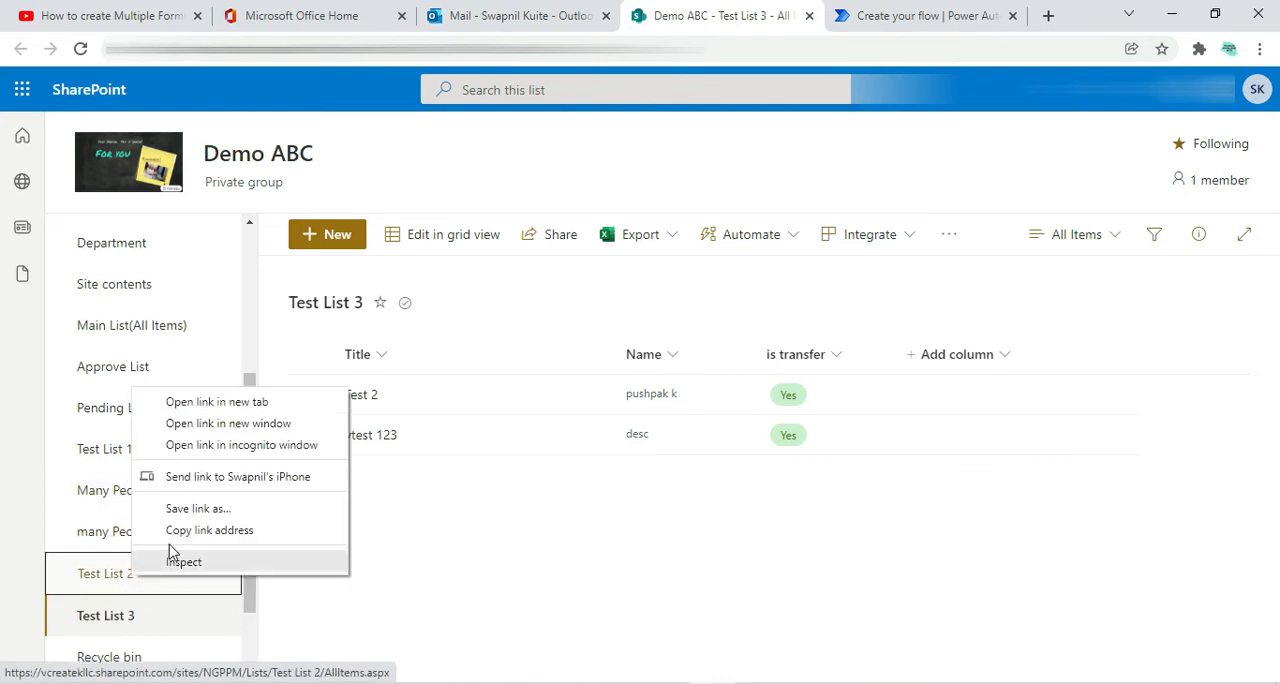
click(190, 401)
click(743, 19)
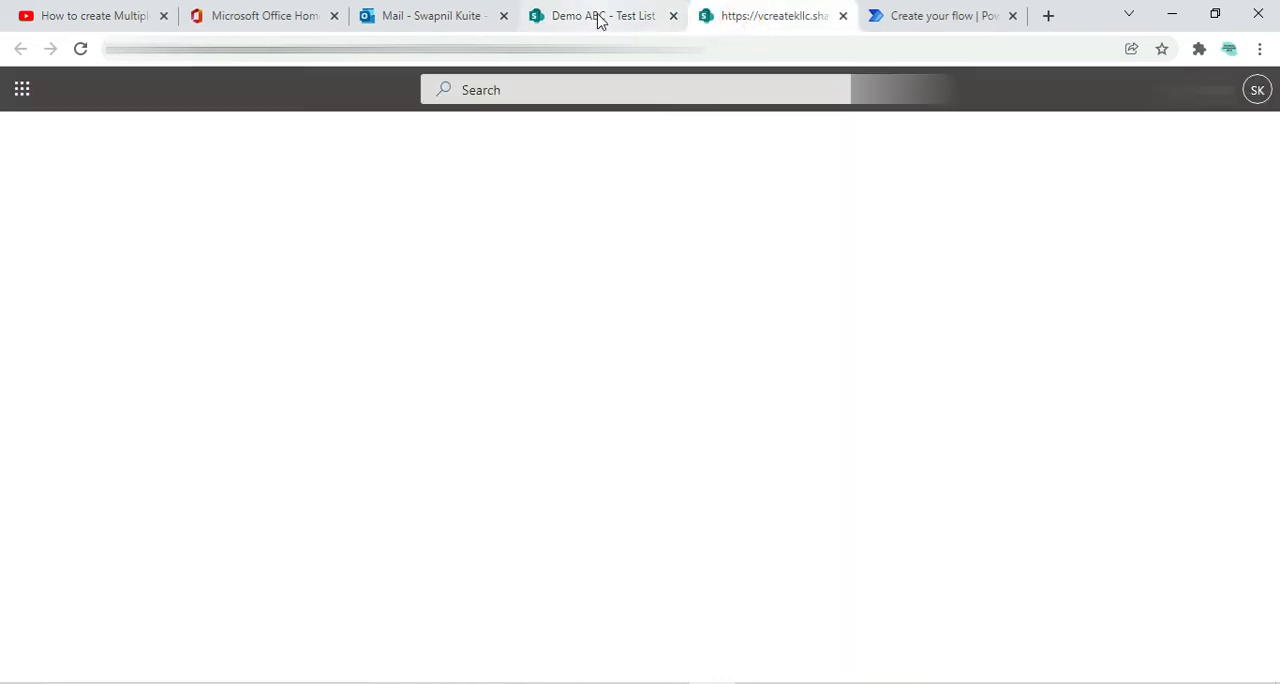
click(600, 18)
click(771, 22)
drag(733, 14, 657, 20)
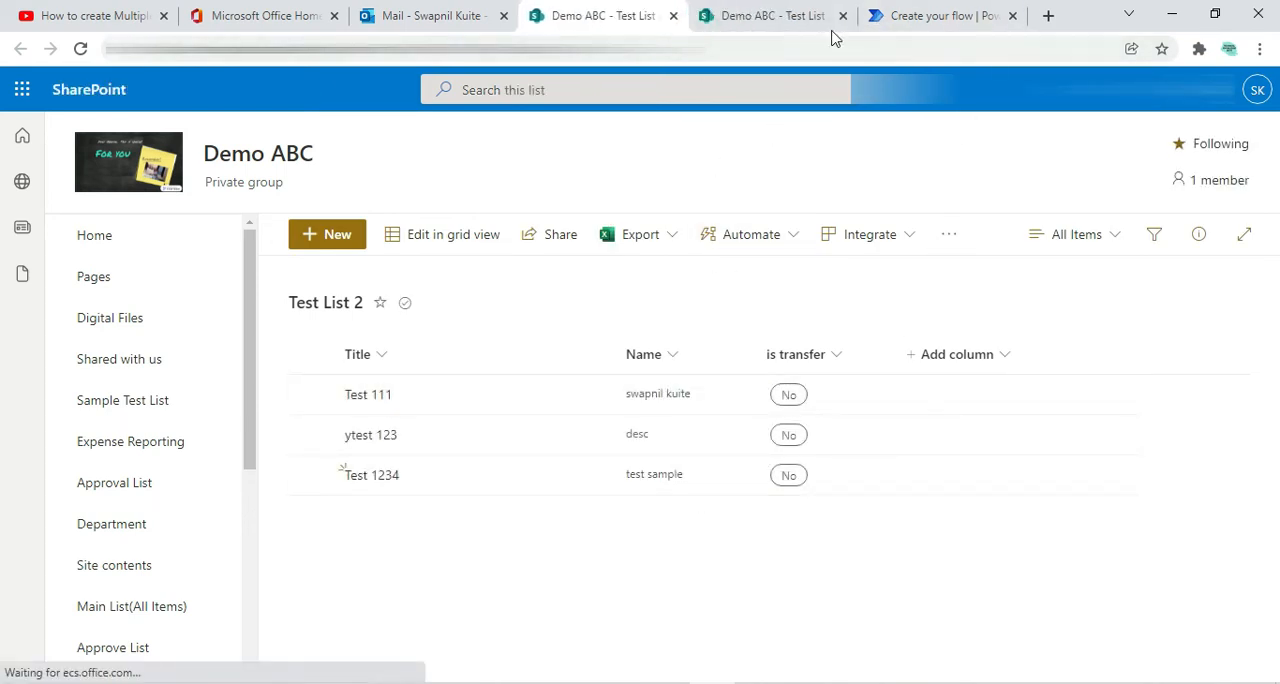
Review the Value and Yes parts of the expression in Notepad, and return to Test List 2
click(806, 682)
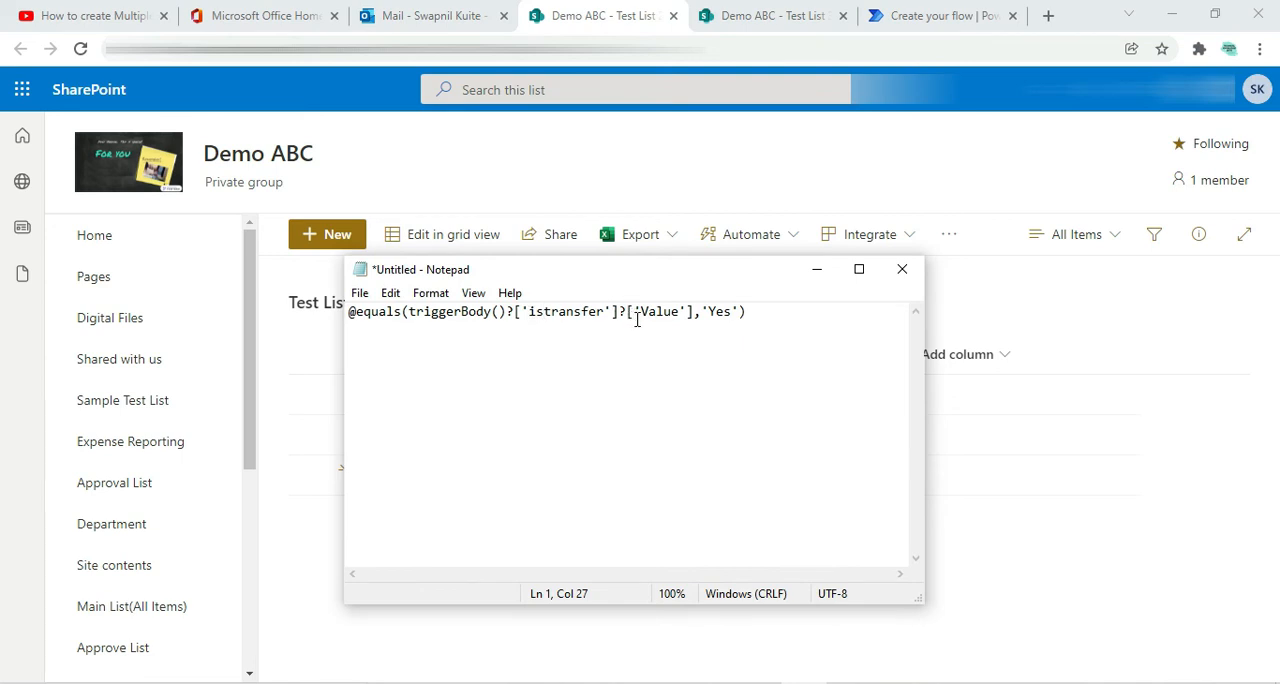
click(1021, 533)
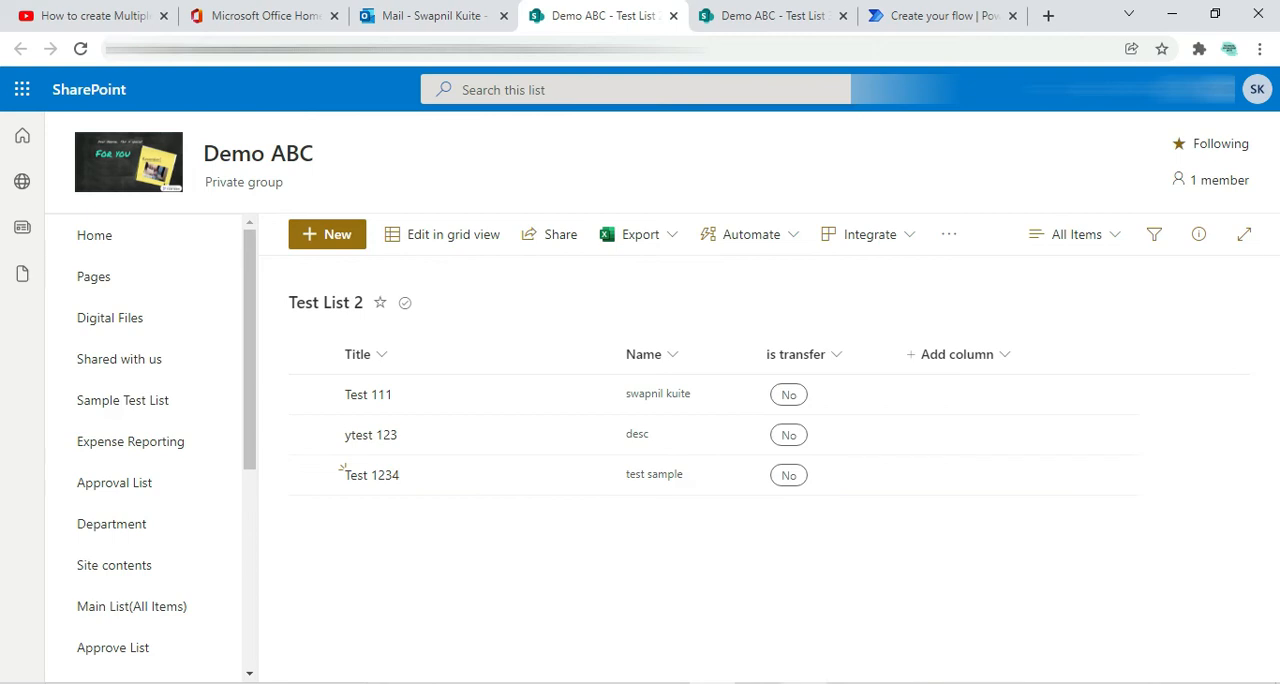
key(alt+Tab)
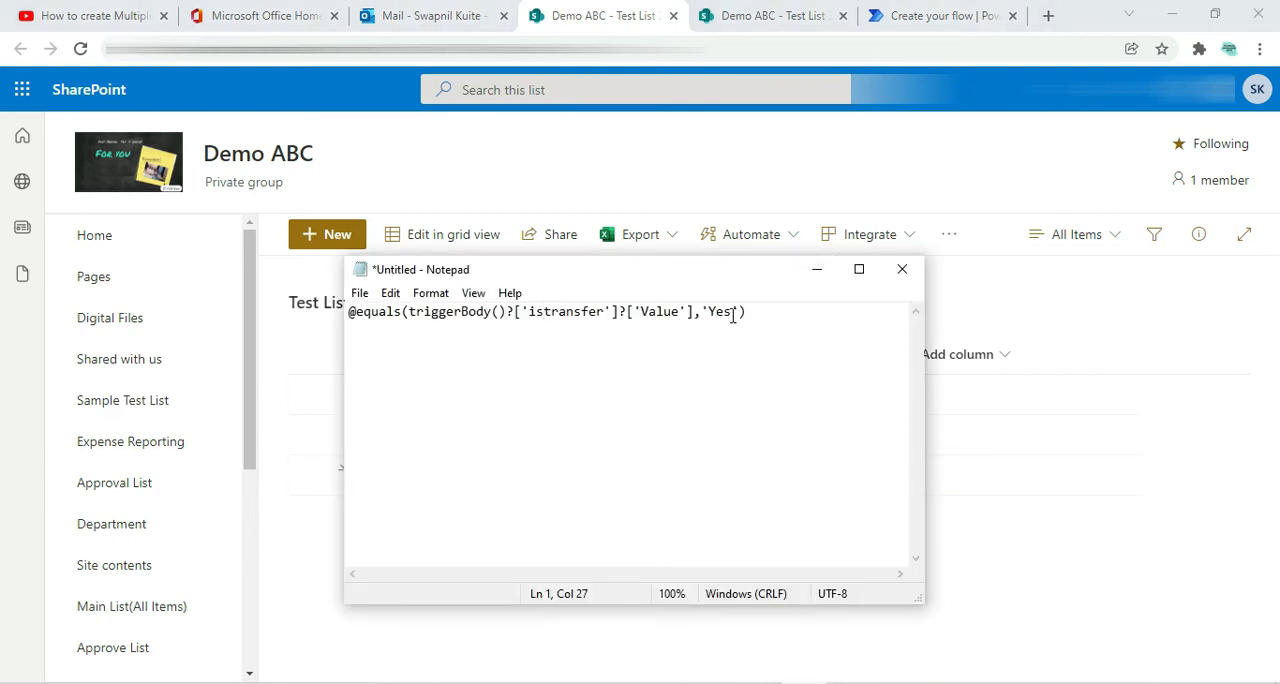
drag(733, 313, 711, 310)
drag(752, 311, 329, 331)
key(ctrl+c)
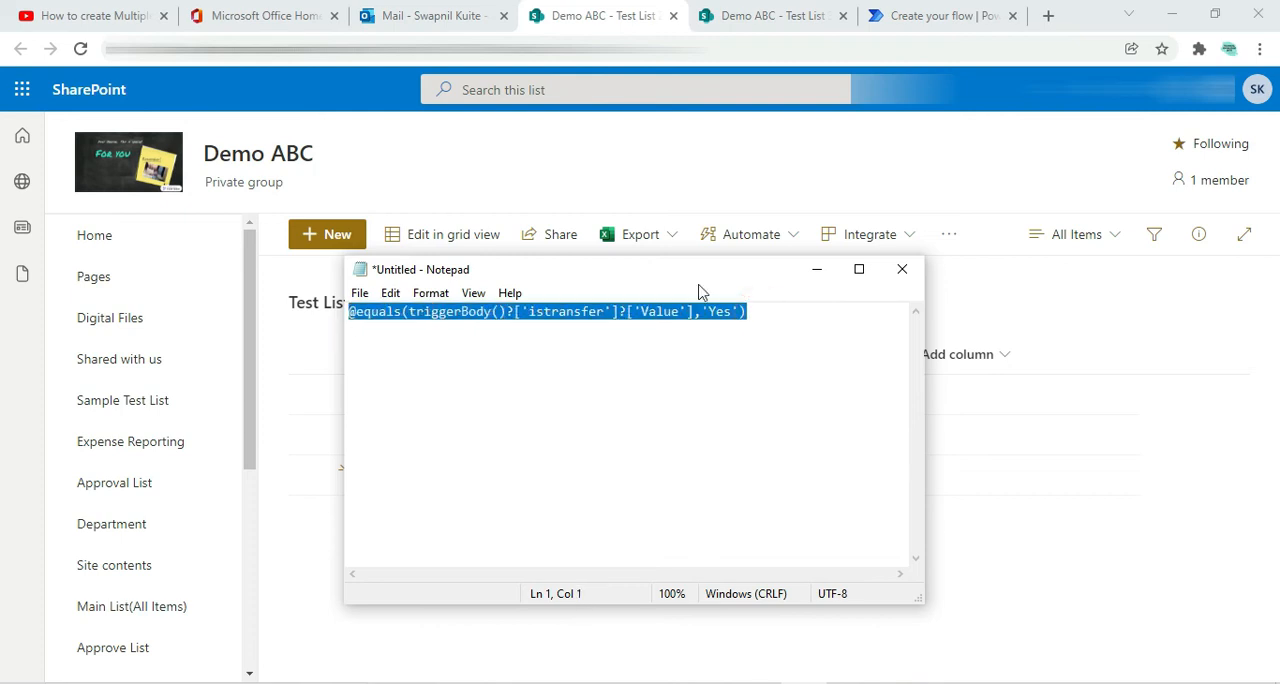
click(903, 12)
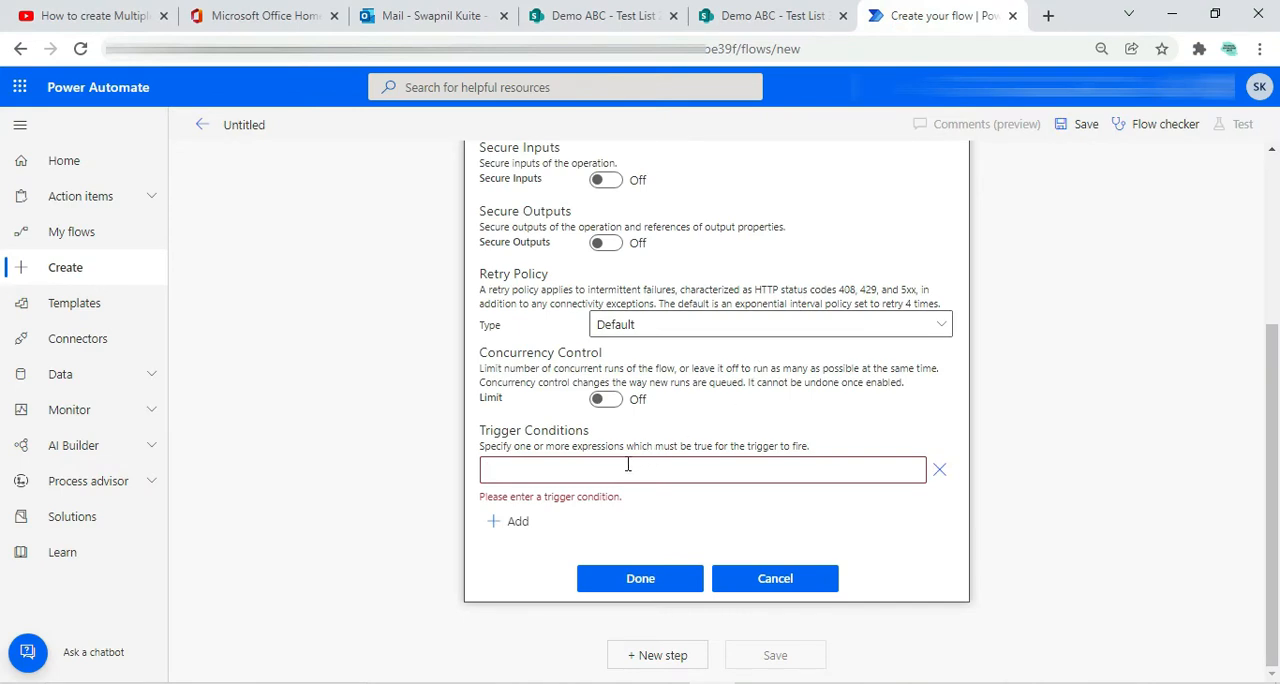
click(628, 469)
key(ctrl+v)
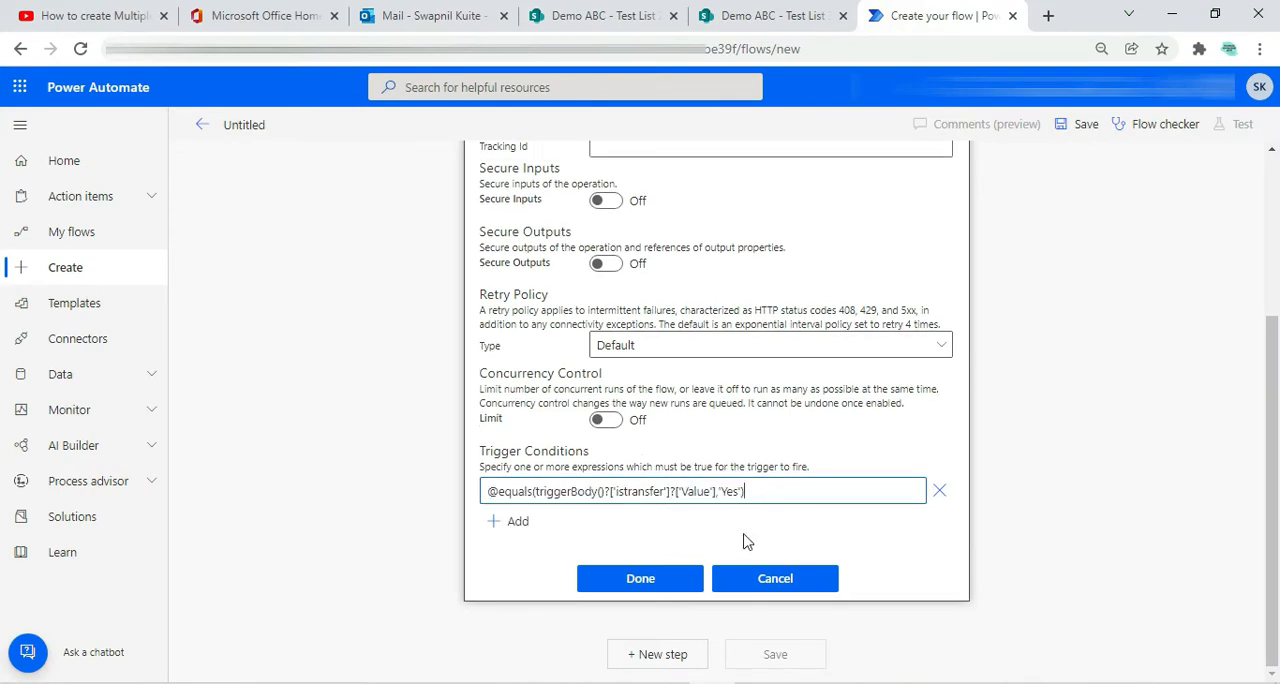
click(672, 586)
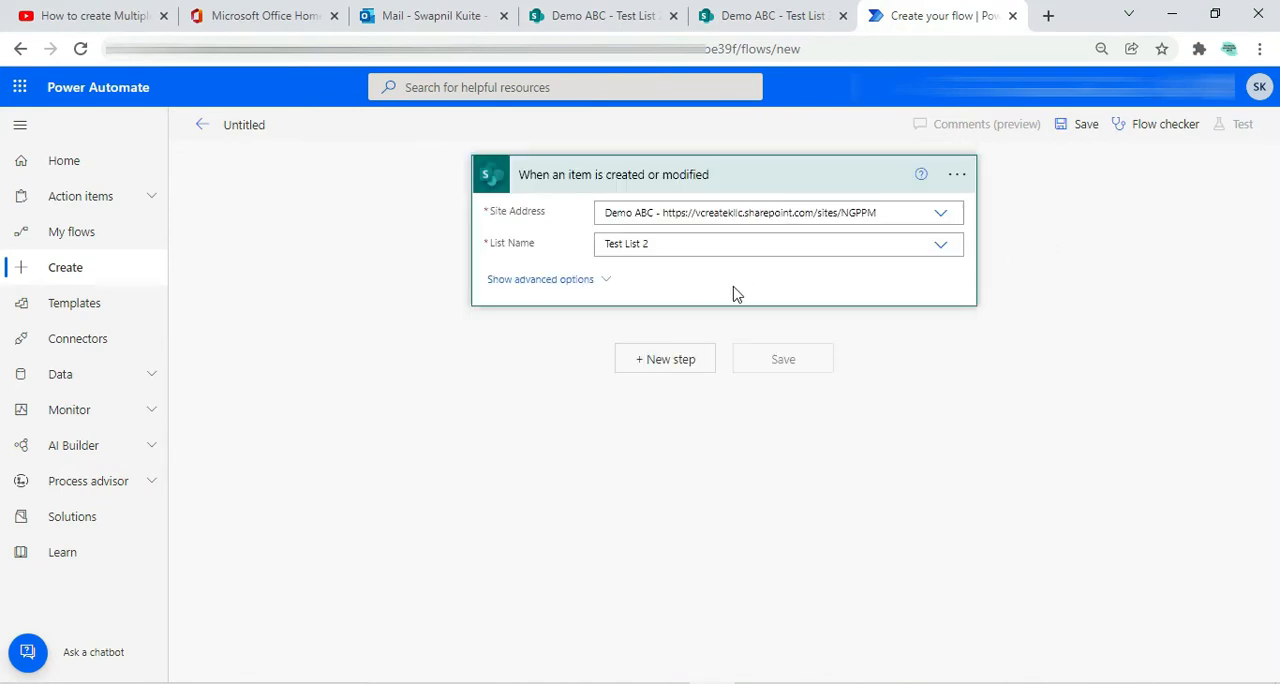
Add a SharePoint Create item action after the When an item is created or modified trigger
click(689, 369)
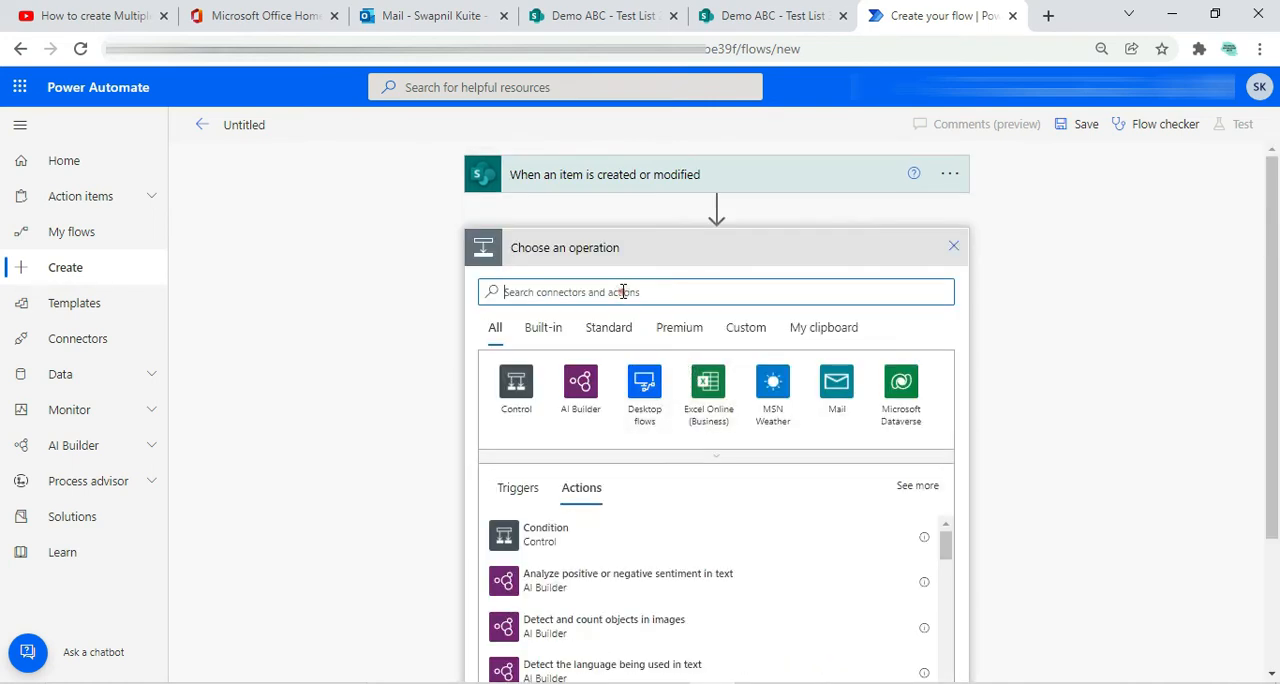
text(create)
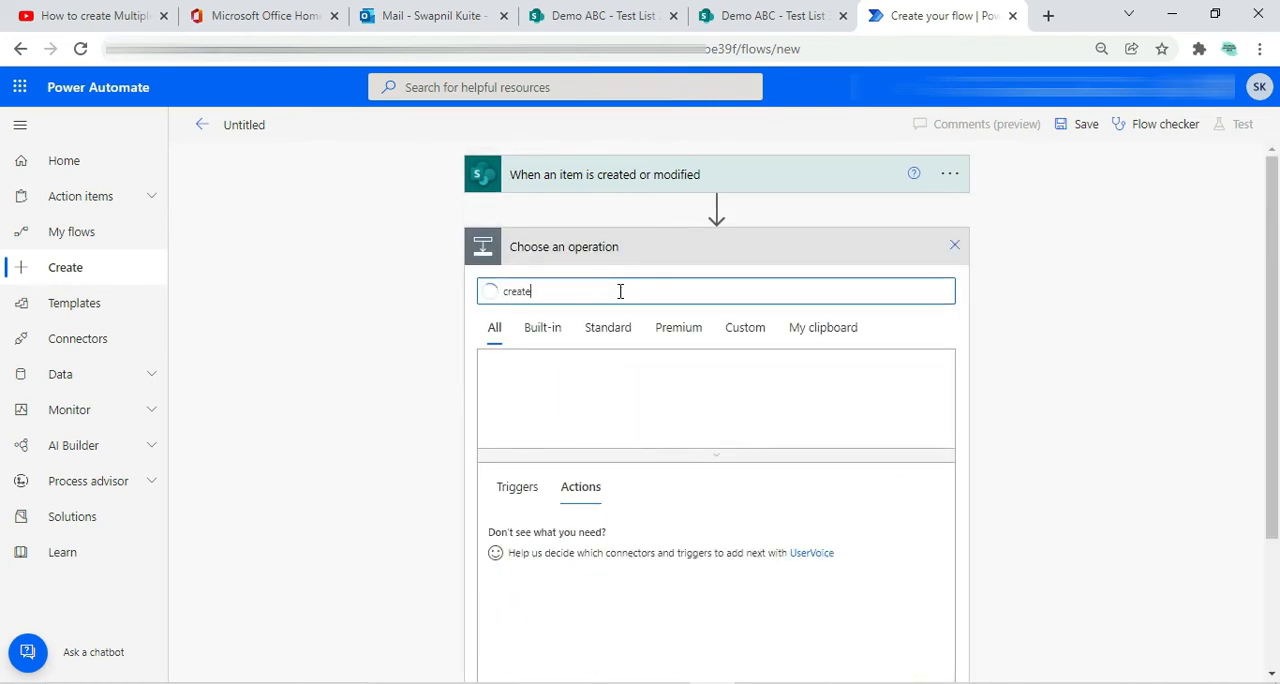
click(580, 360)
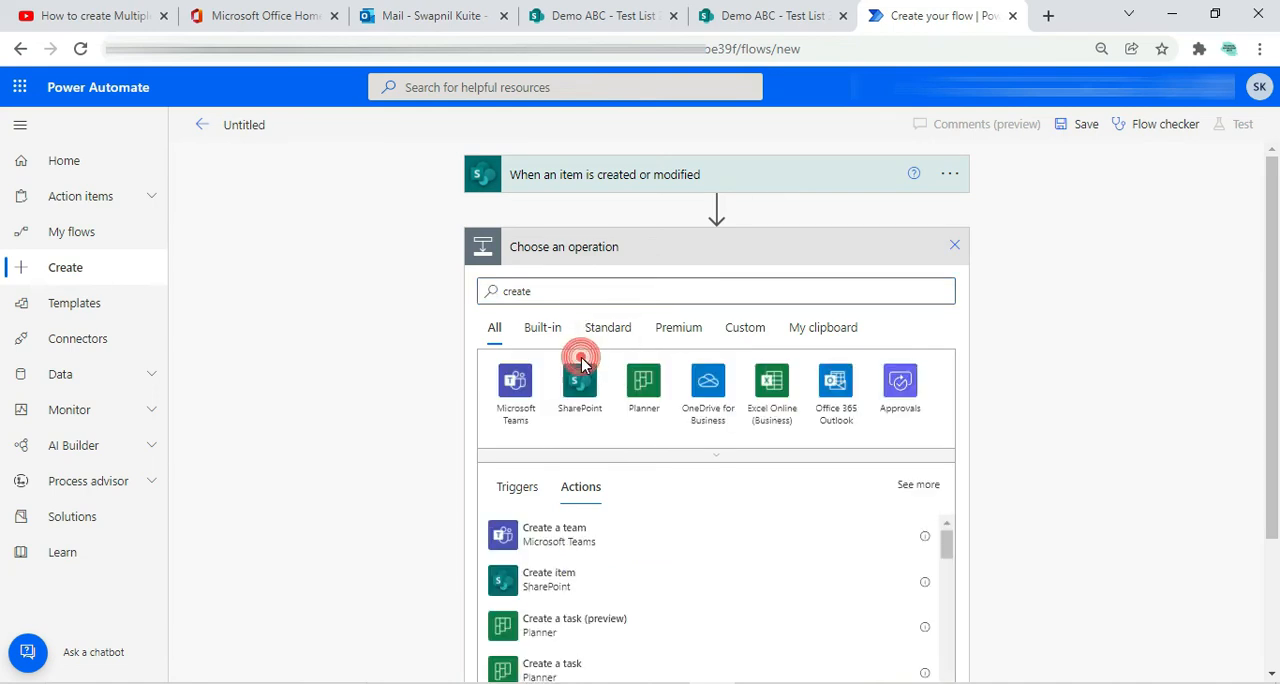
click(566, 292)
text(create)
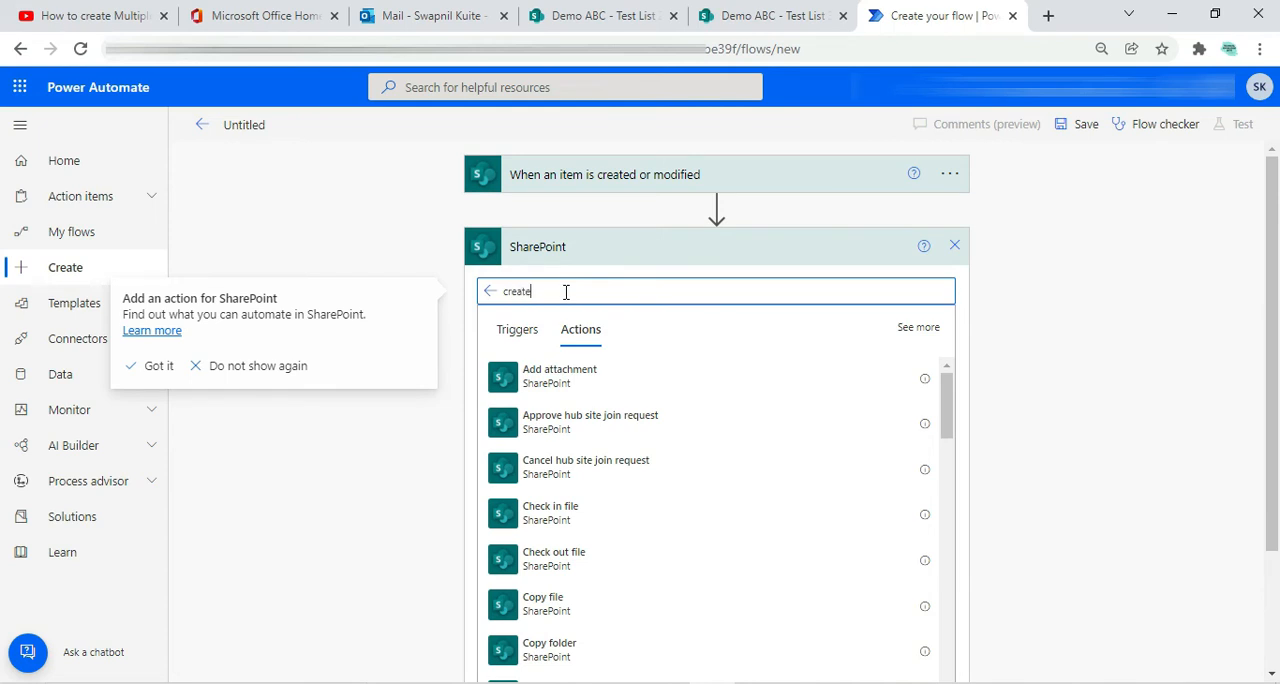
click(594, 390)
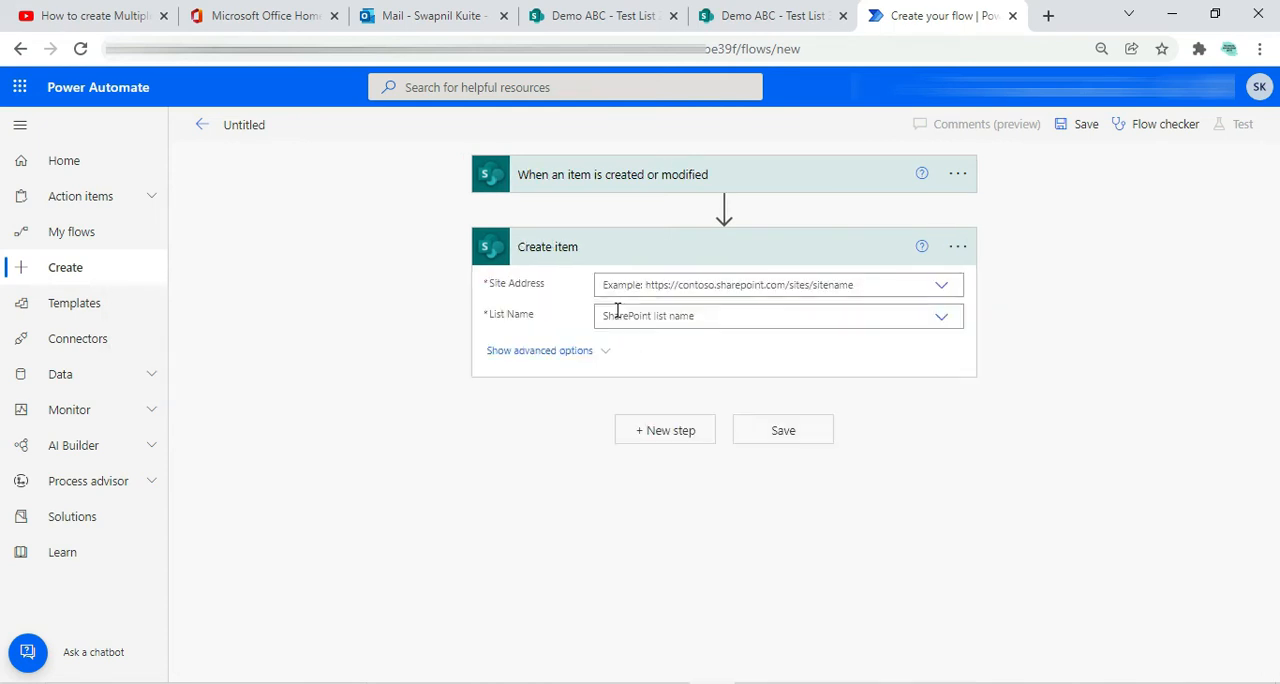
Point the Create item action to the same Demo ABC site as the trigger and to the list Test List 3
click(657, 286)
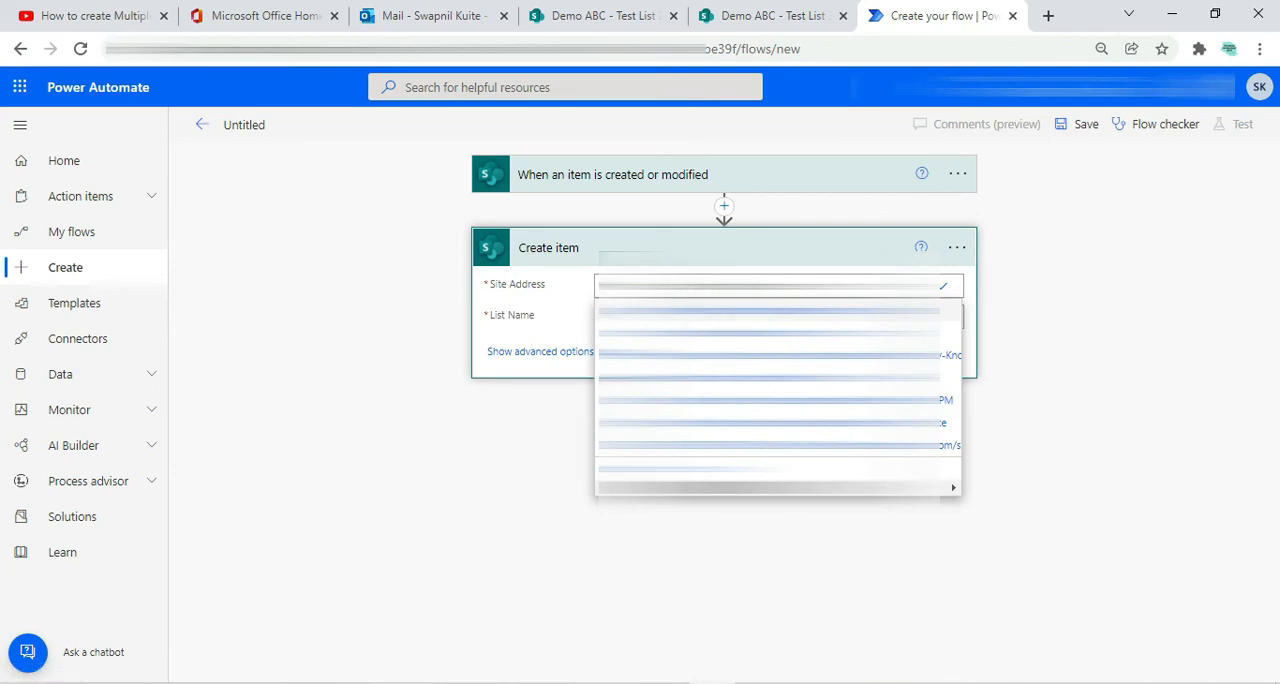
click(591, 184)
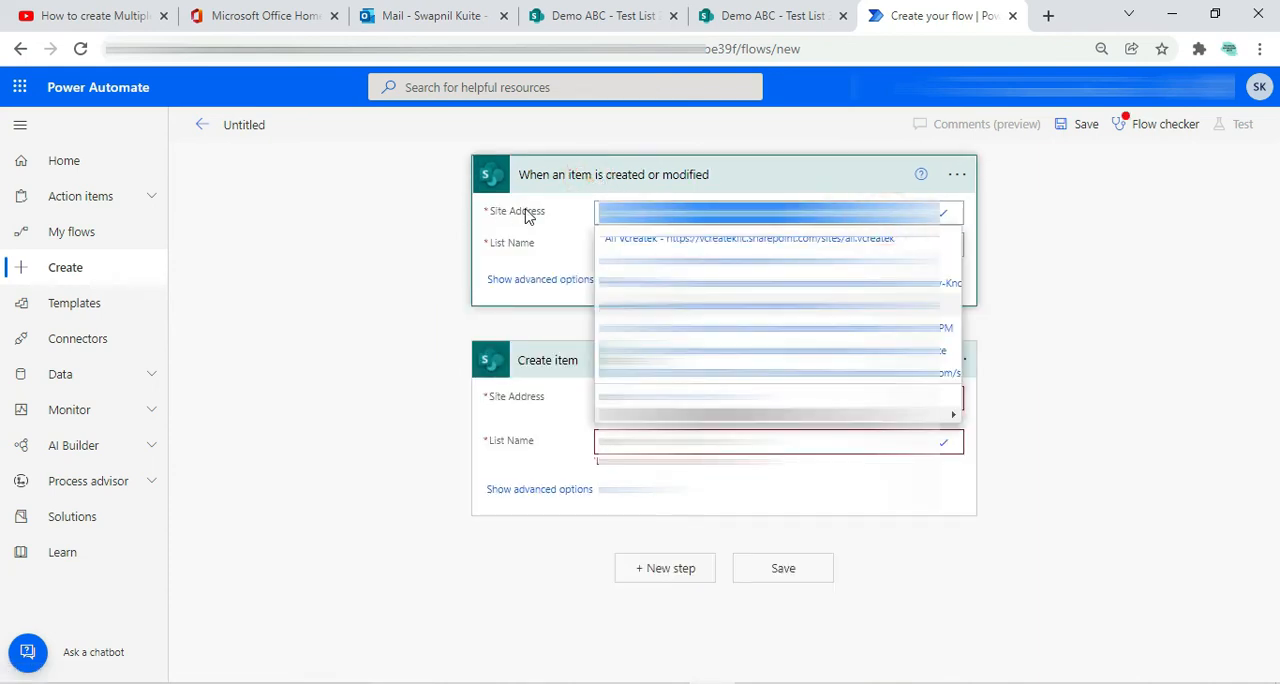
click(1277, 239)
click(710, 177)
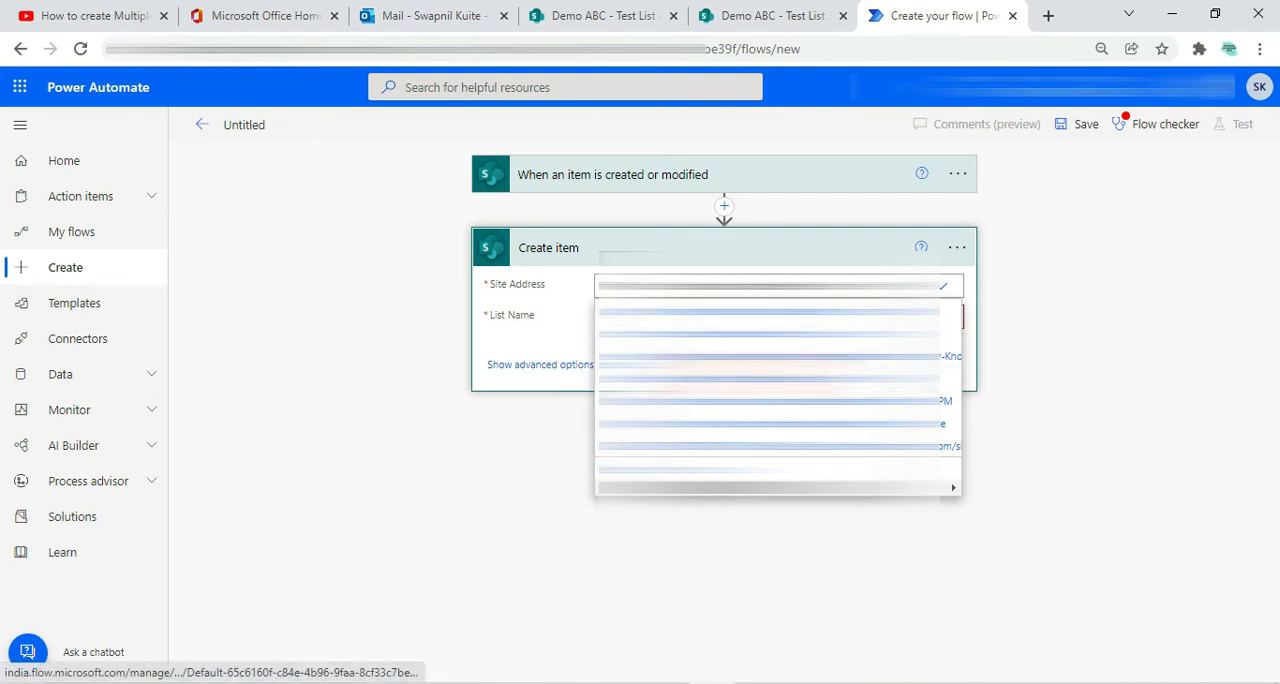
click(700, 360)
click(700, 318)
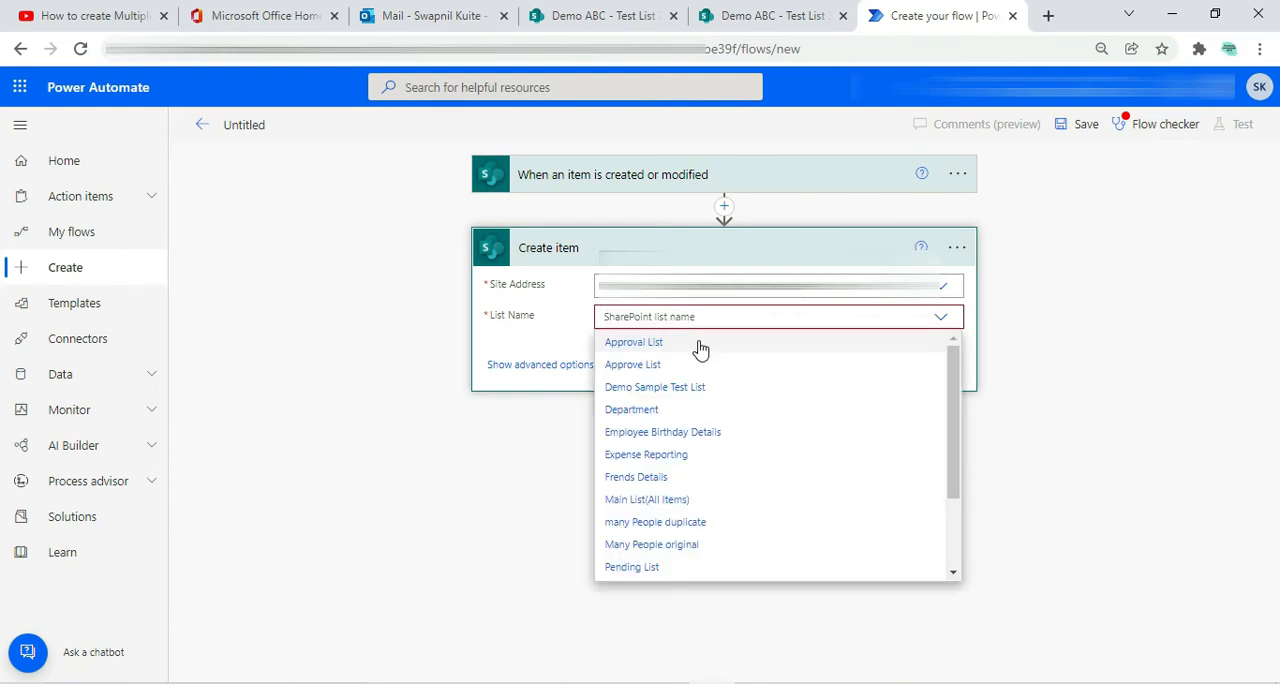
scroll(651, 507, down, 2)
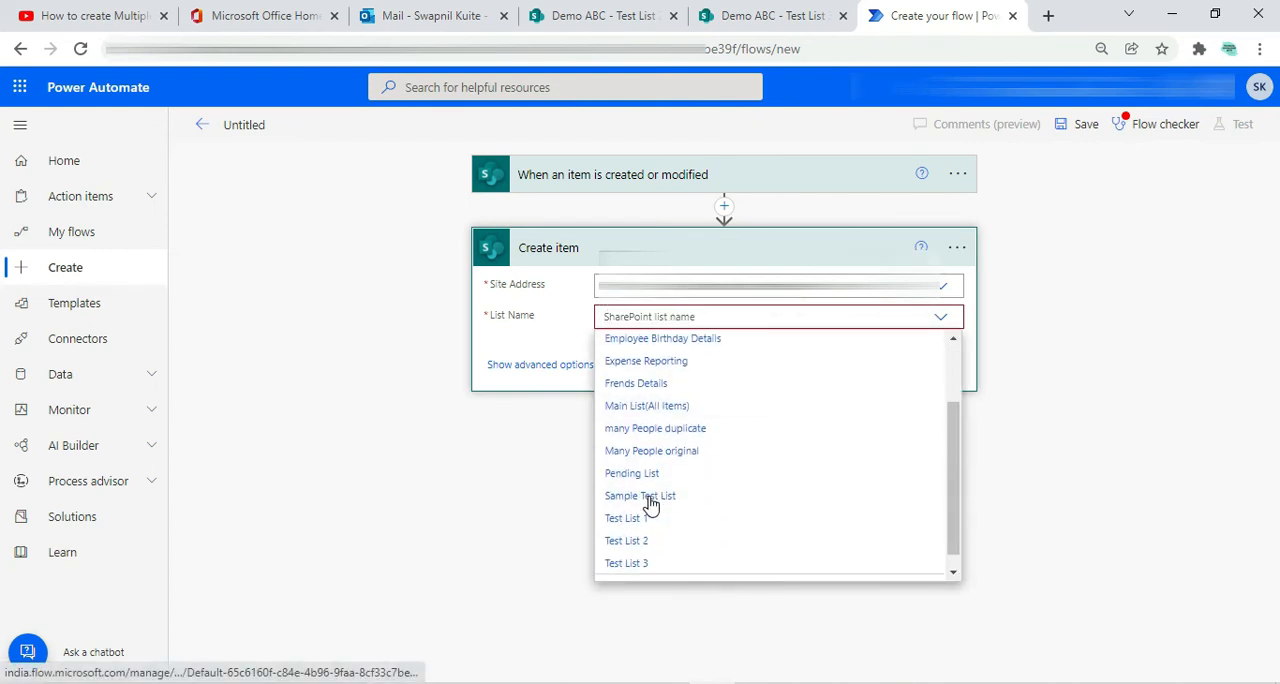
click(645, 566)
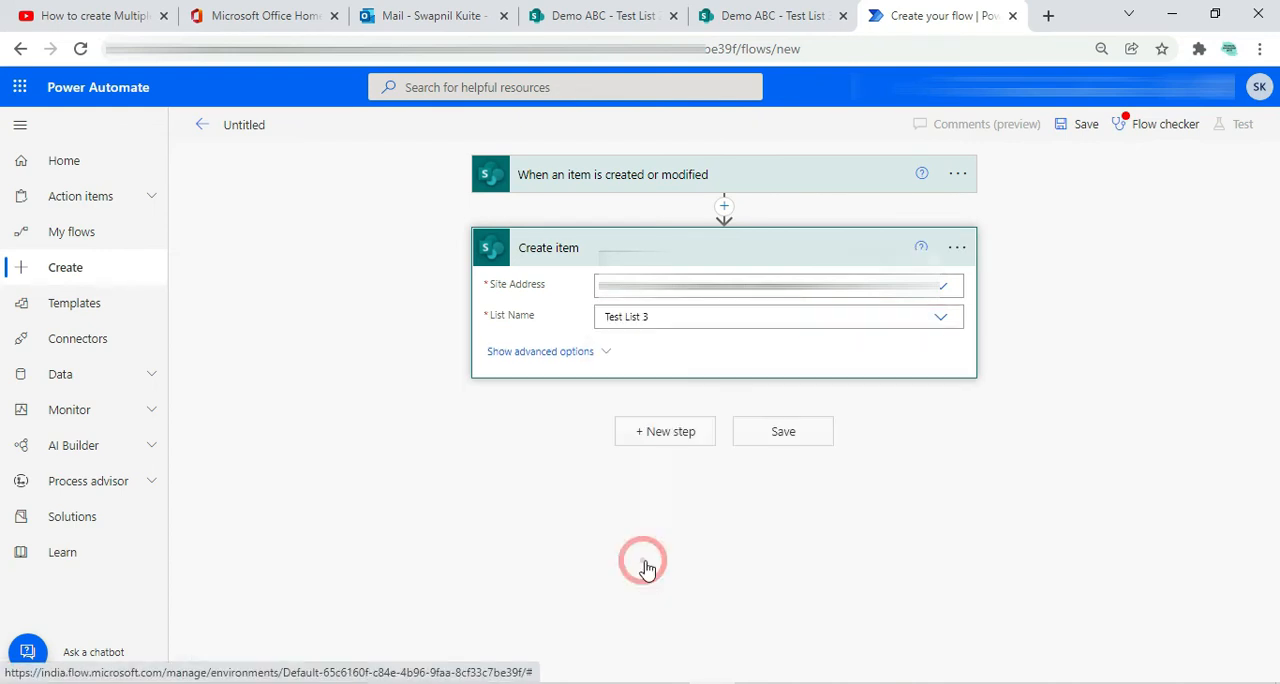
Map the Create item action's Title and Name fields to the trigger's Title and Name dynamic content
click(623, 350)
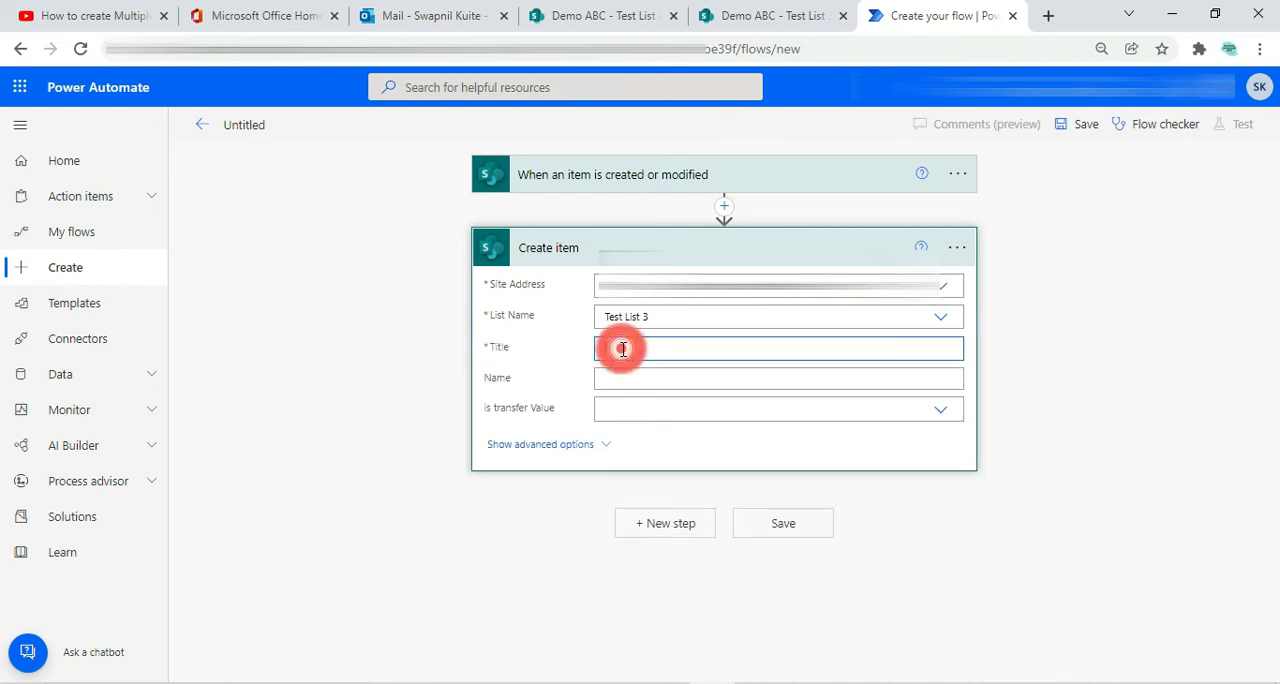
click(623, 397)
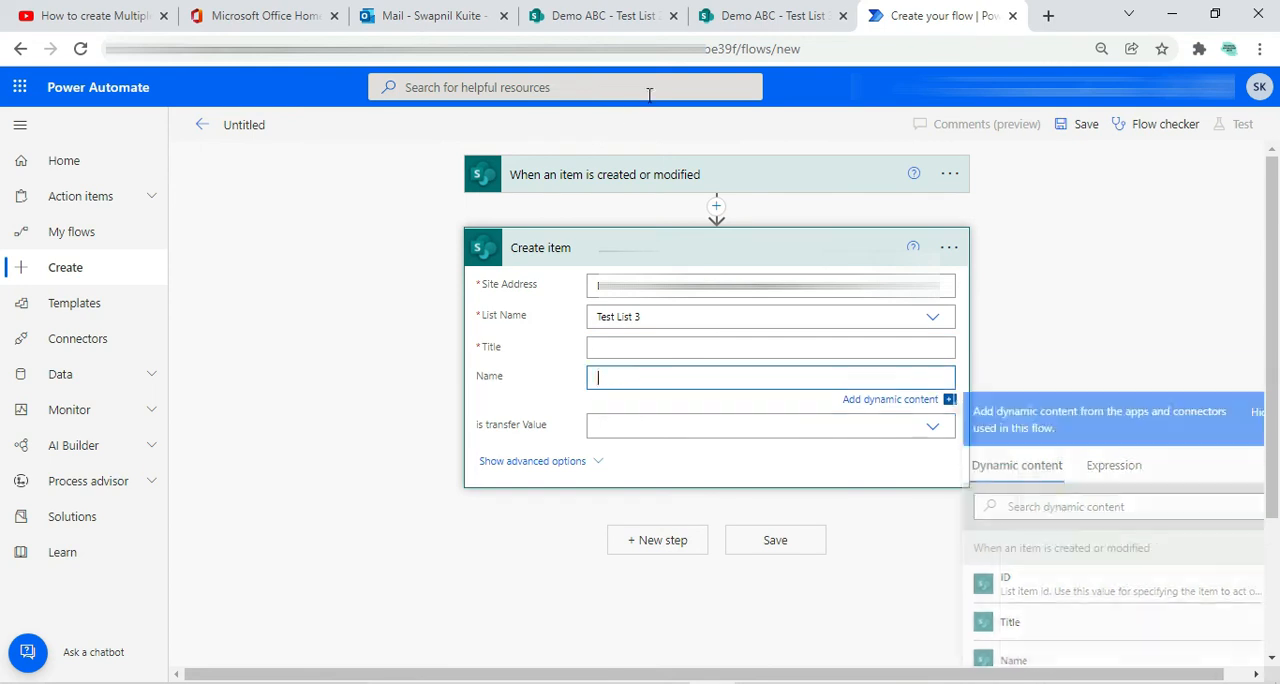
click(598, 16)
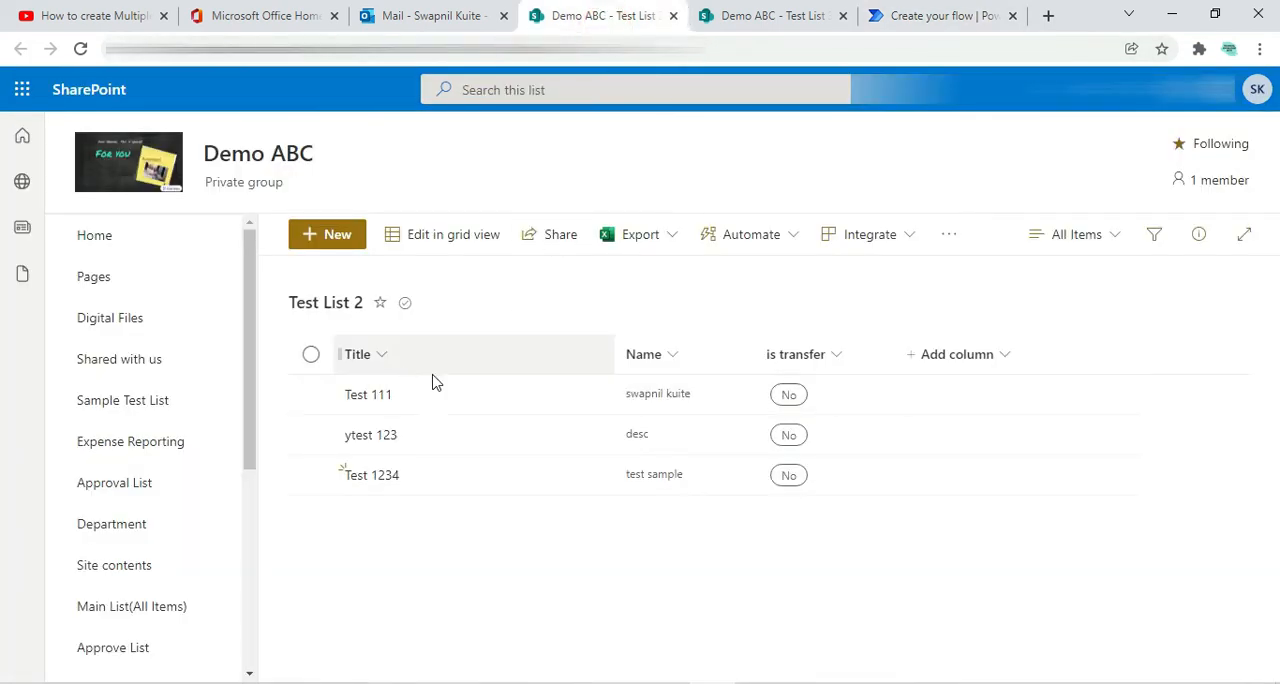
click(717, 20)
click(899, 22)
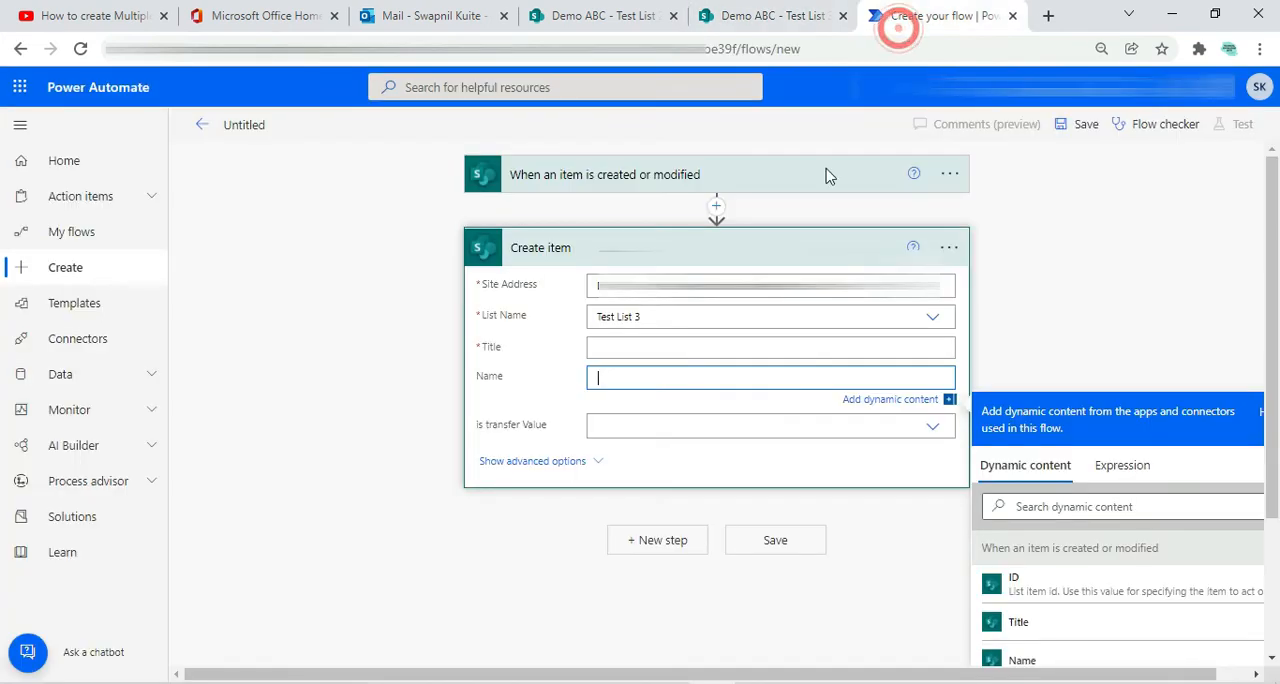
click(642, 347)
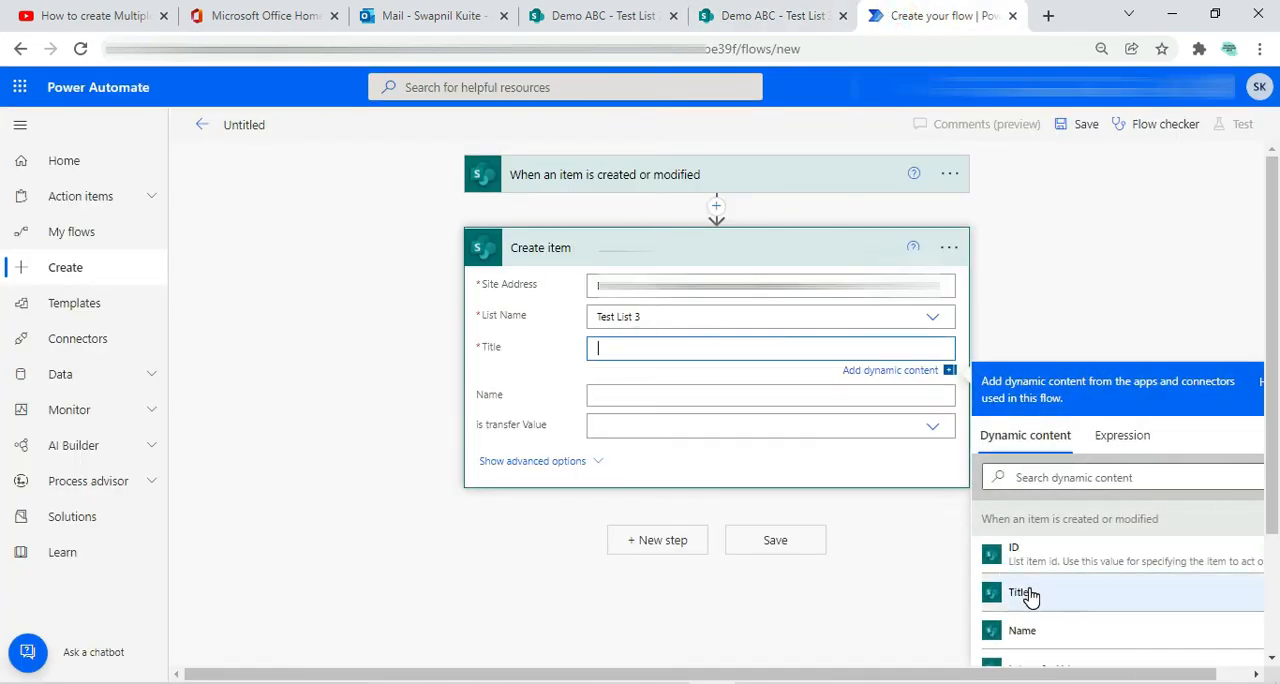
click(1020, 595)
click(626, 404)
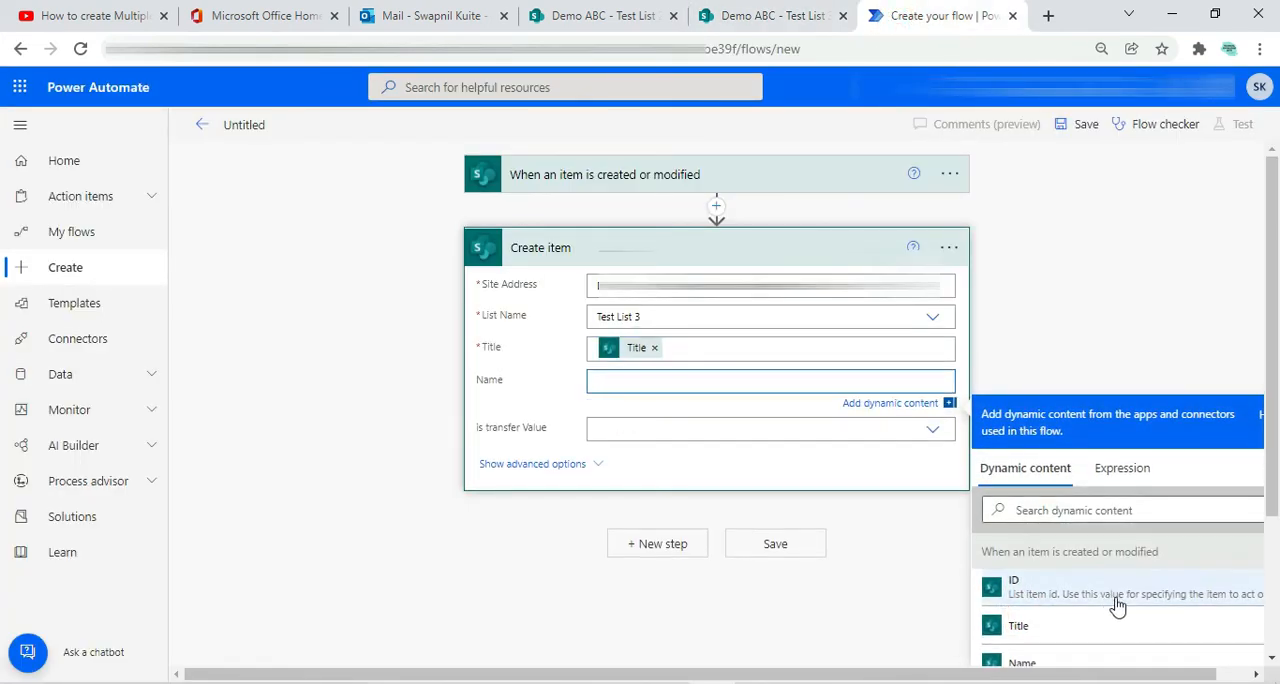
scroll(1059, 648, down, 1)
click(1025, 572)
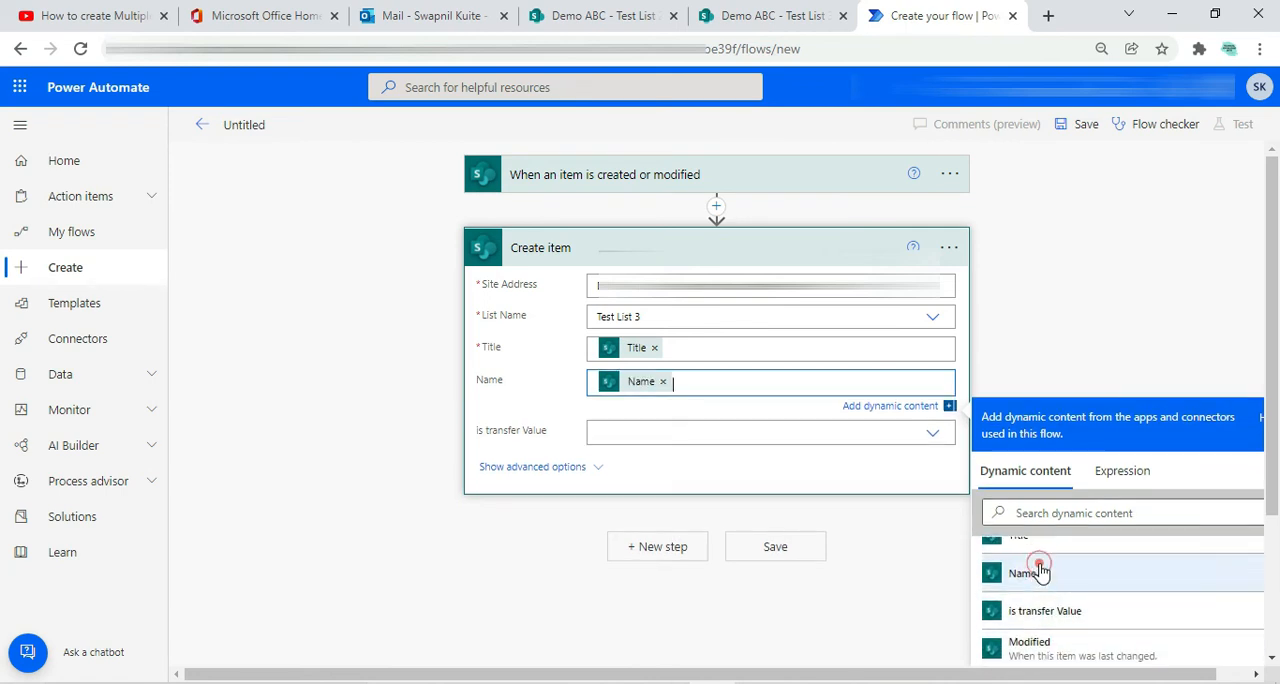
Set the Create item action's is transfer Value to Yes and save the flow
click(631, 432)
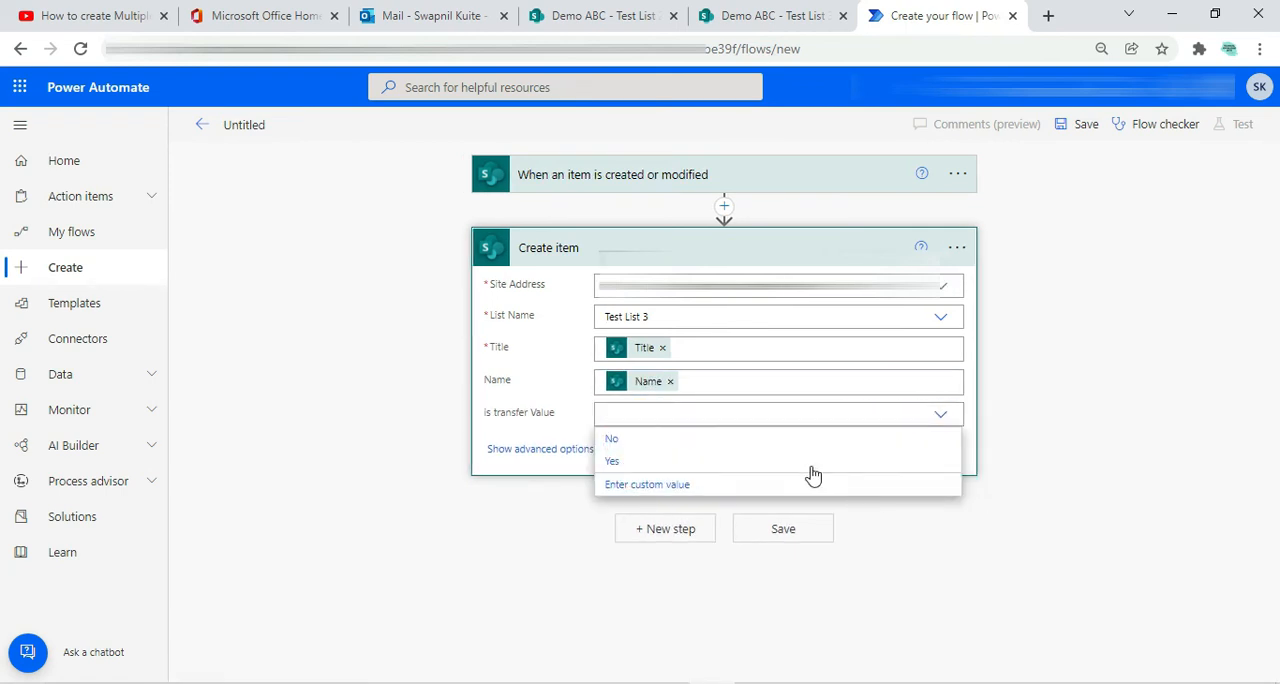
click(612, 462)
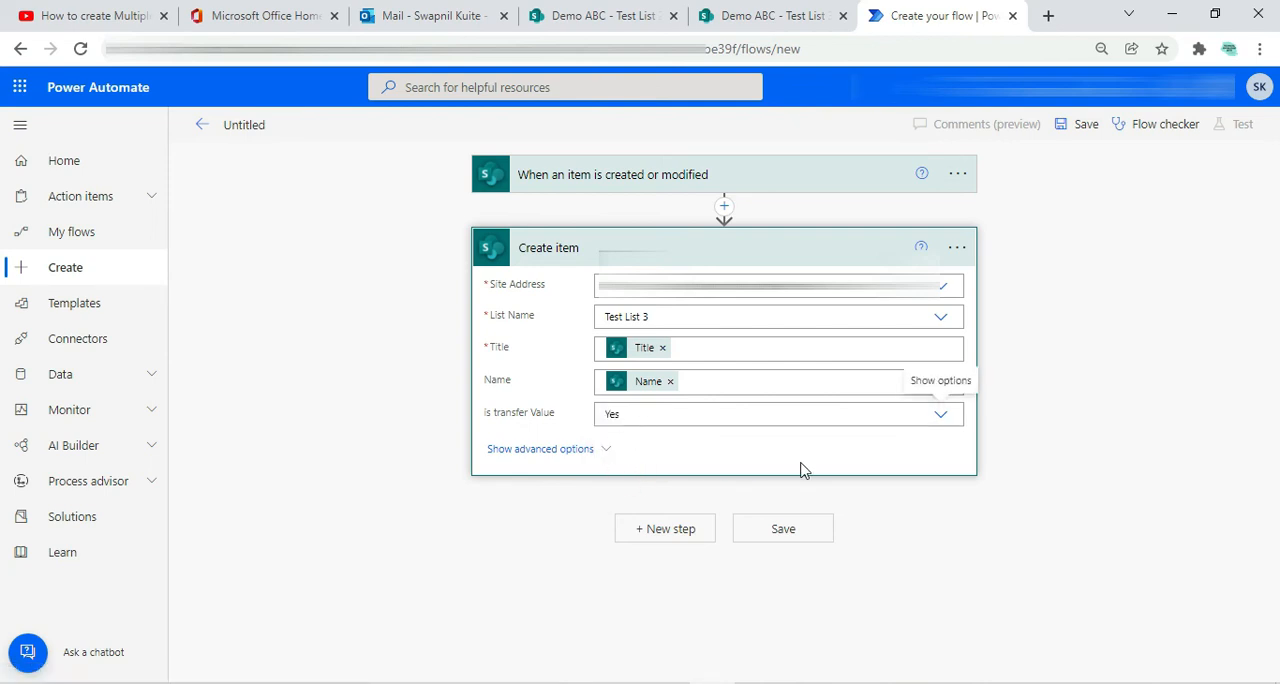
click(785, 541)
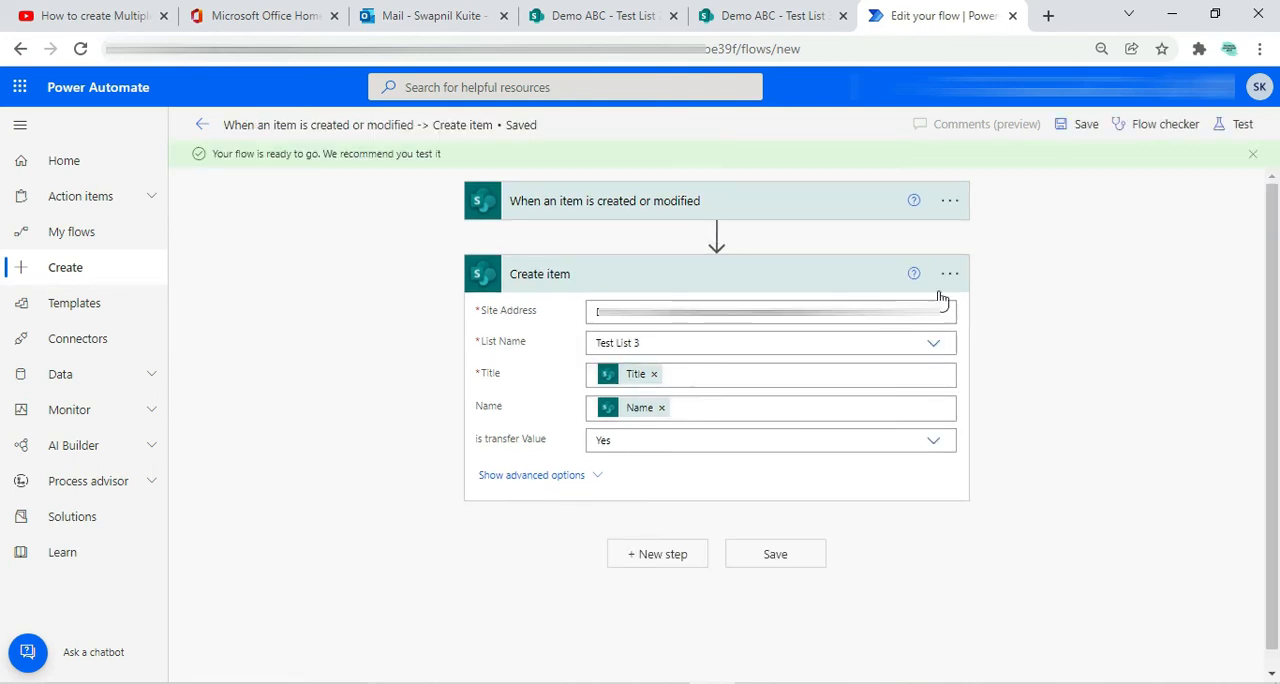
click(739, 289)
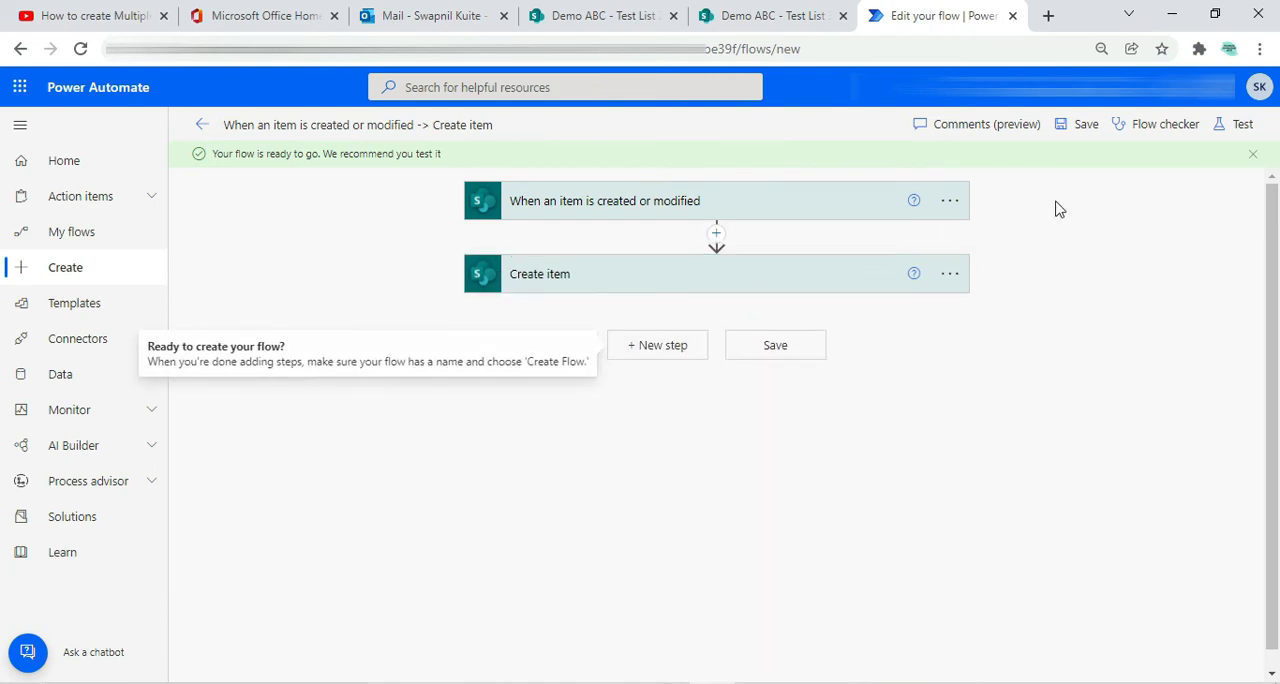
click(1078, 128)
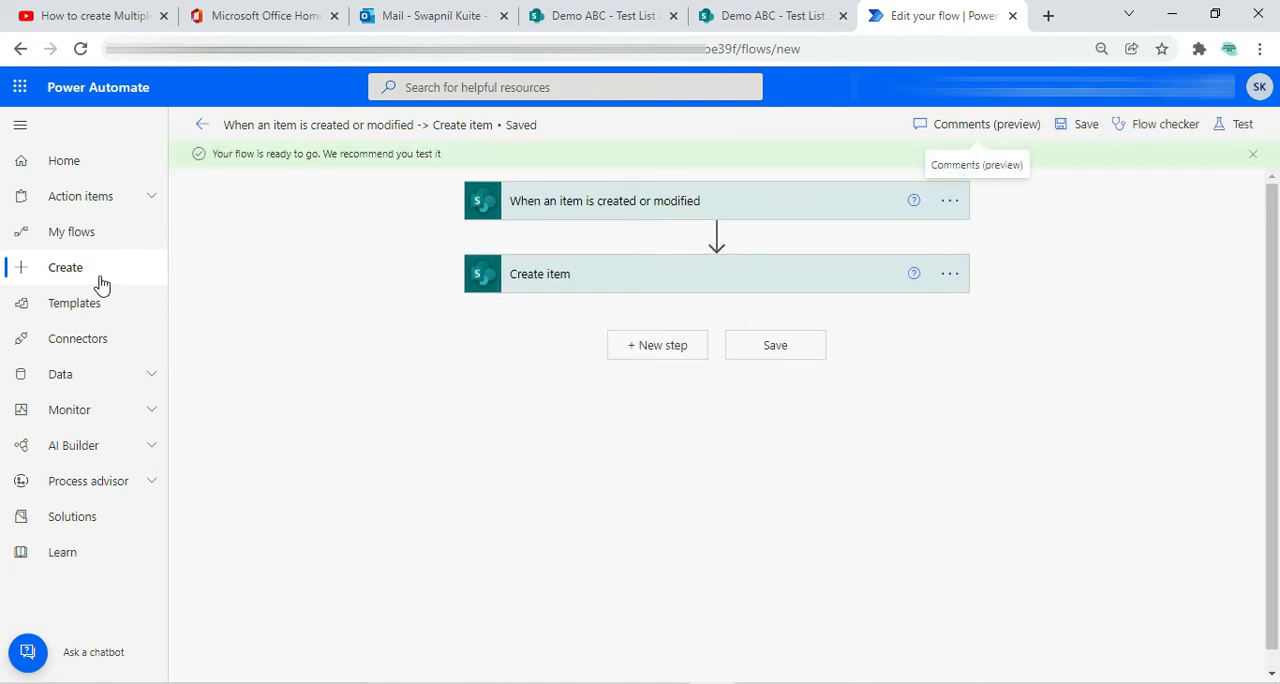
Rename the flow as "Send to test list 3 when item is chnage to yes"
click(320, 126)
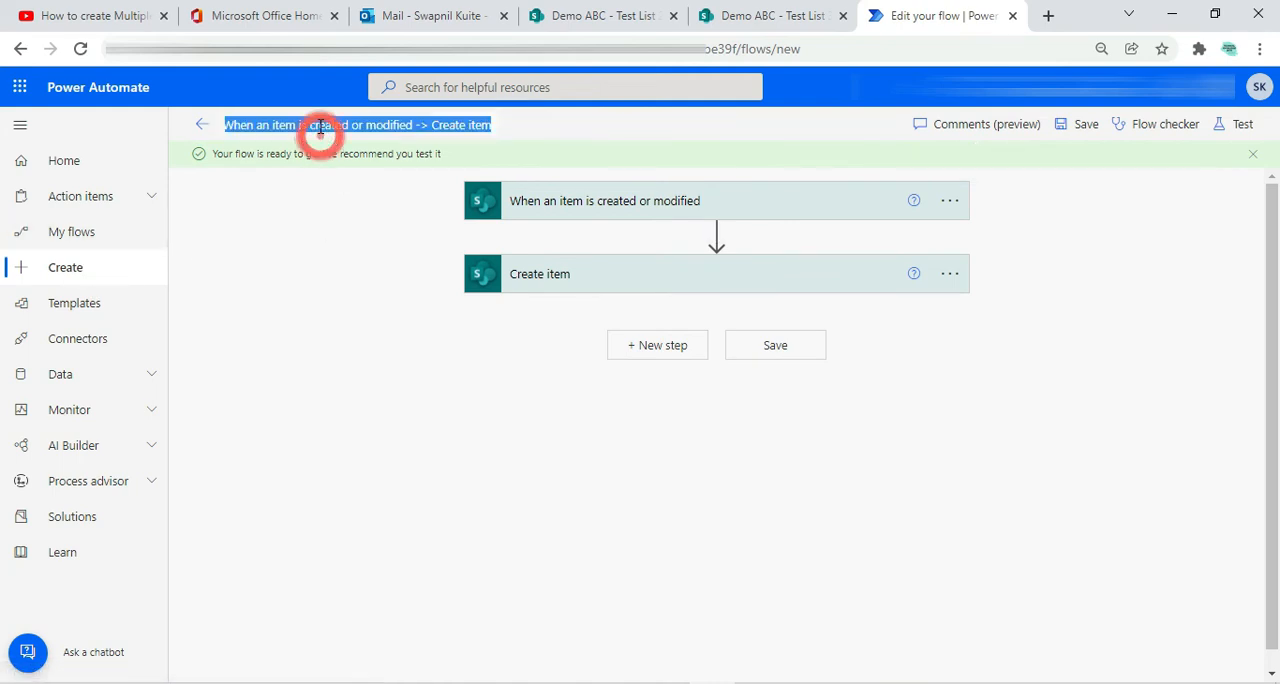
click(321, 126)
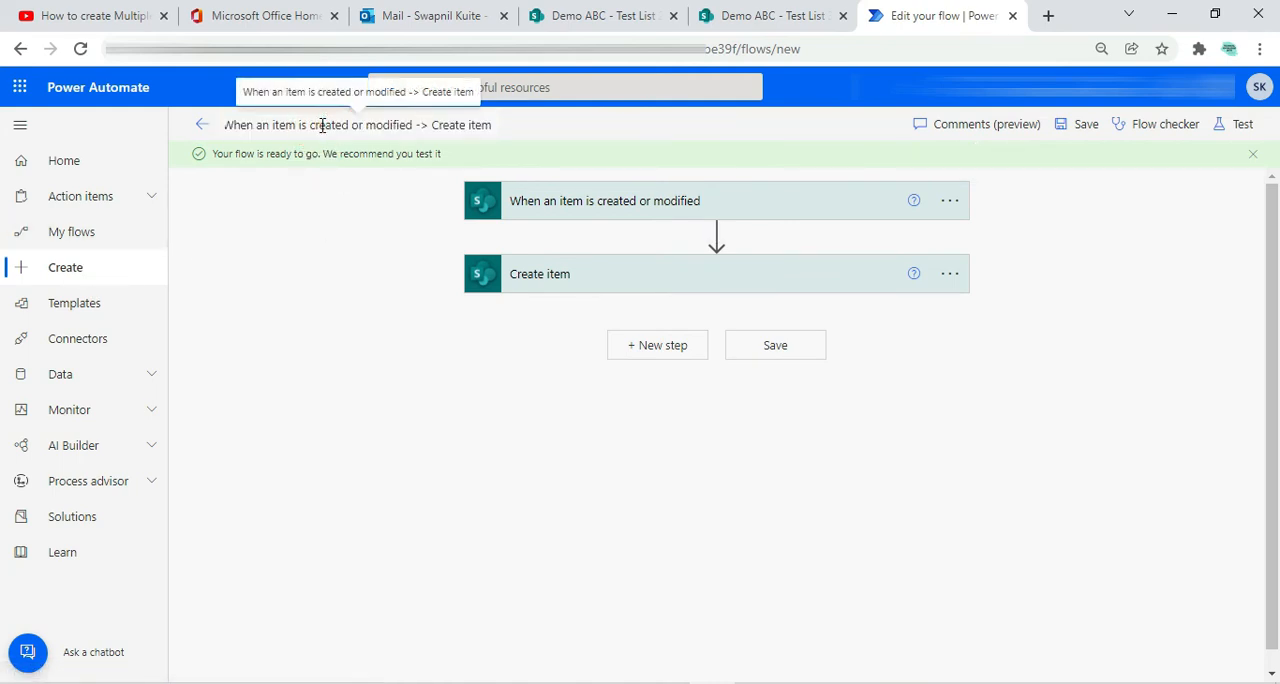
key(ctrl+a)
text(Send)
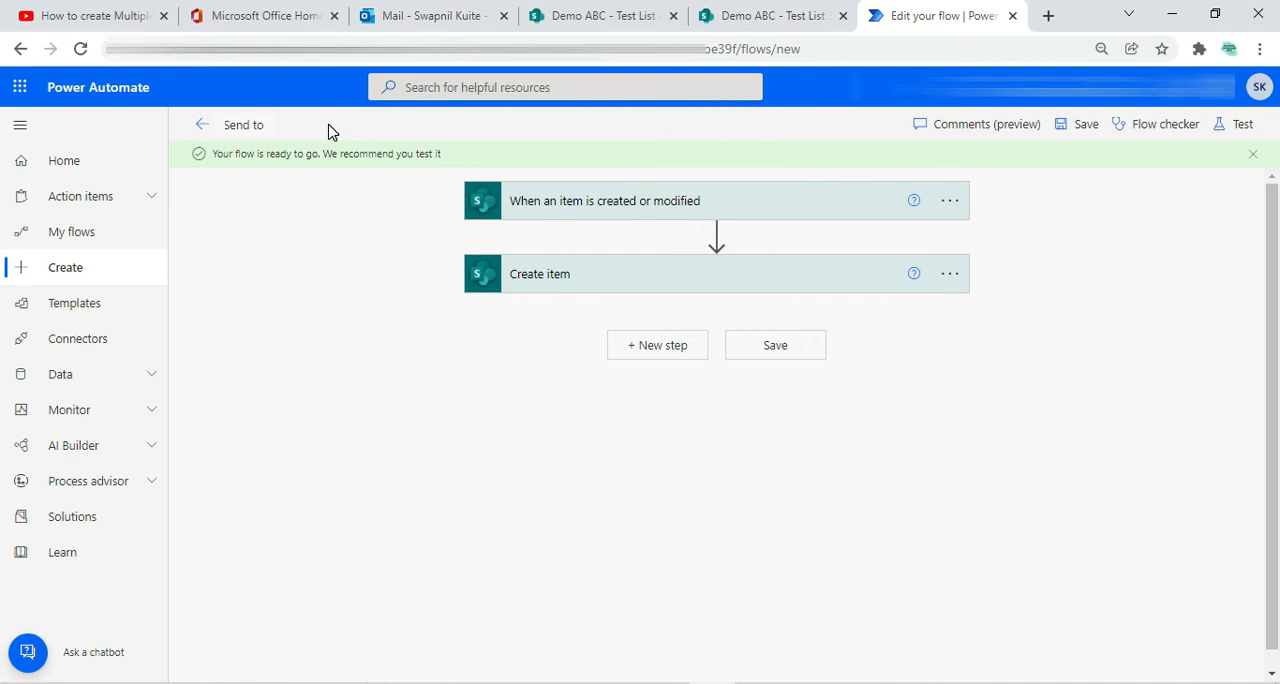
text( to test list 3 when i)
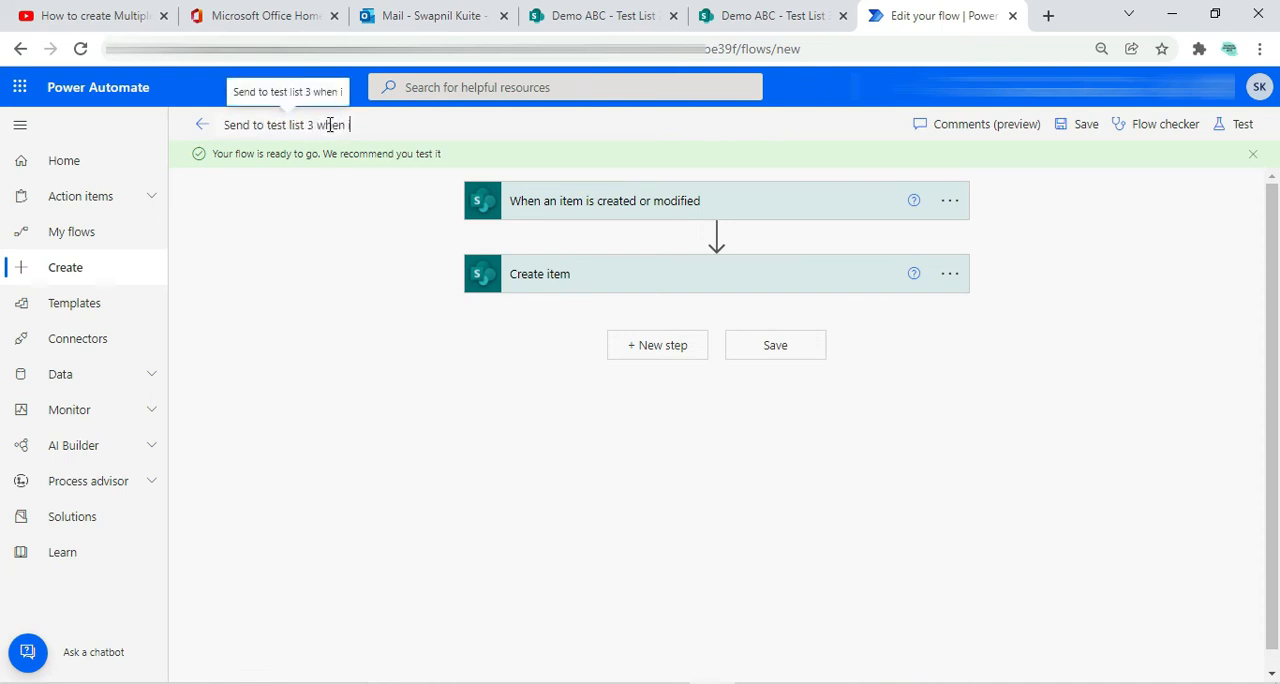
text(tem is)
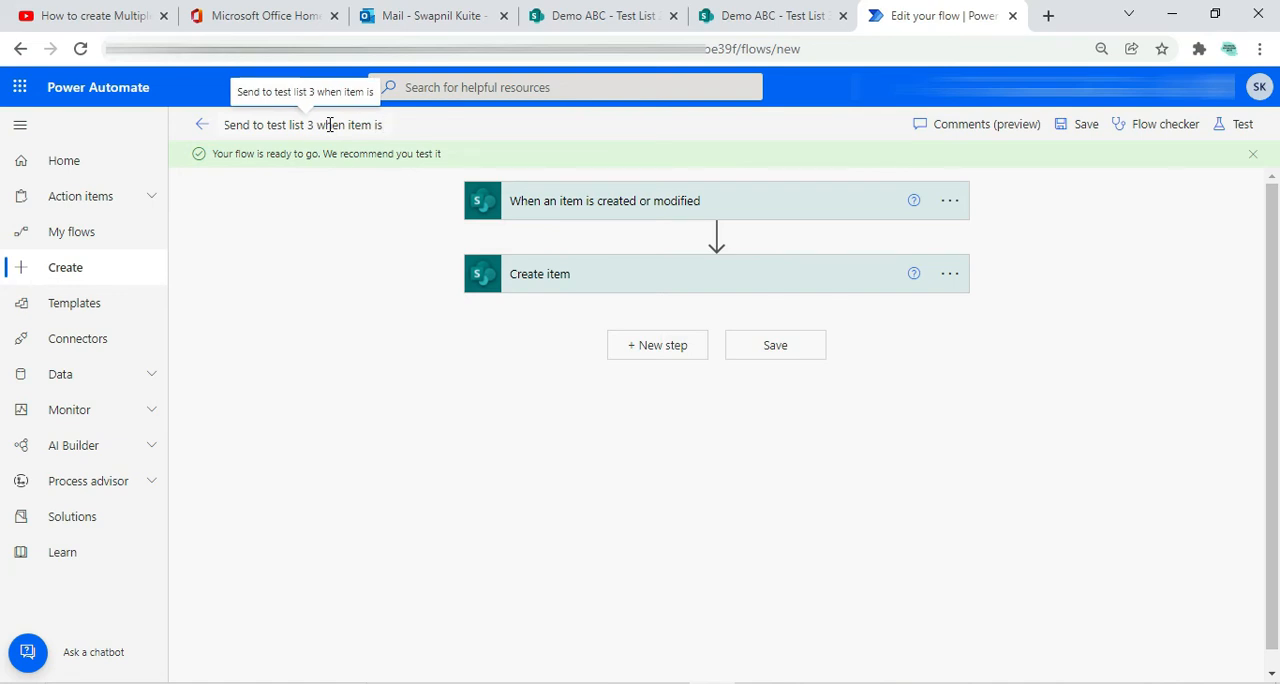
text( chnage to)
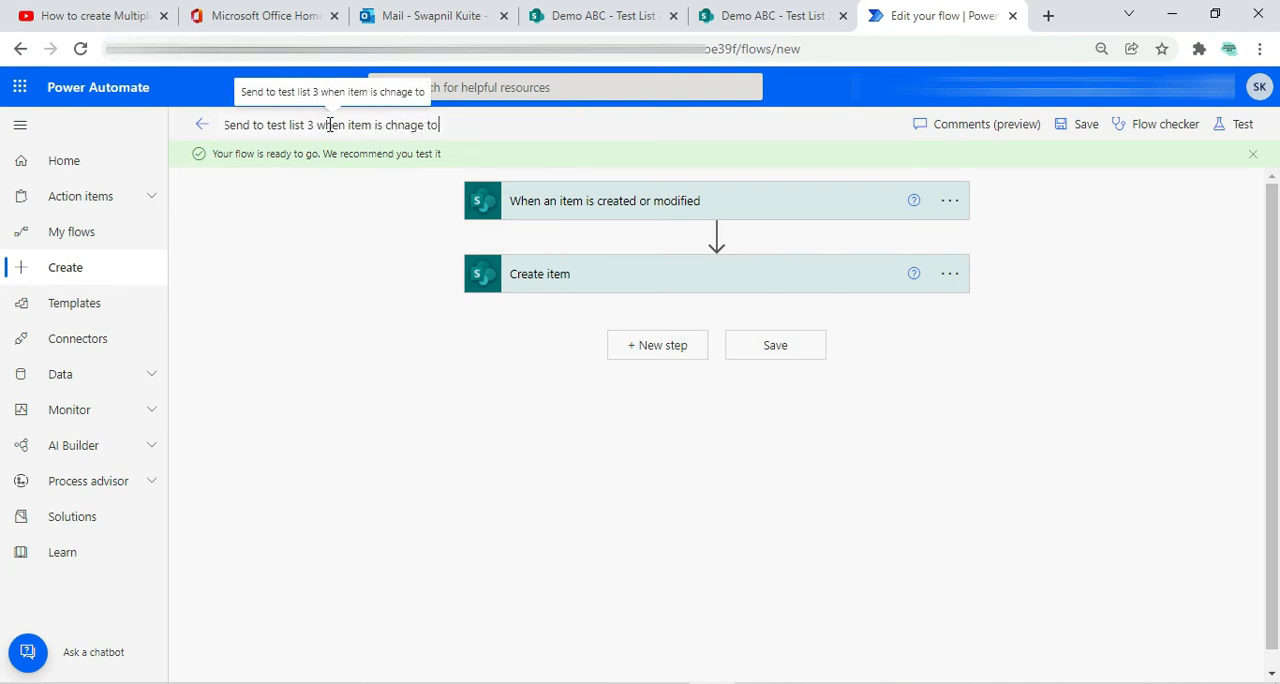
text( yues)
key(BackSpace)
key(BackSpace)
key(BackSpace)
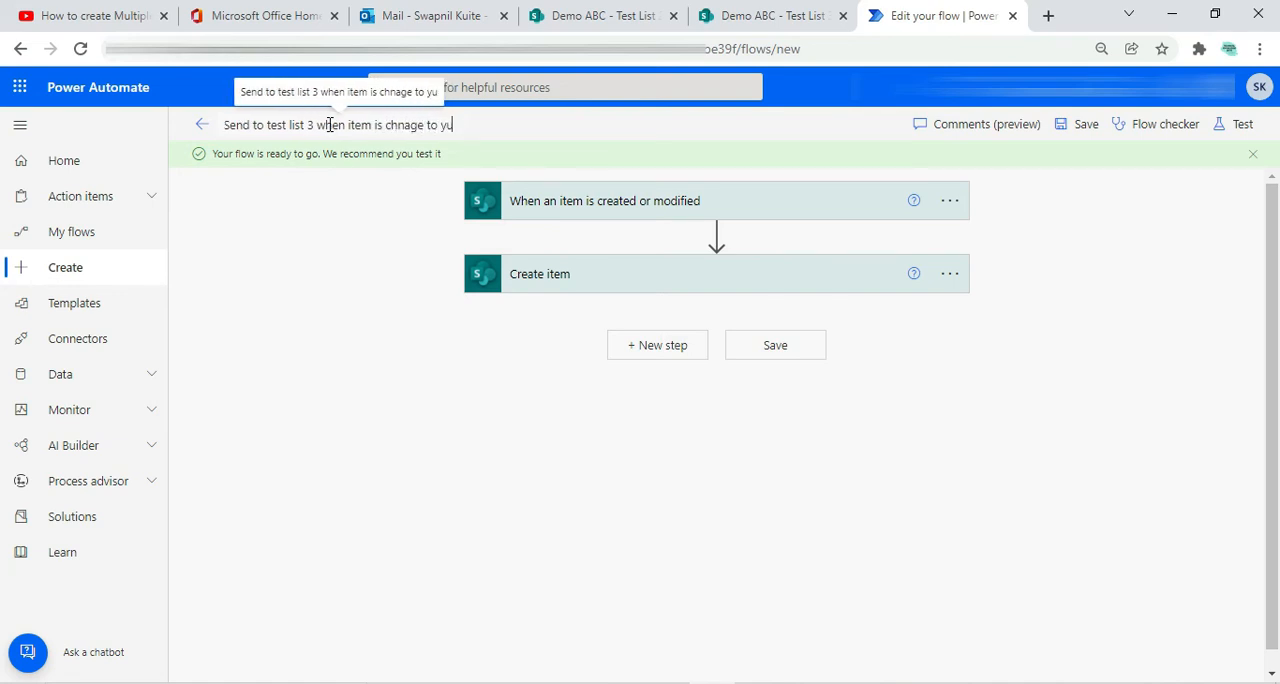
text(es)
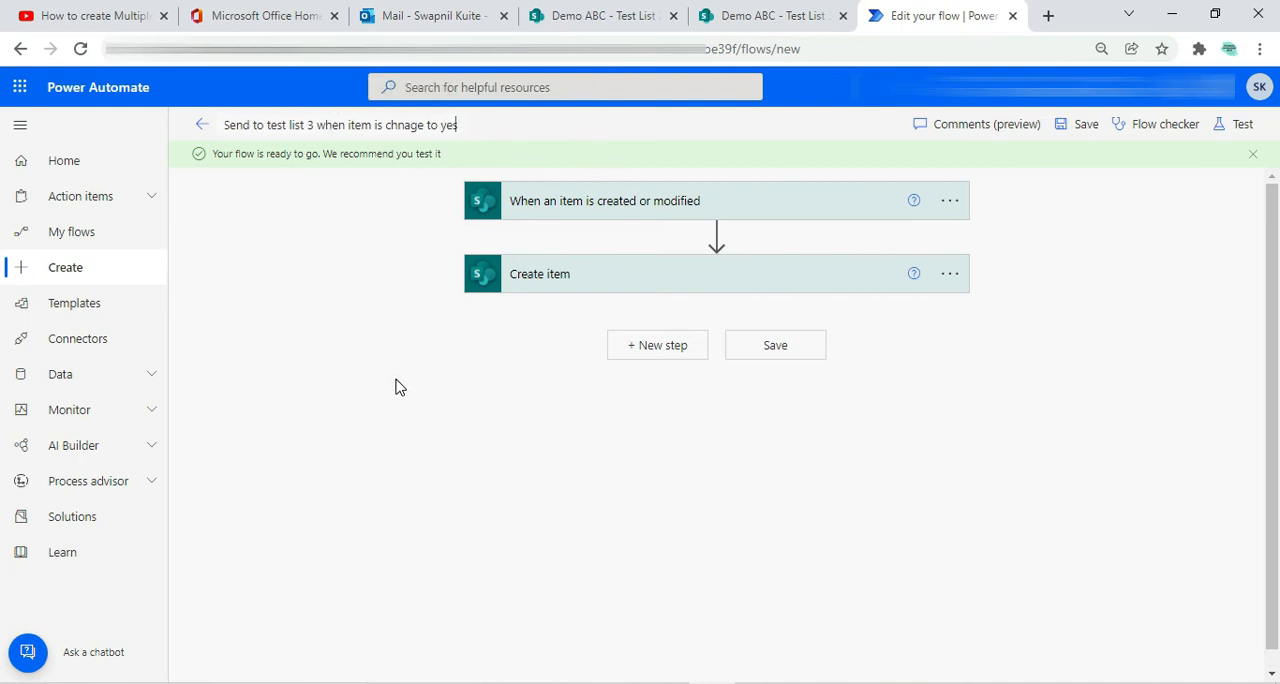
Save the renamed flow and go to the list of my flows
click(283, 419)
click(1090, 130)
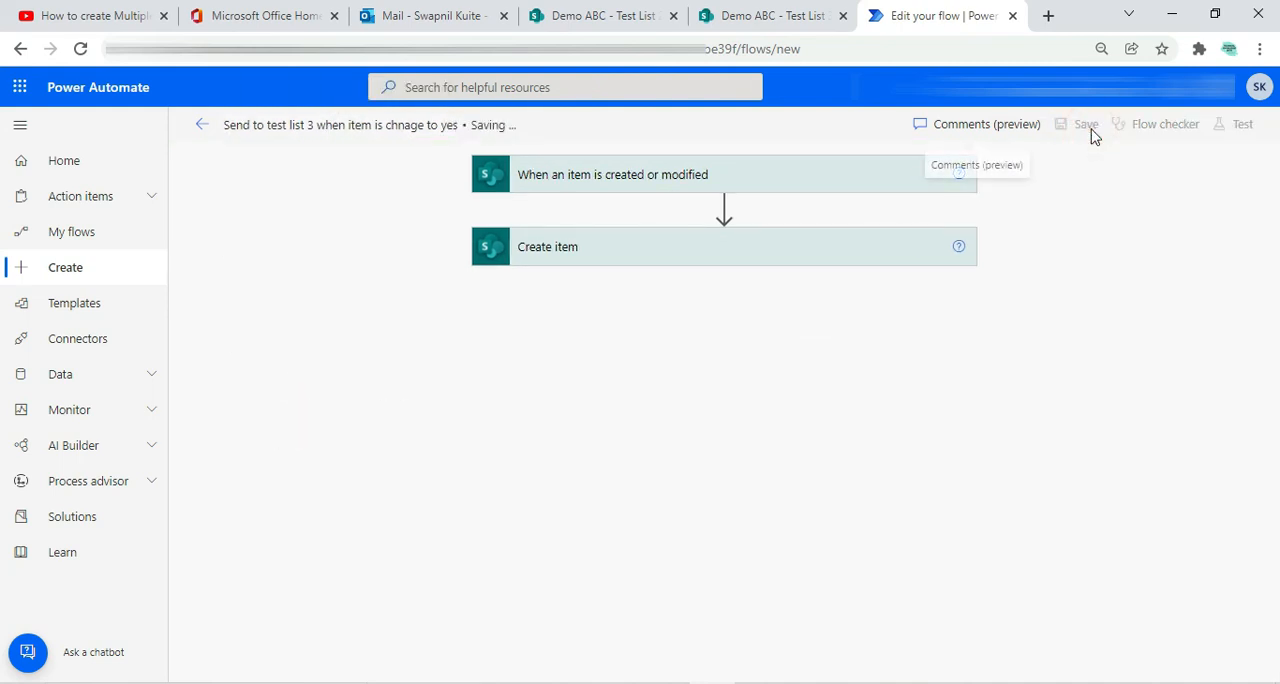
click(74, 235)
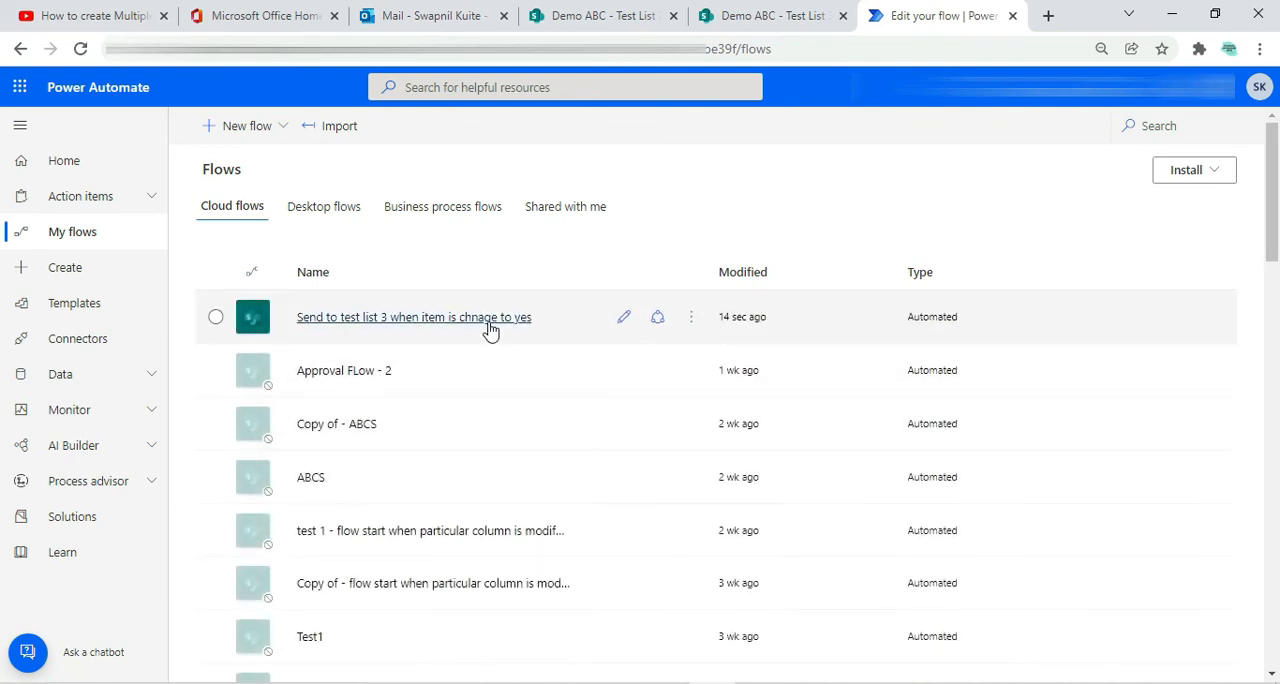
In Test List 2 on the Demo ABC site, set the Test 1234 item's is transfer value to Yes and save it
click(590, 15)
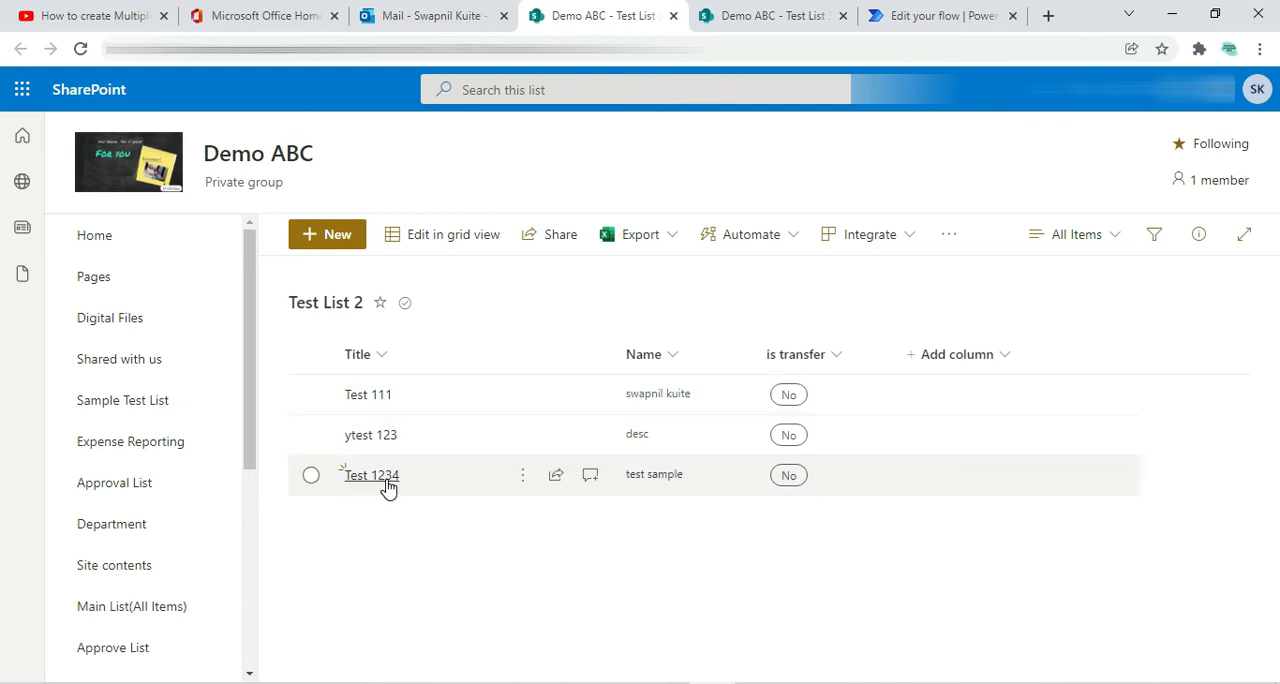
click(310, 477)
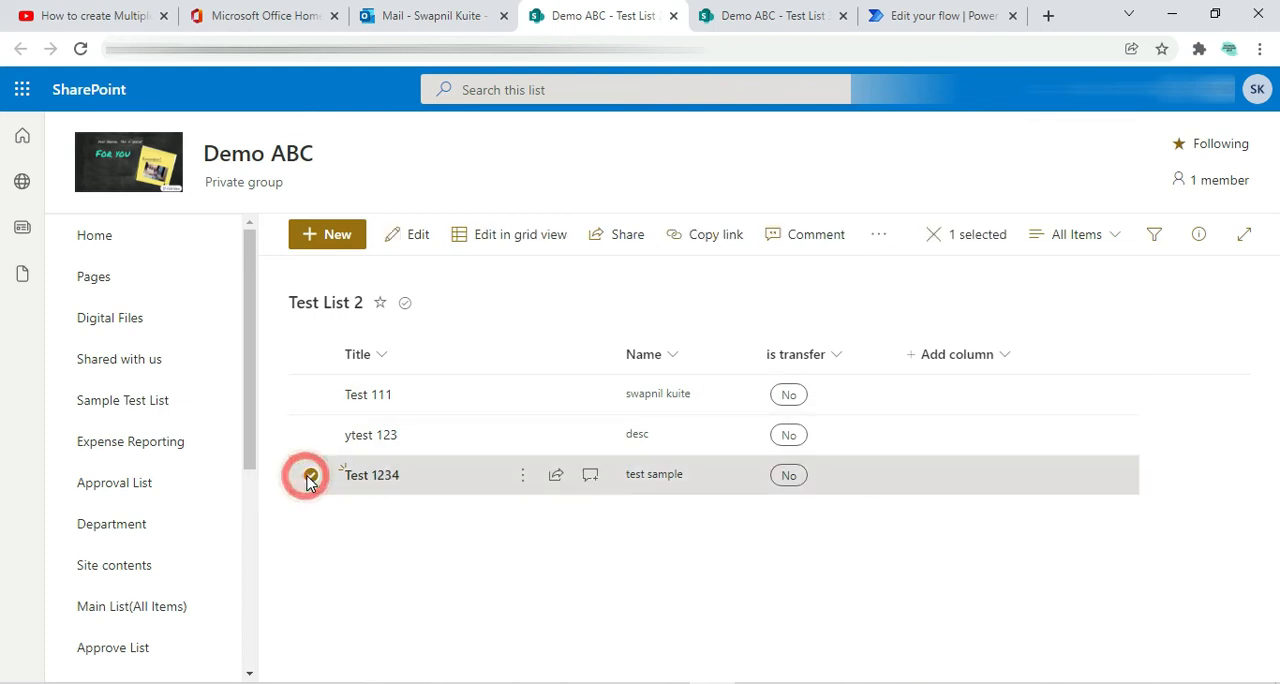
click(410, 236)
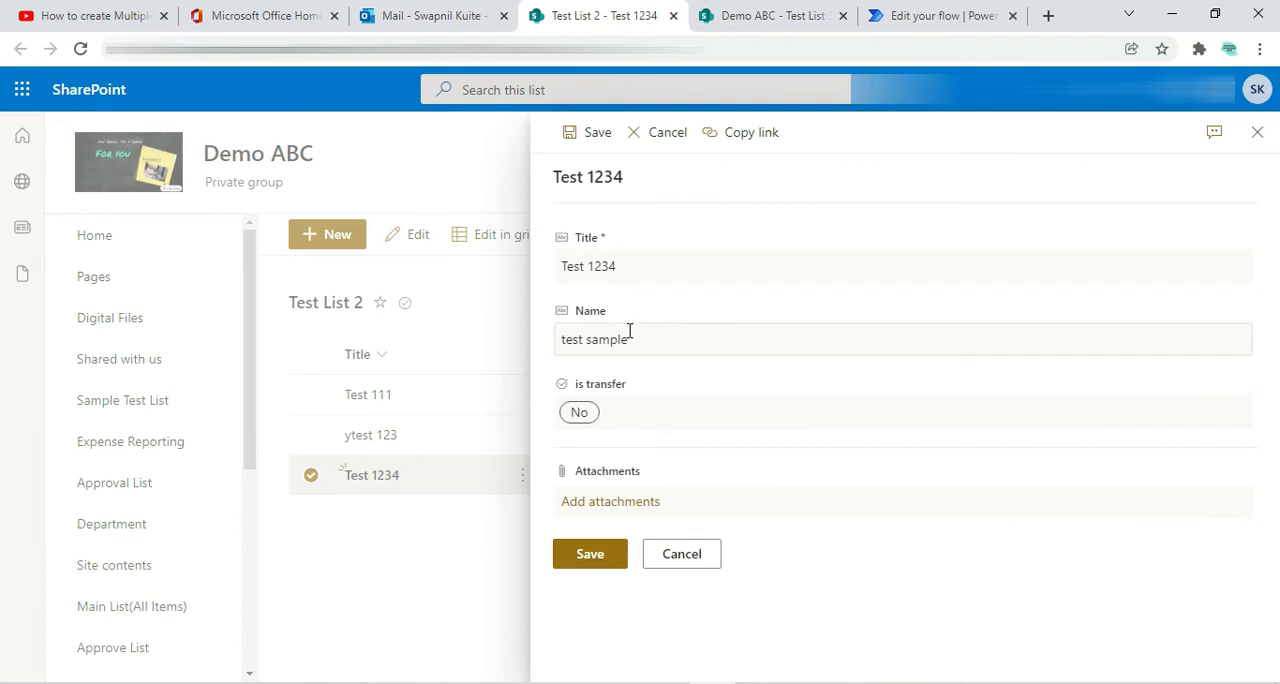
click(614, 417)
click(586, 503)
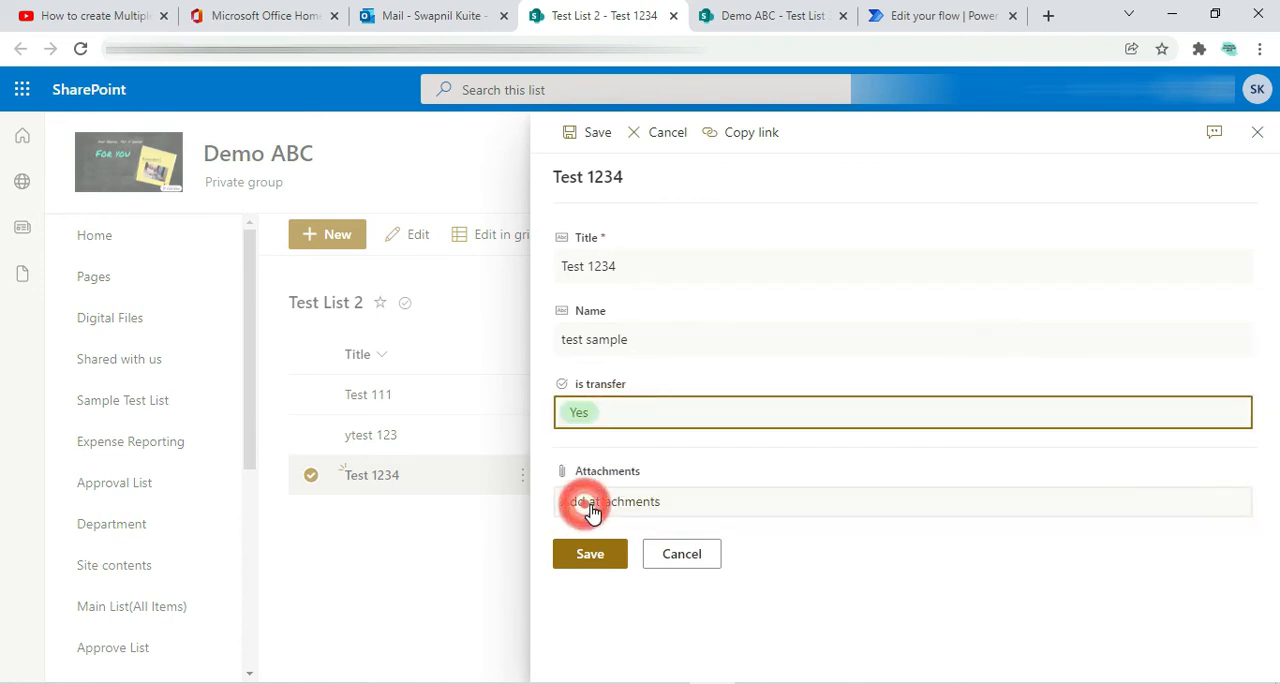
click(590, 556)
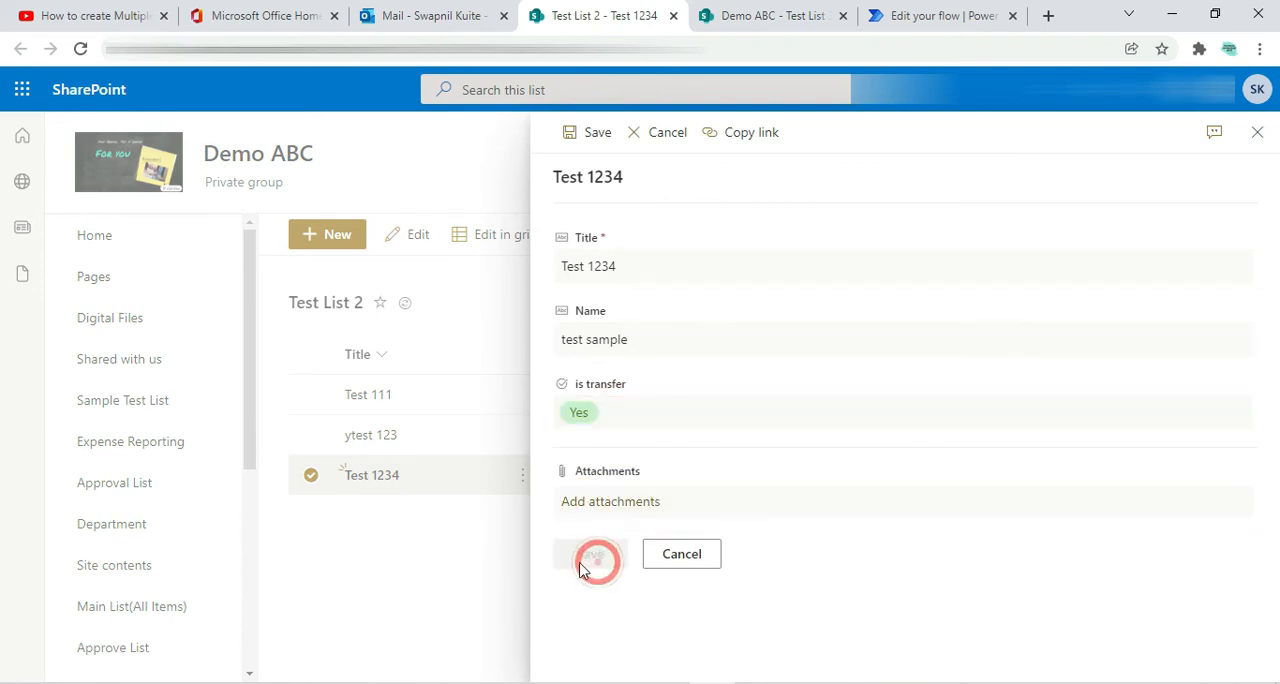
click(310, 475)
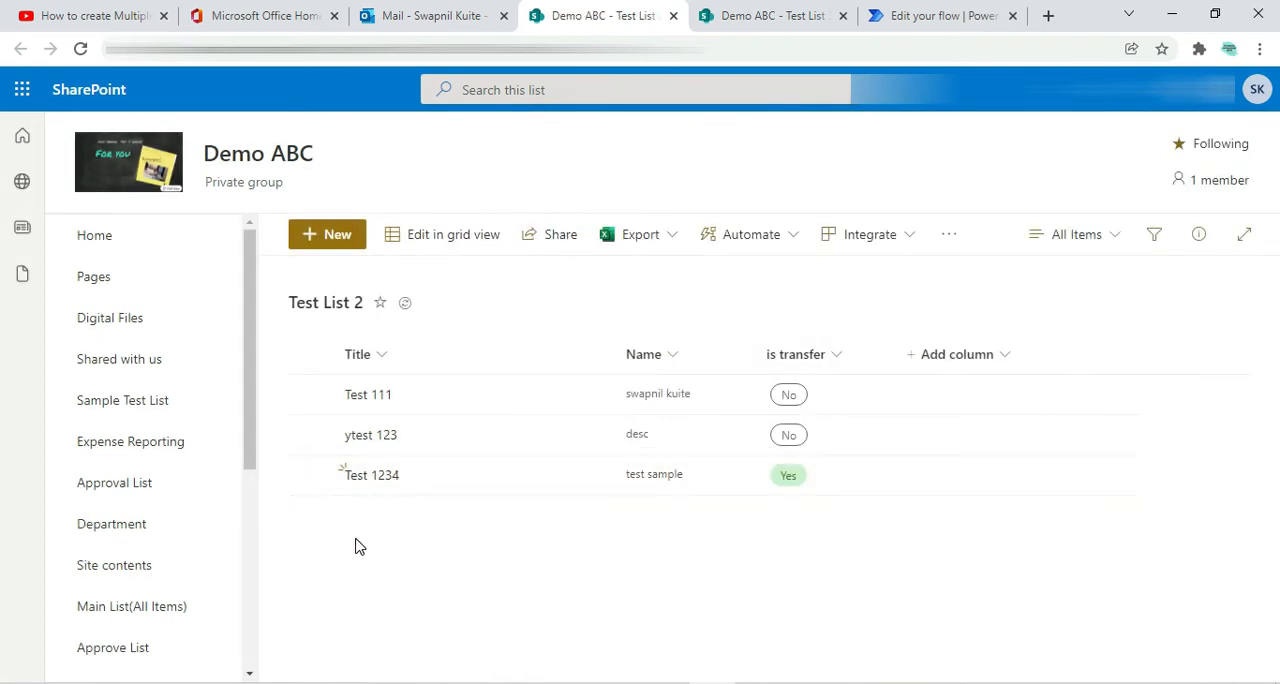
Check the mailbox, the flow and both lists for the transfer, and reload Test List 3
click(785, 16)
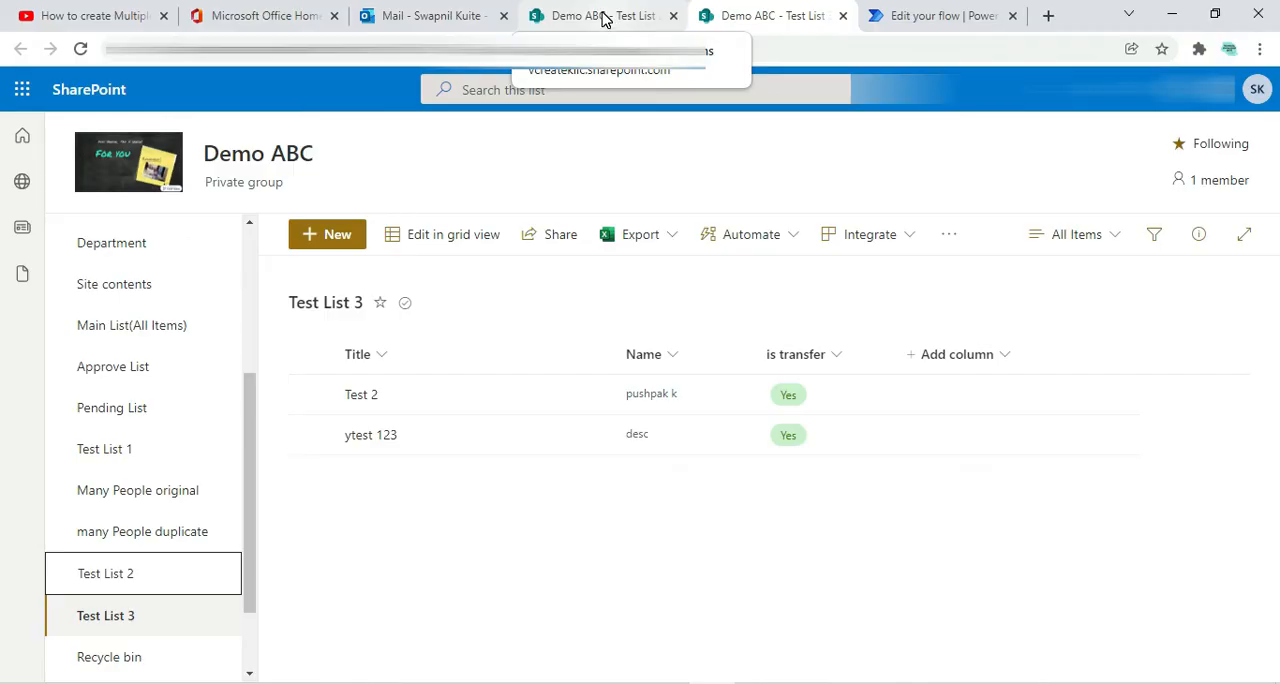
click(432, 16)
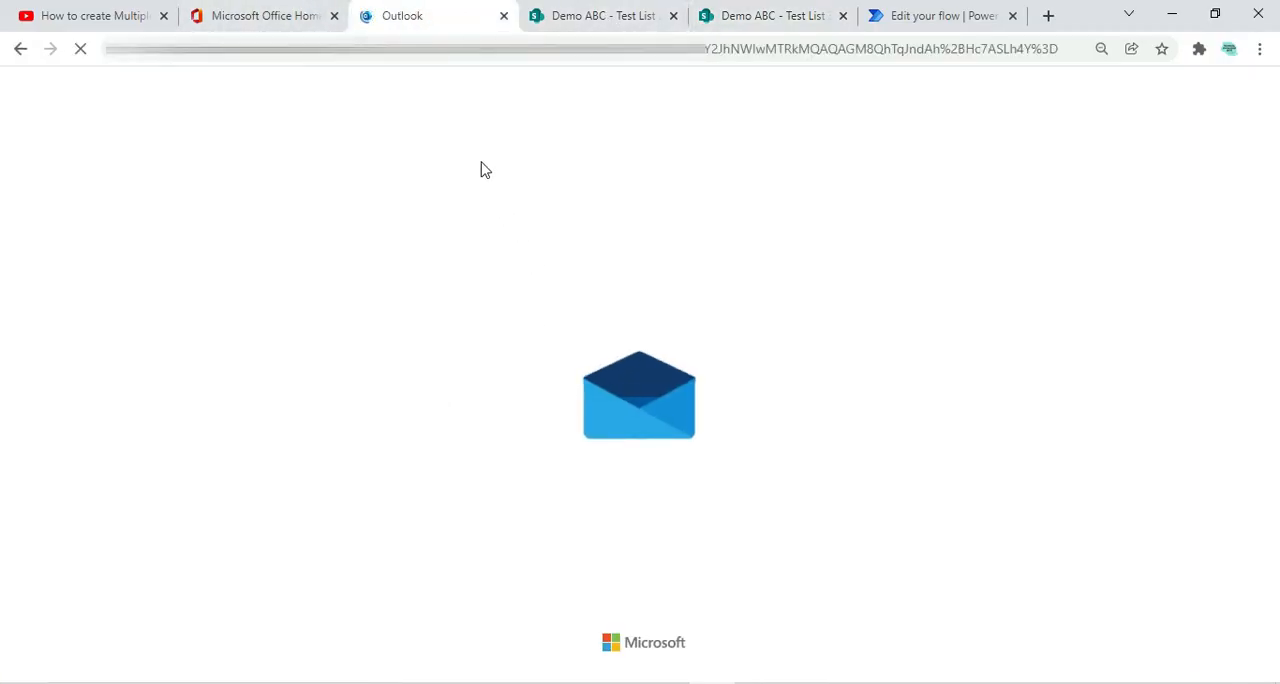
click(580, 18)
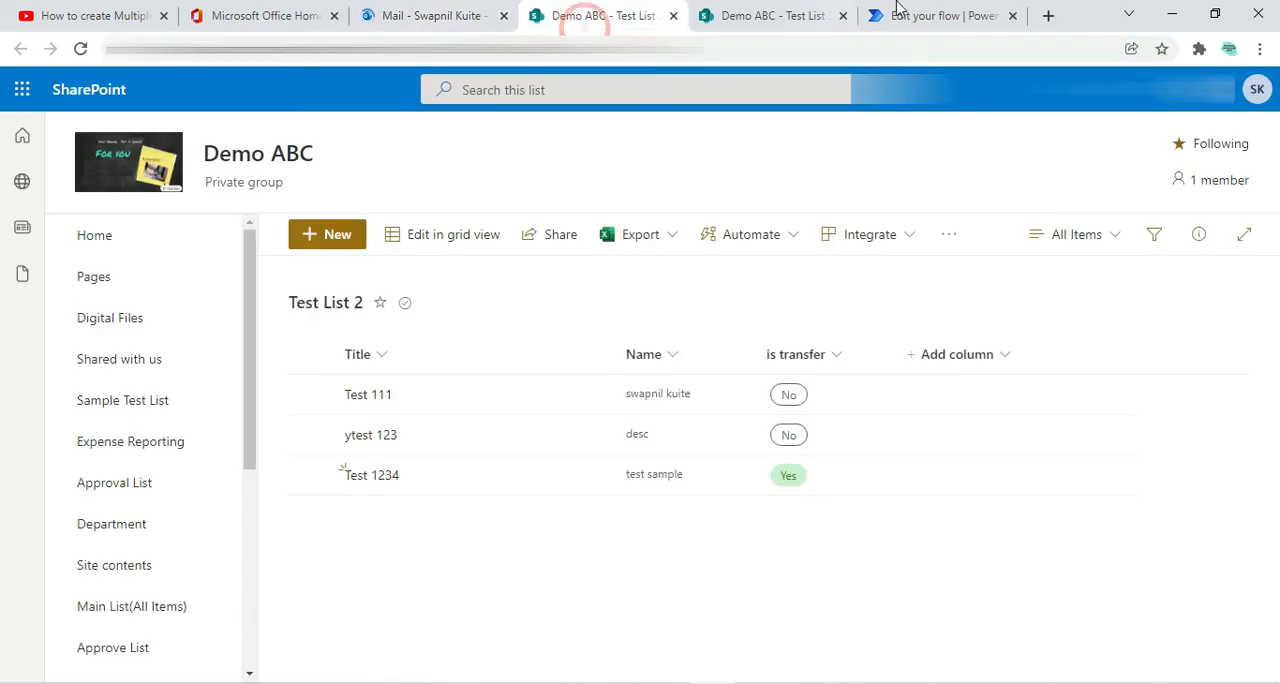
click(912, 18)
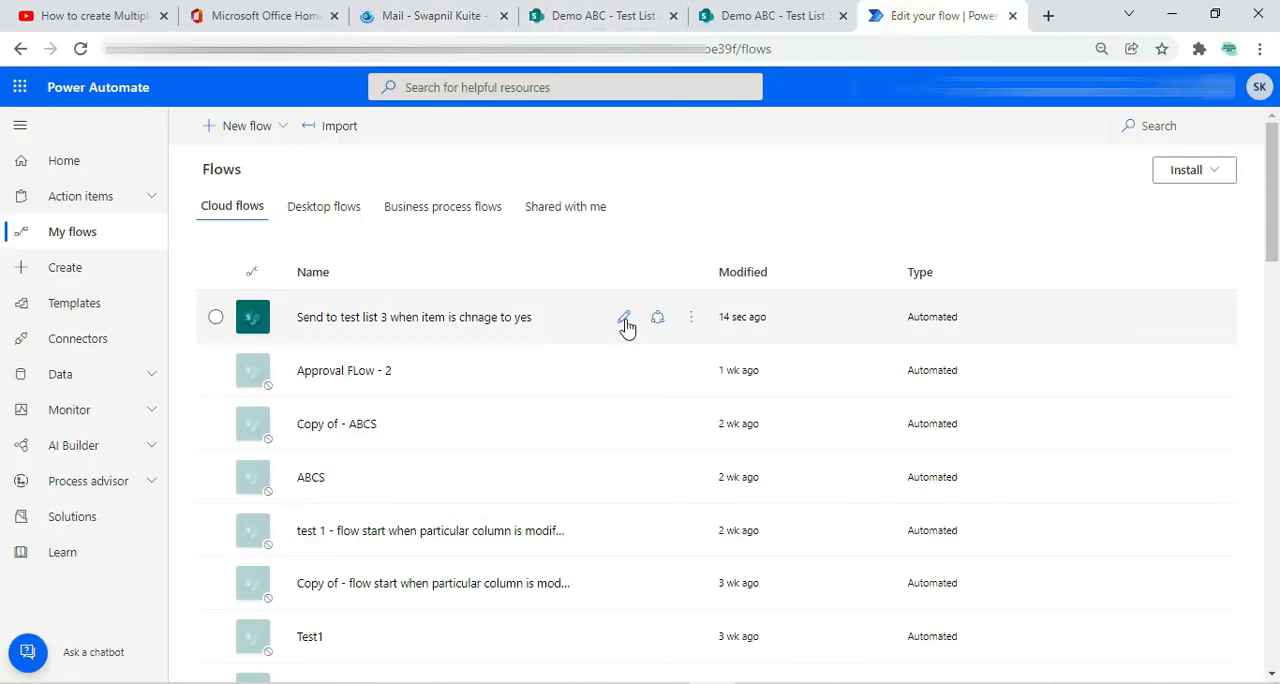
click(624, 318)
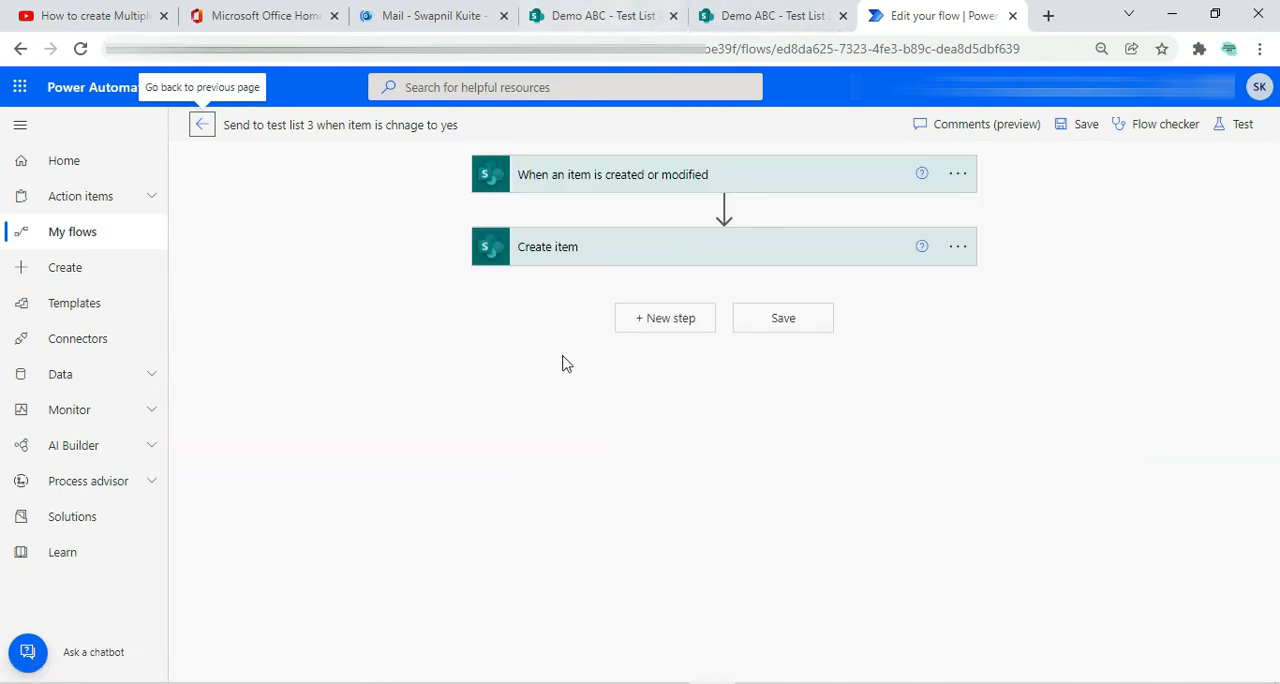
click(608, 20)
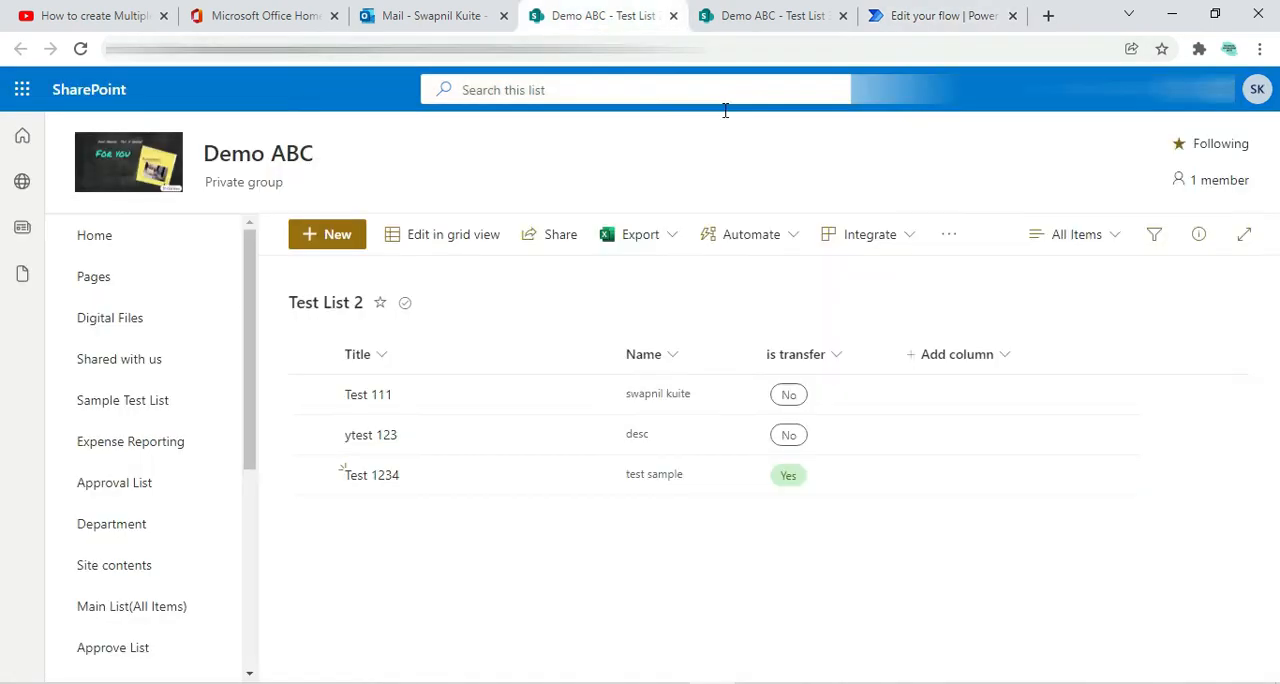
click(743, 18)
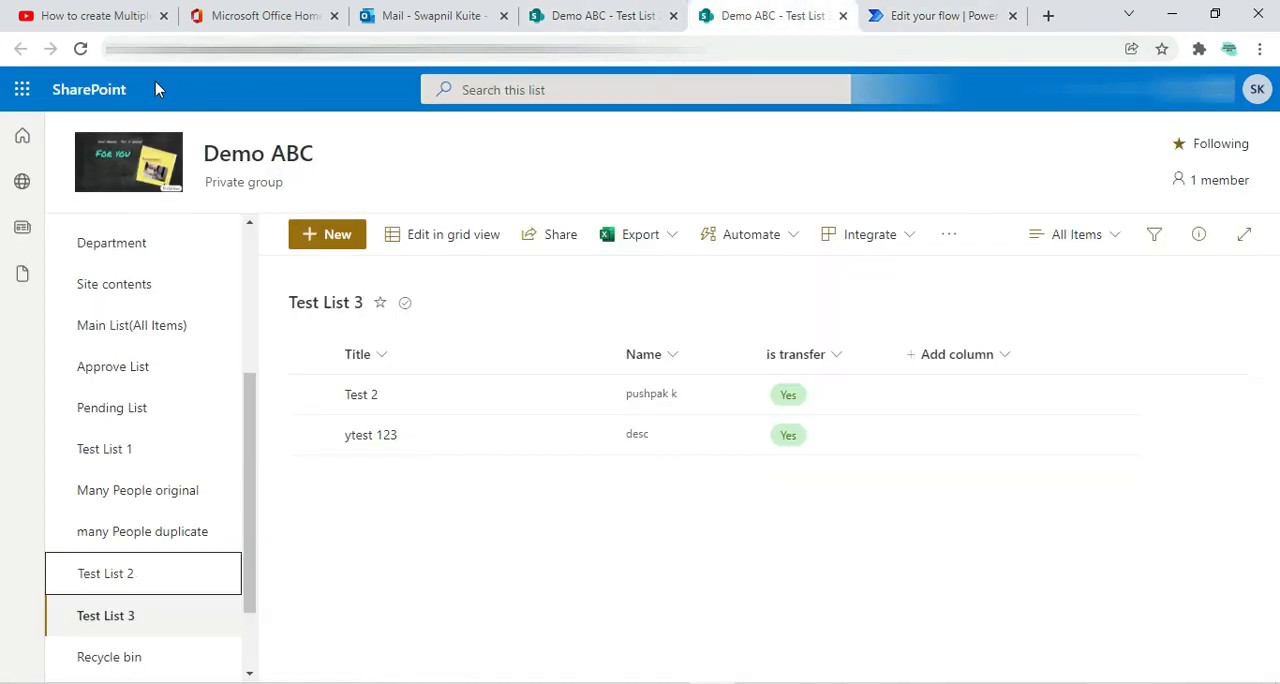
click(83, 50)
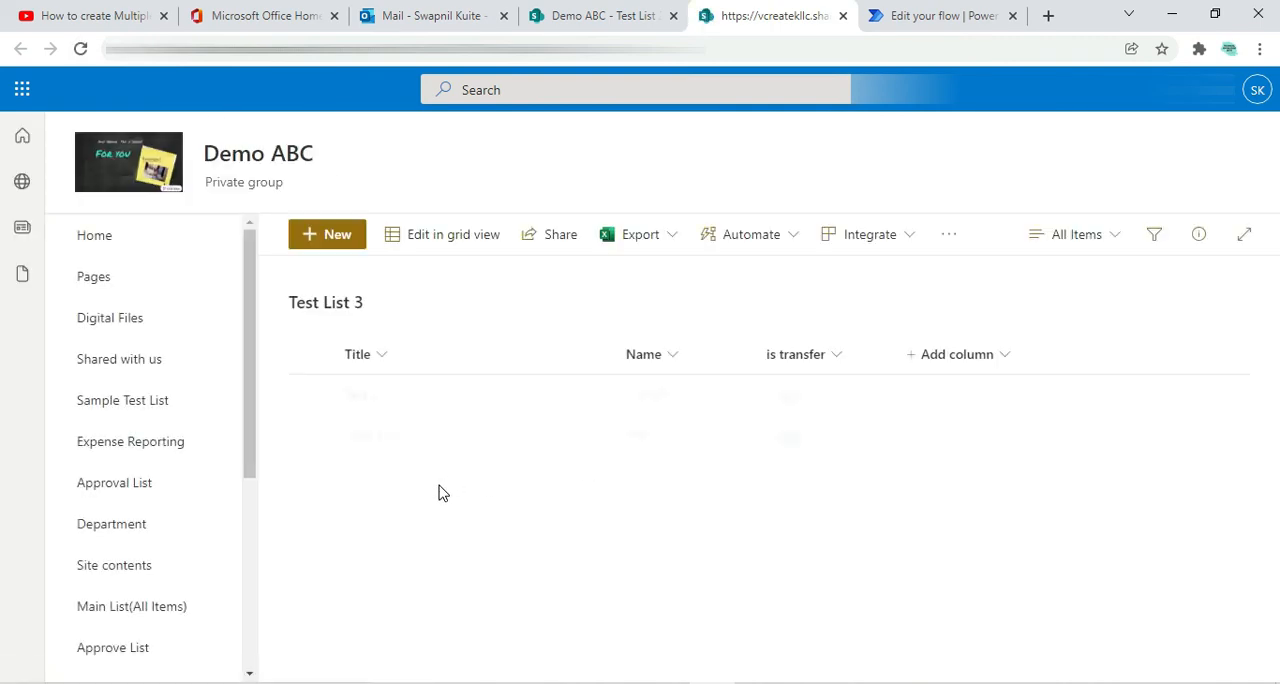
View the run history of the flow "Send to test list 3 when item is chnage to yes" in Power Automate
click(952, 12)
click(92, 236)
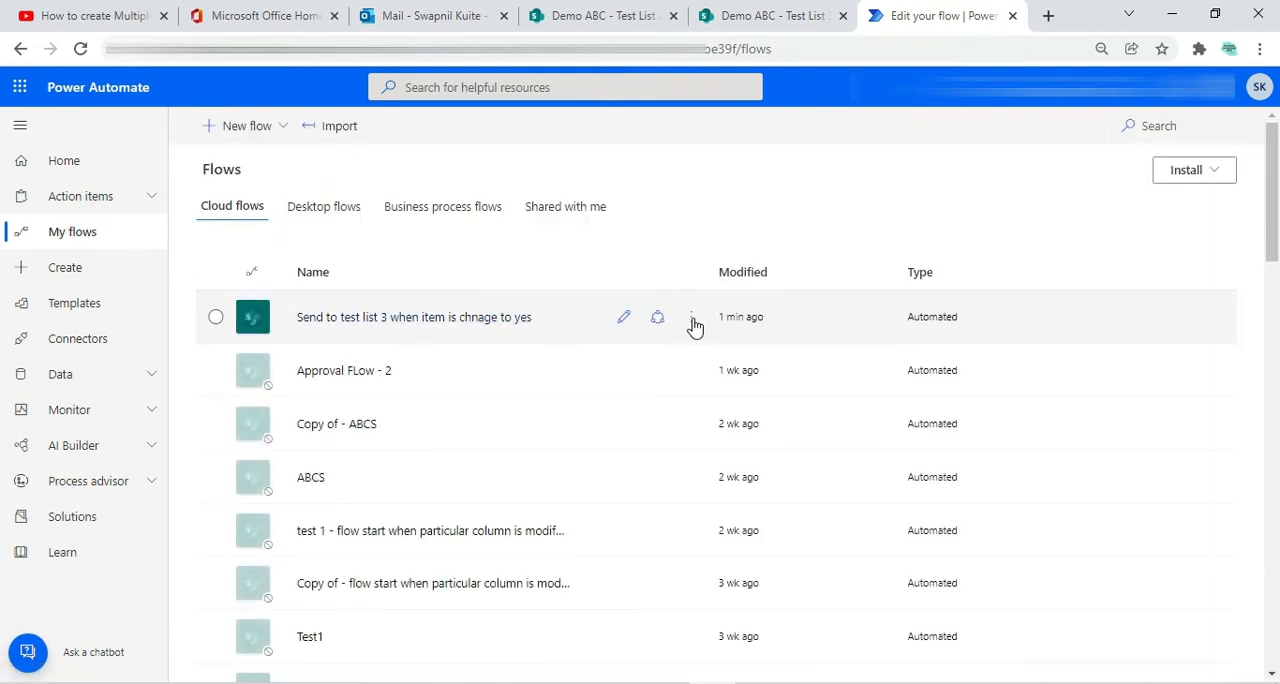
click(693, 320)
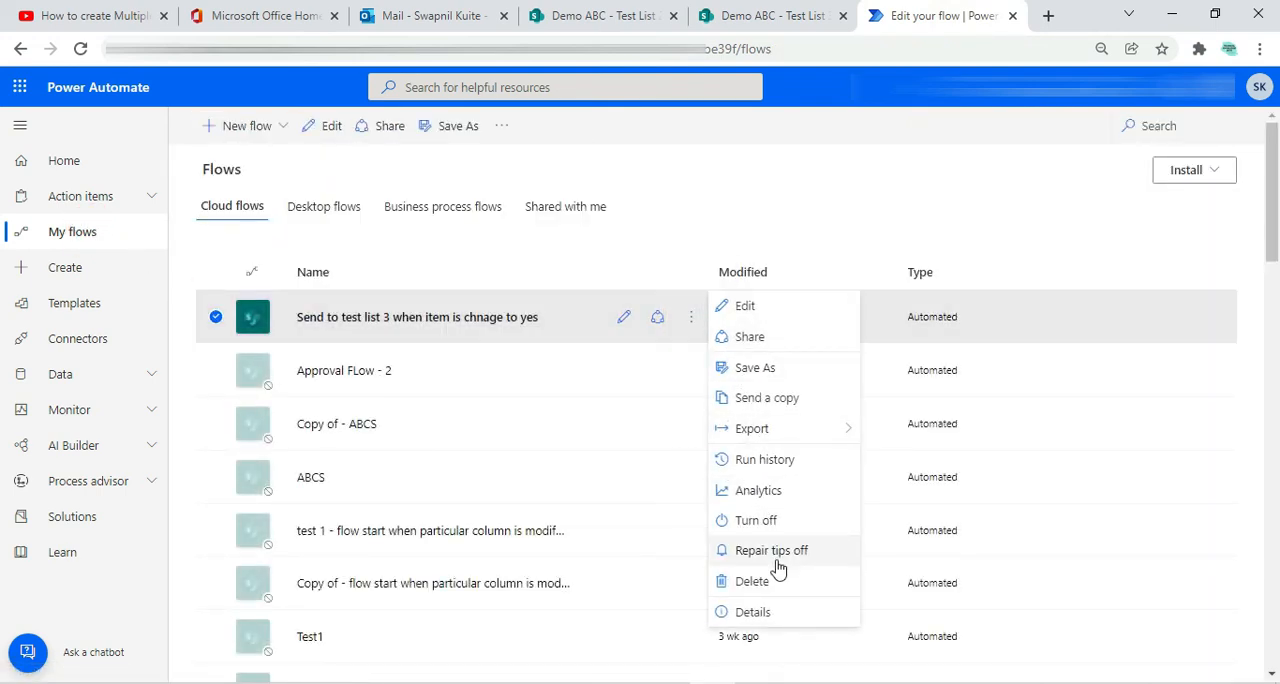
click(762, 463)
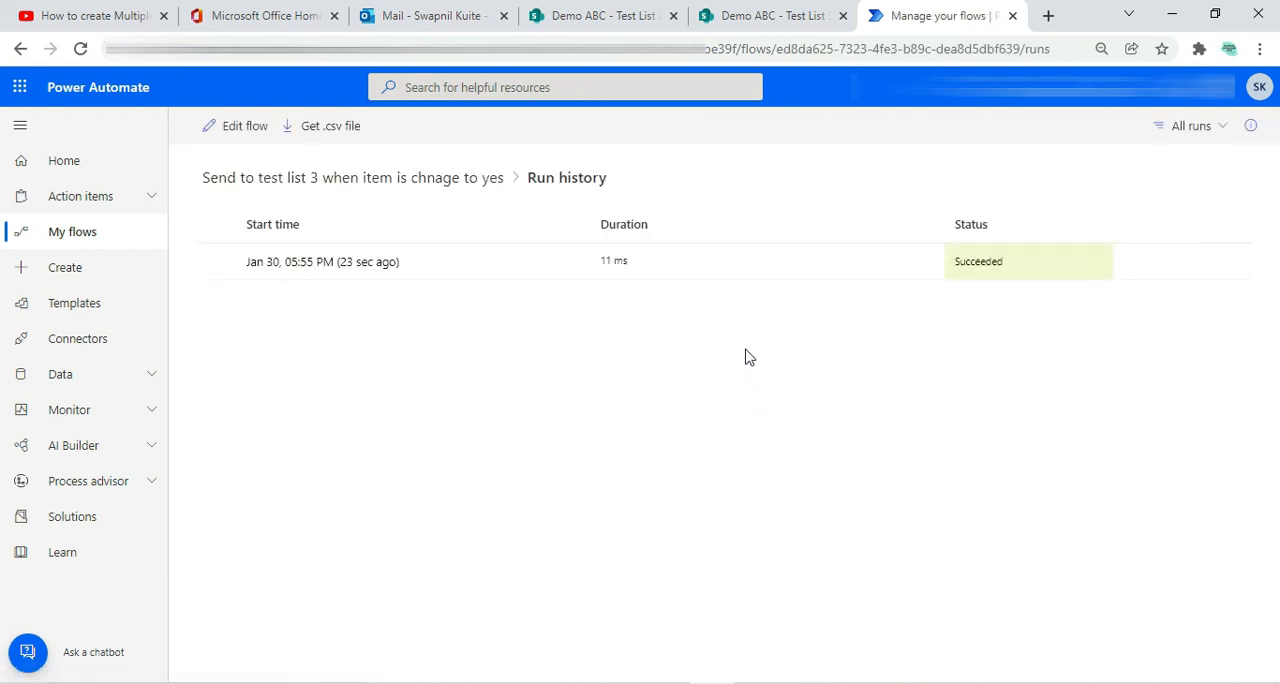
Reload Test List 3 and check its items against the flow's run history
click(740, 20)
click(80, 47)
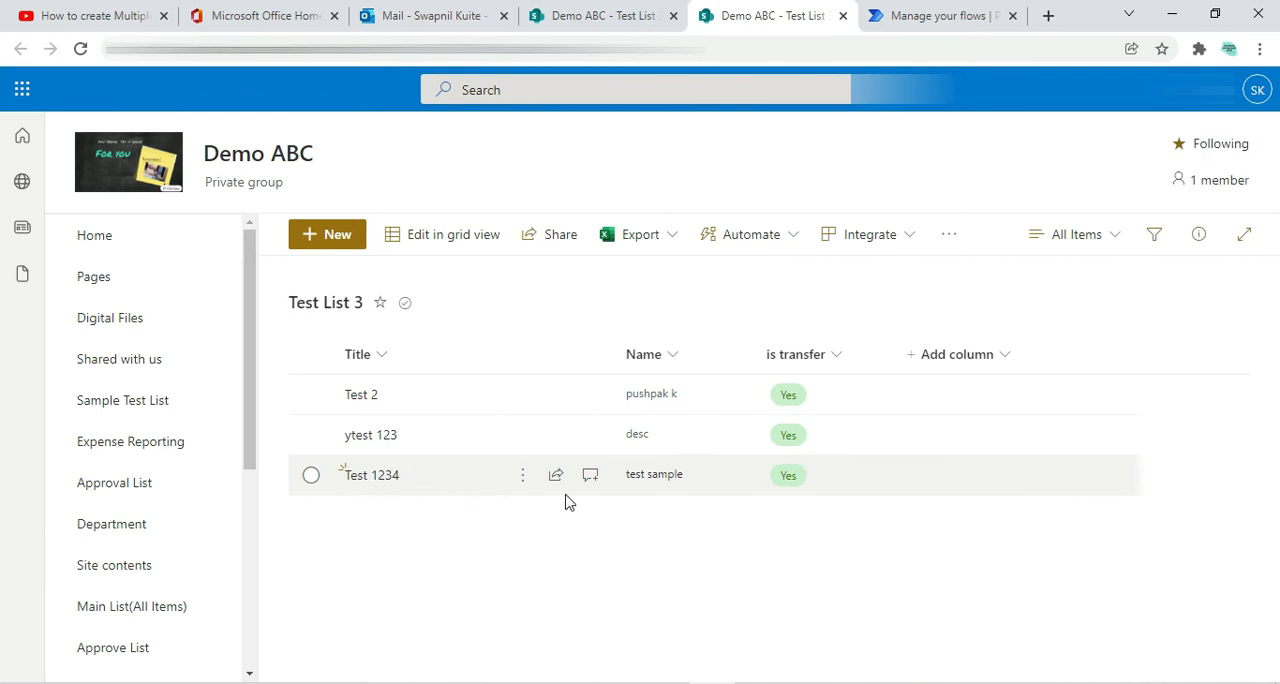
click(895, 15)
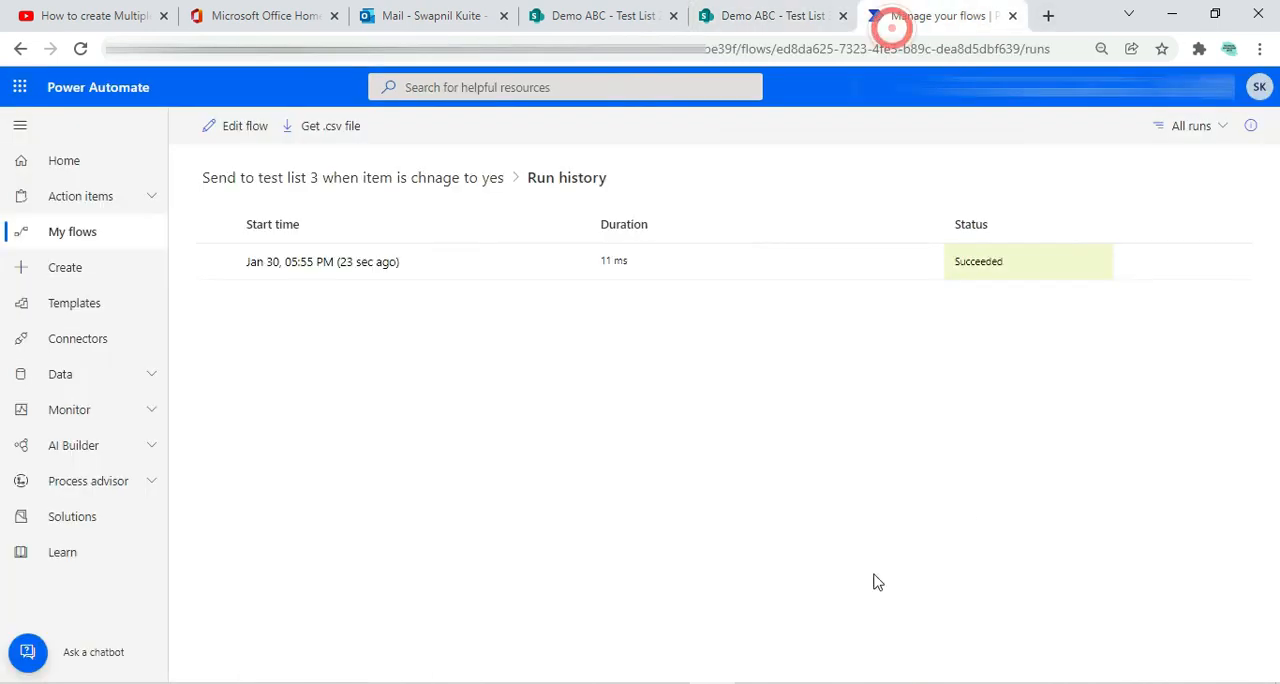
click(762, 12)
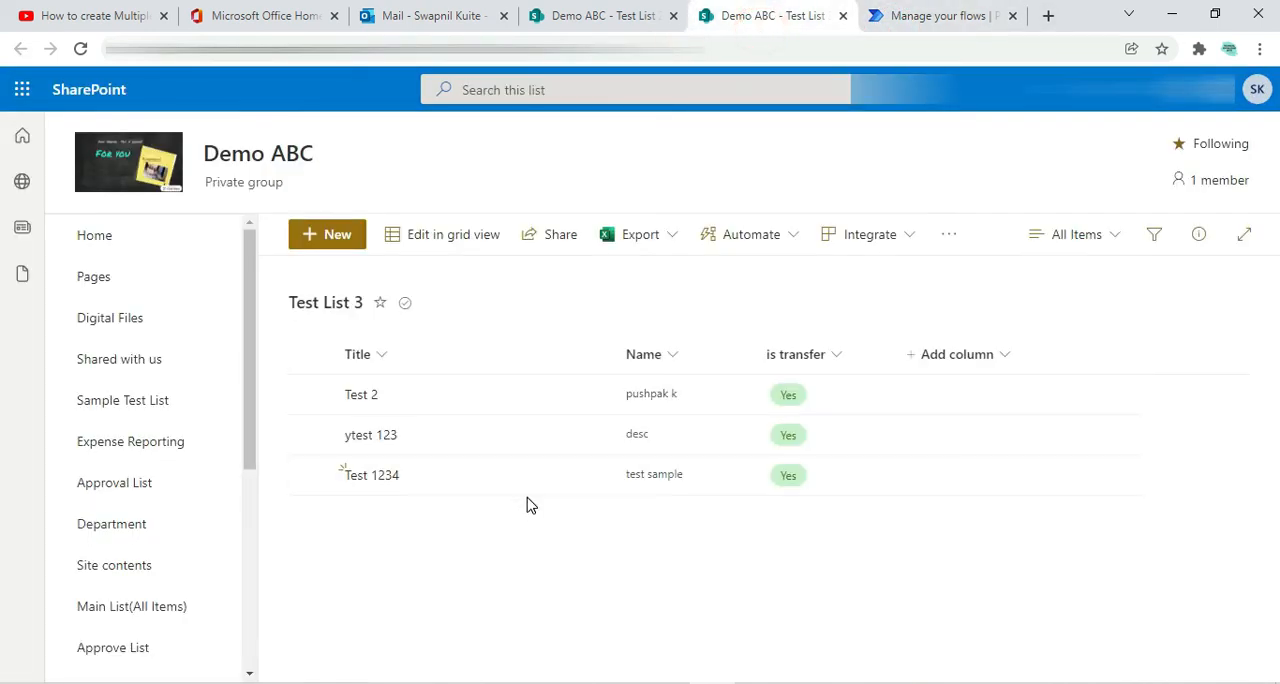
Reopen the flow "Send to test list 3 when item is chnage to yes" for editing from my flows
click(890, 17)
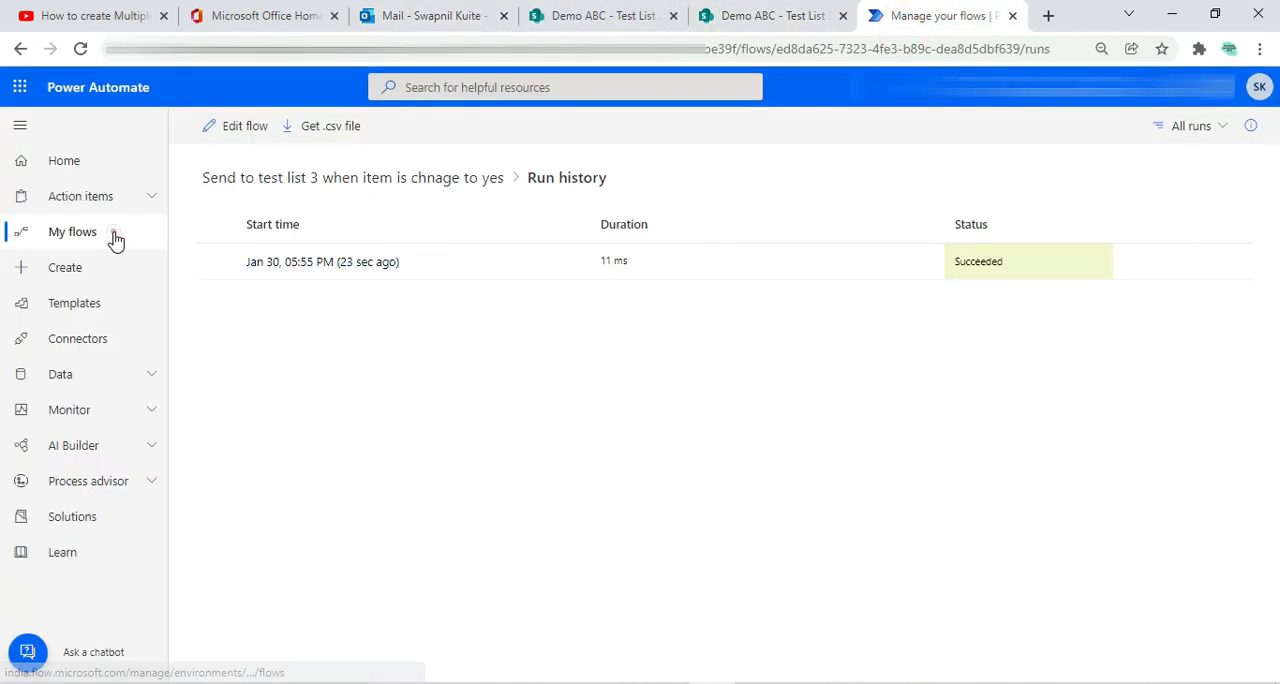
click(112, 237)
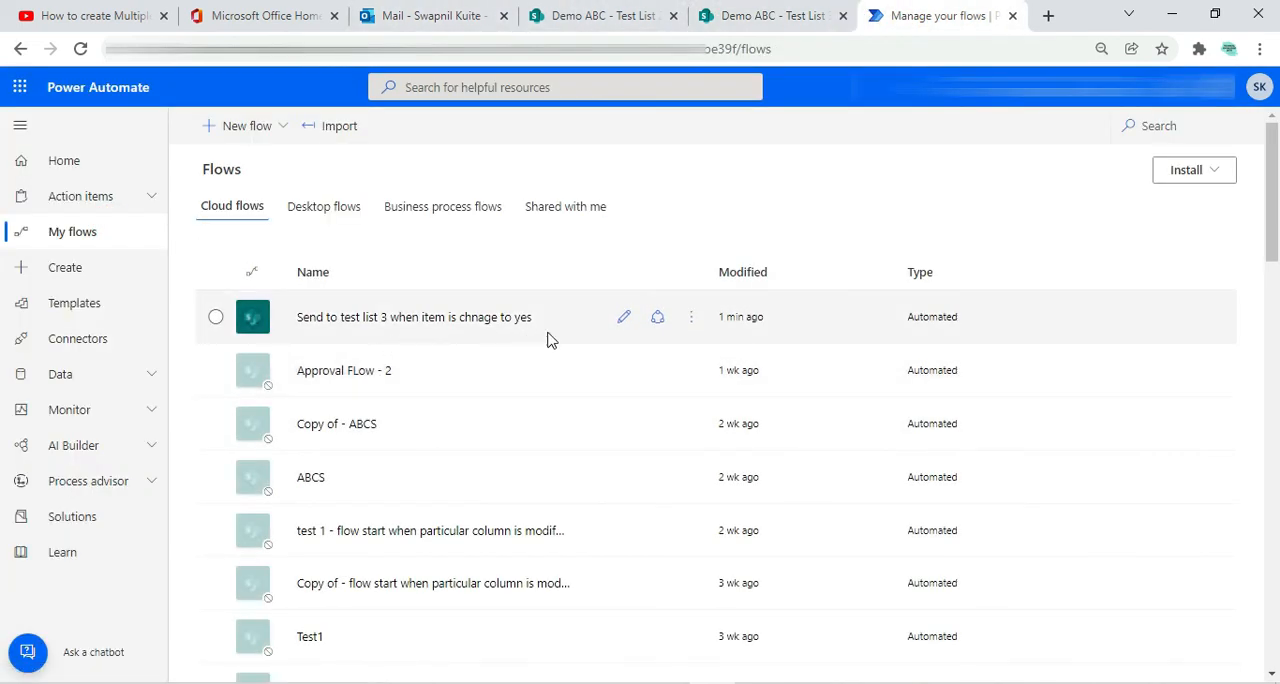
click(622, 317)
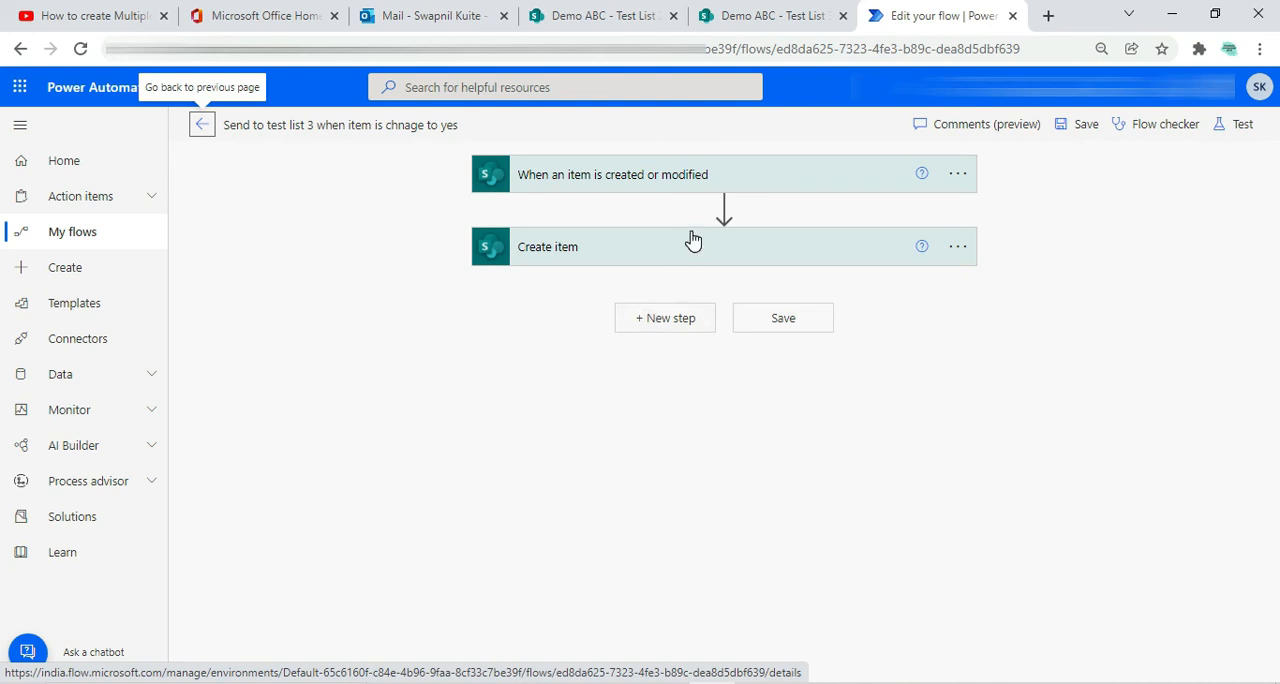
Add a Send an email (V2) action after the Create item action
click(671, 330)
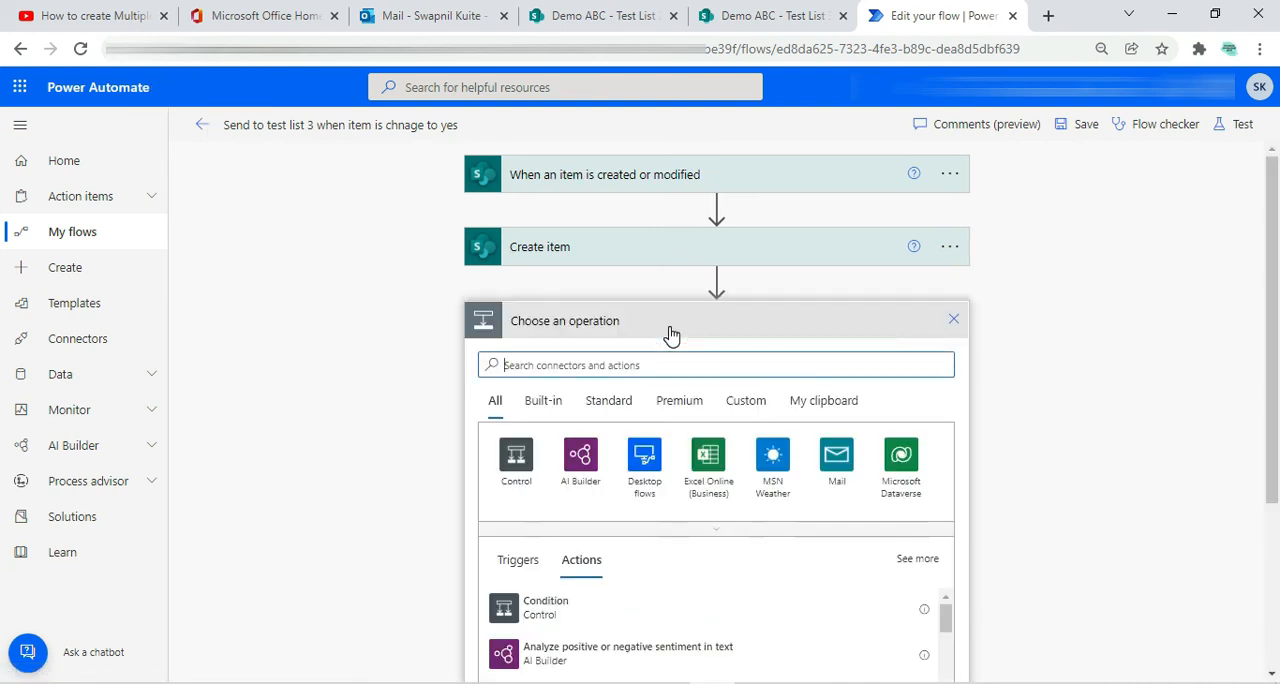
click(561, 368)
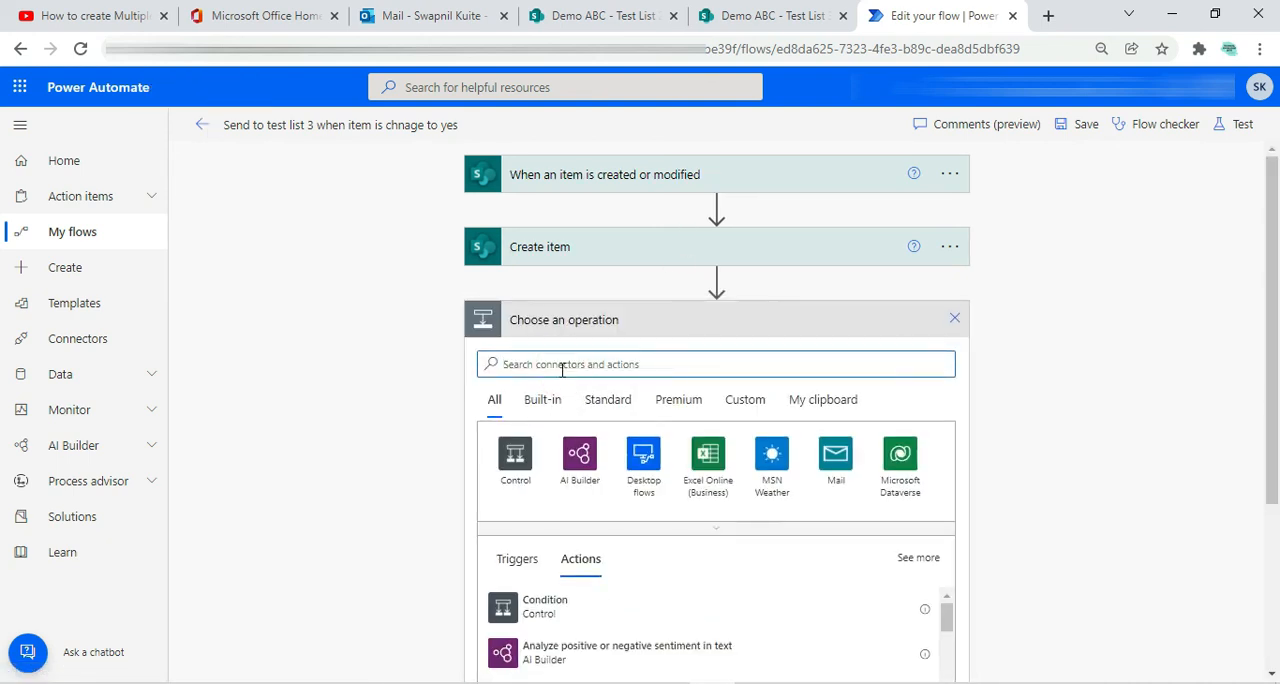
scroll(594, 467, down, 1)
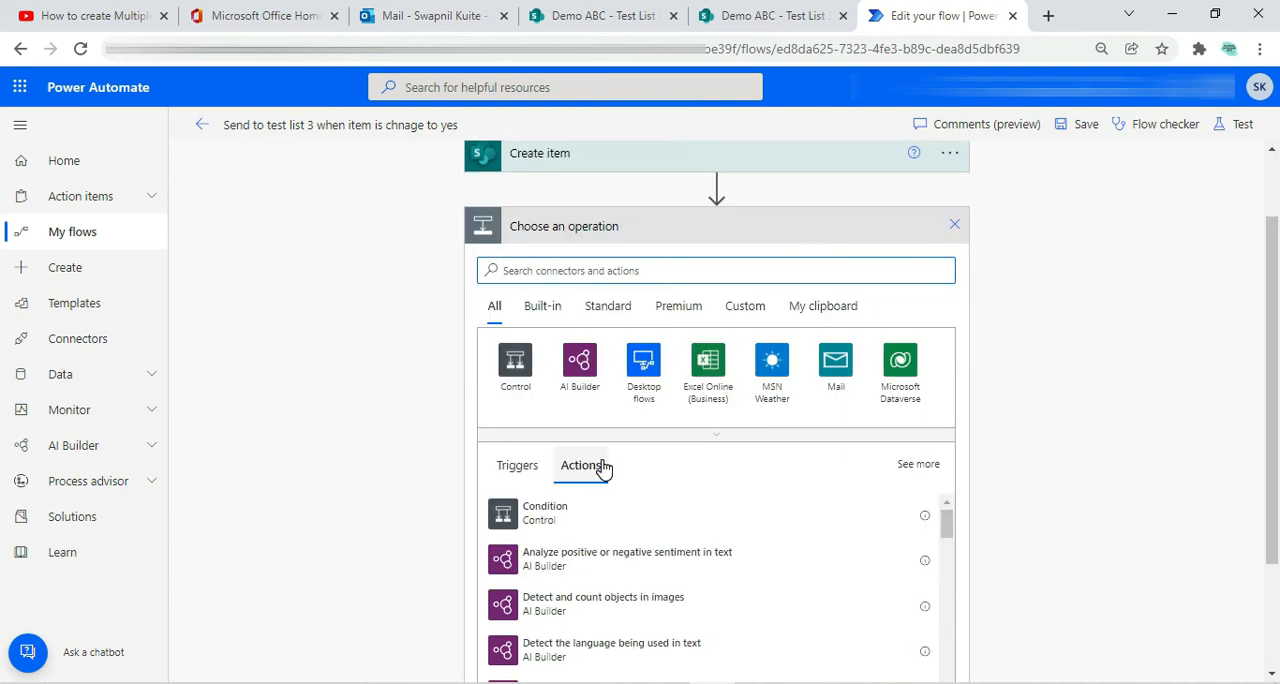
scroll(646, 543, down, 3)
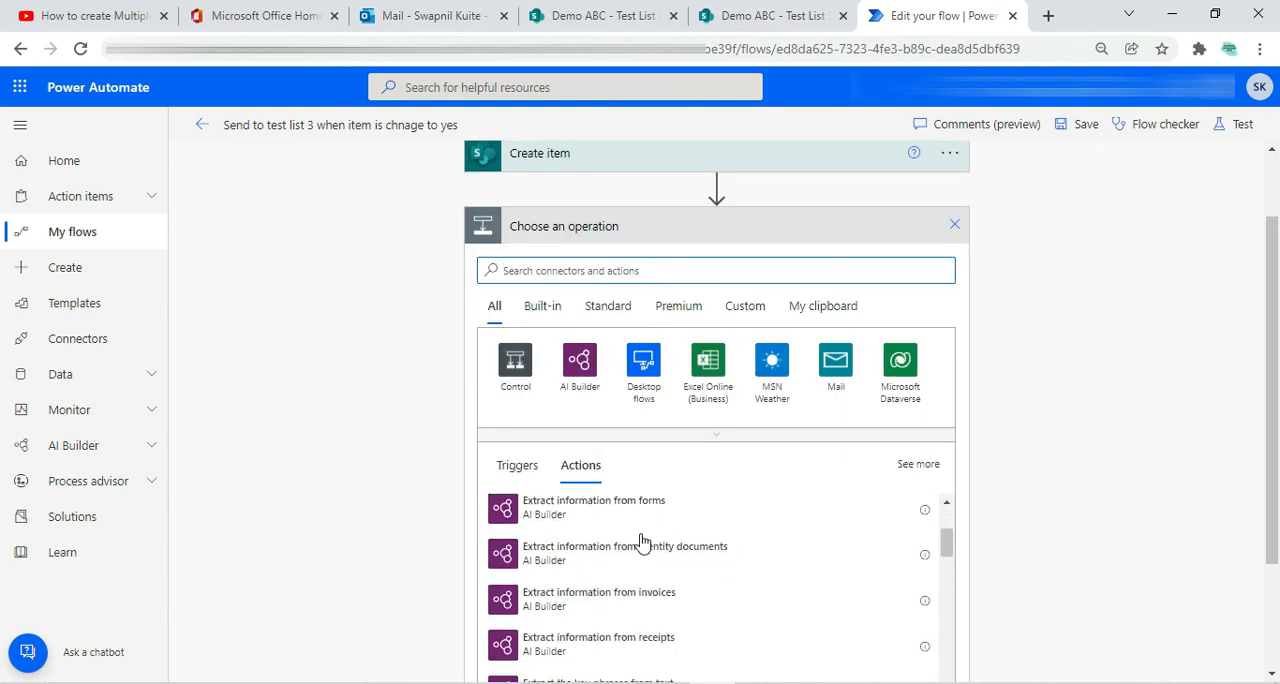
scroll(640, 520, up, 5)
click(592, 368)
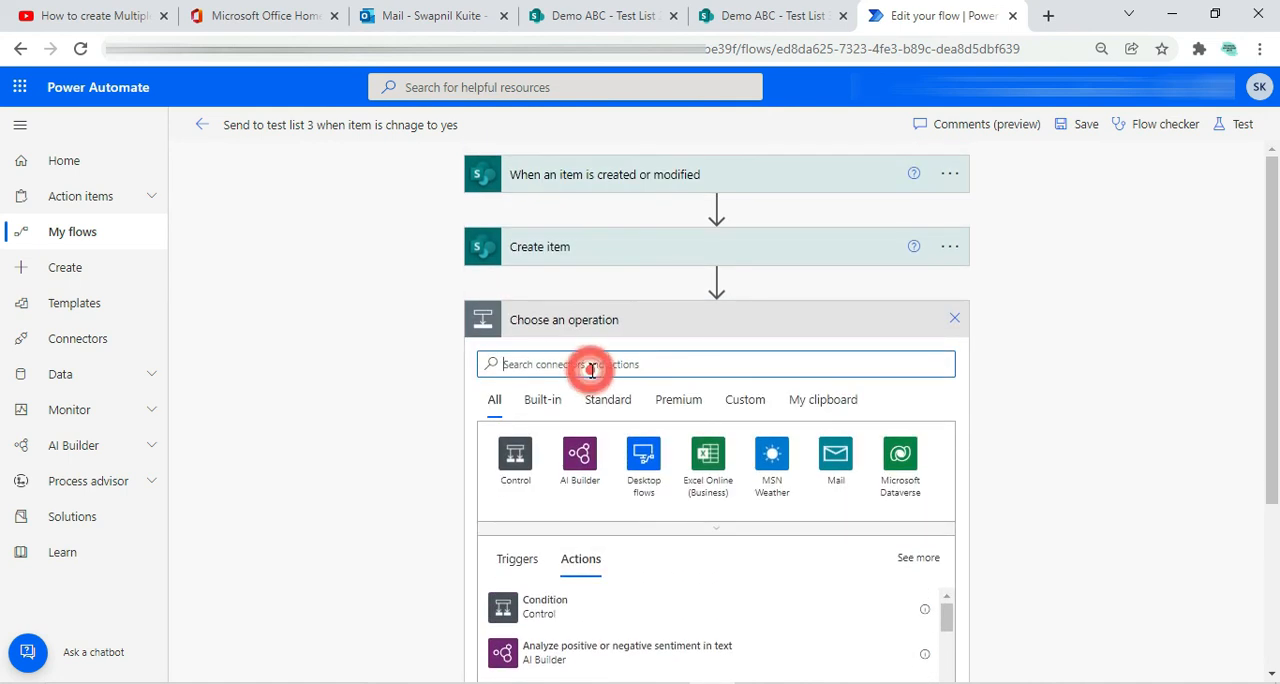
text(emial)
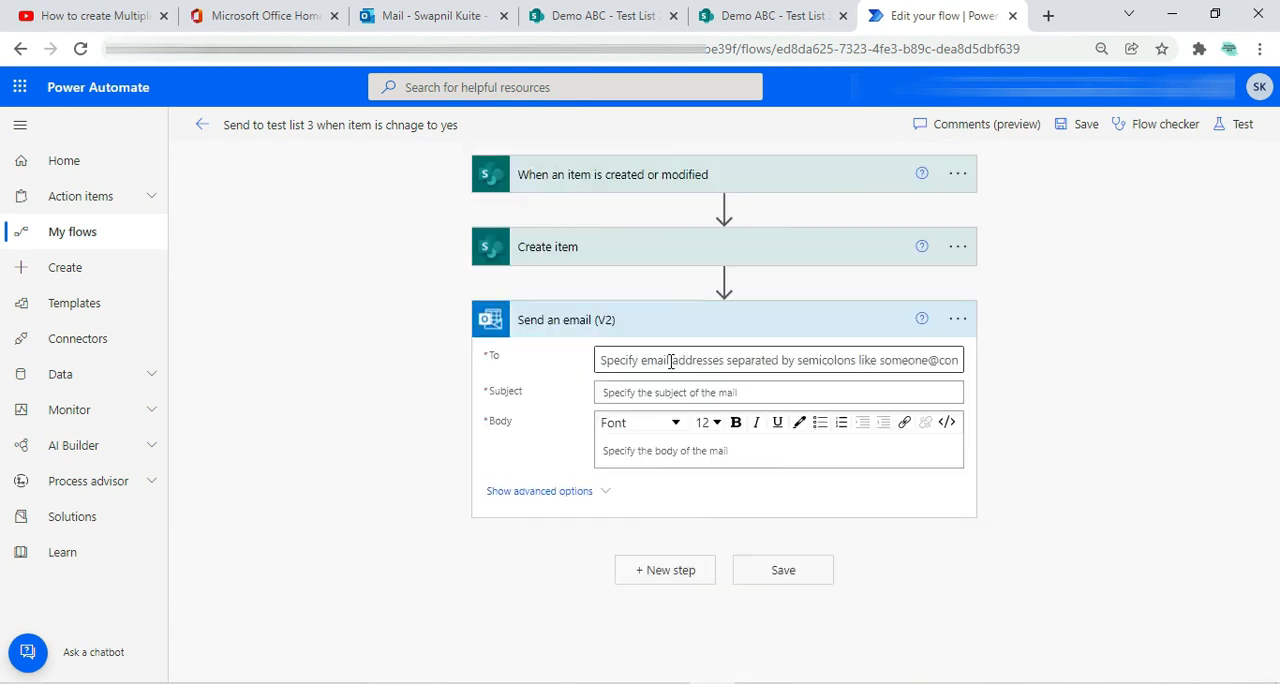
Fill in the email's recipient, subject "sucessfully transerred" and body "Your line item has been created to test list 3", and save the flow
click(667, 360)
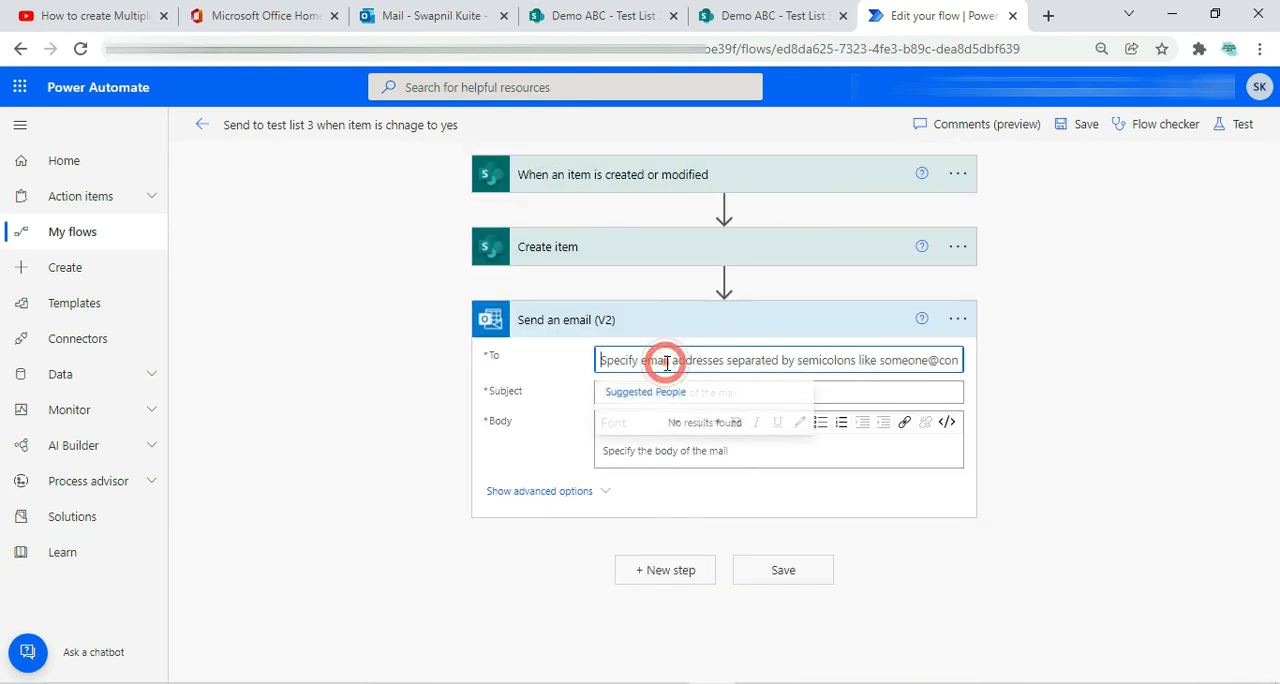
text(skuite)
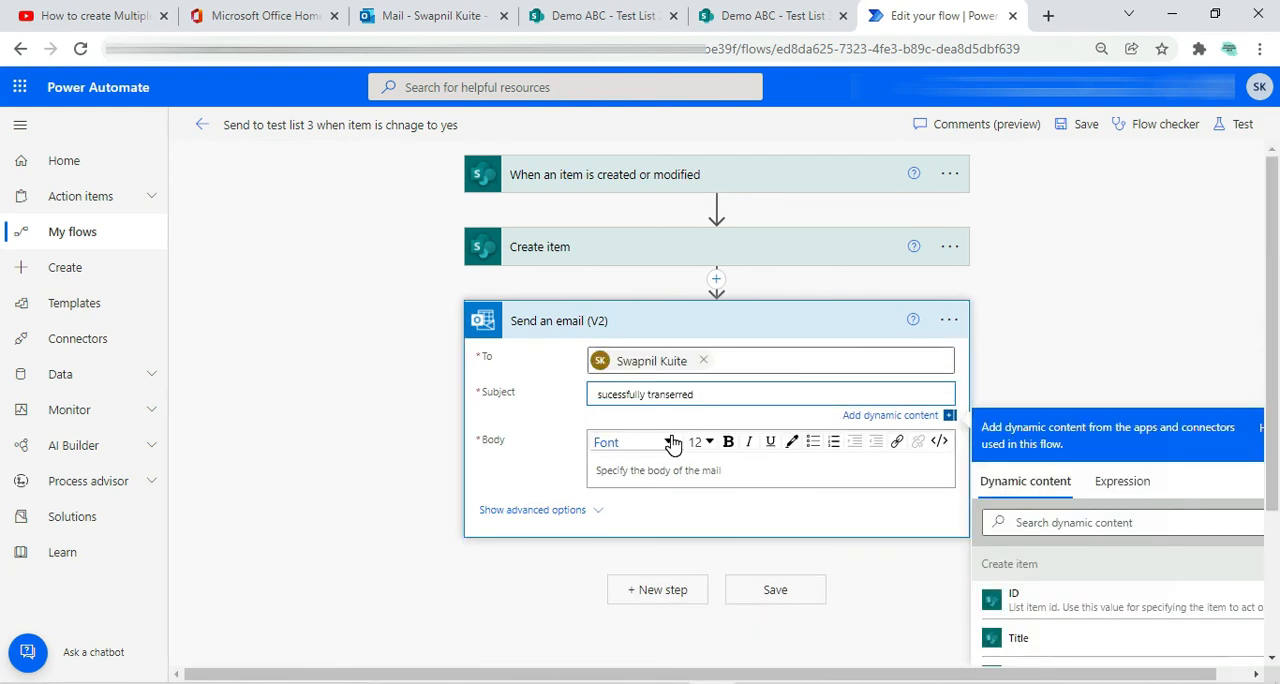
click(630, 470)
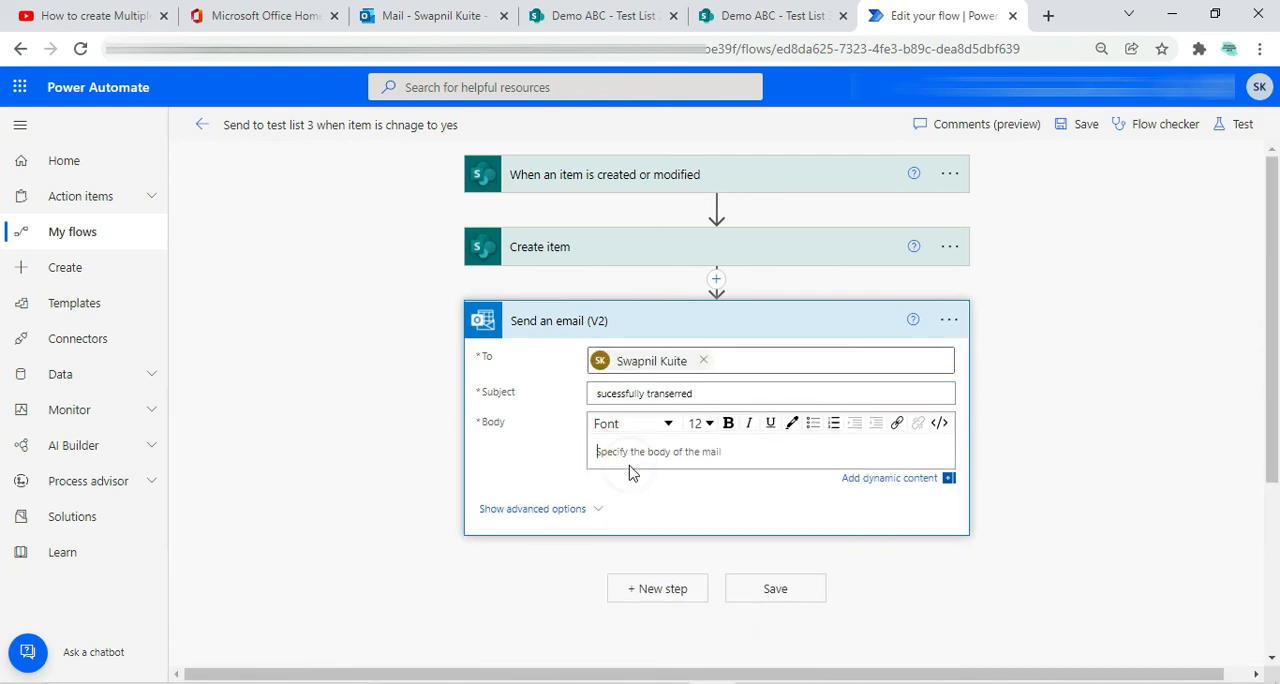
text(Hi)
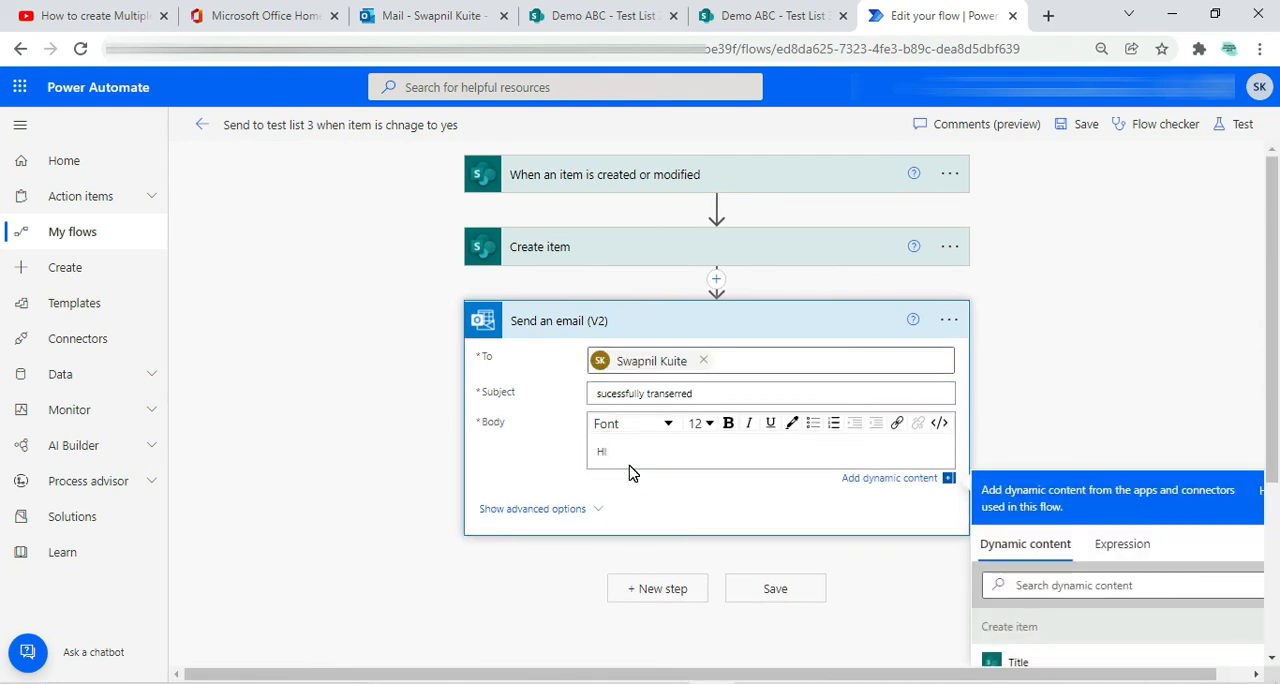
key(BackSpace)
key(BackSpace)
text(Yo)
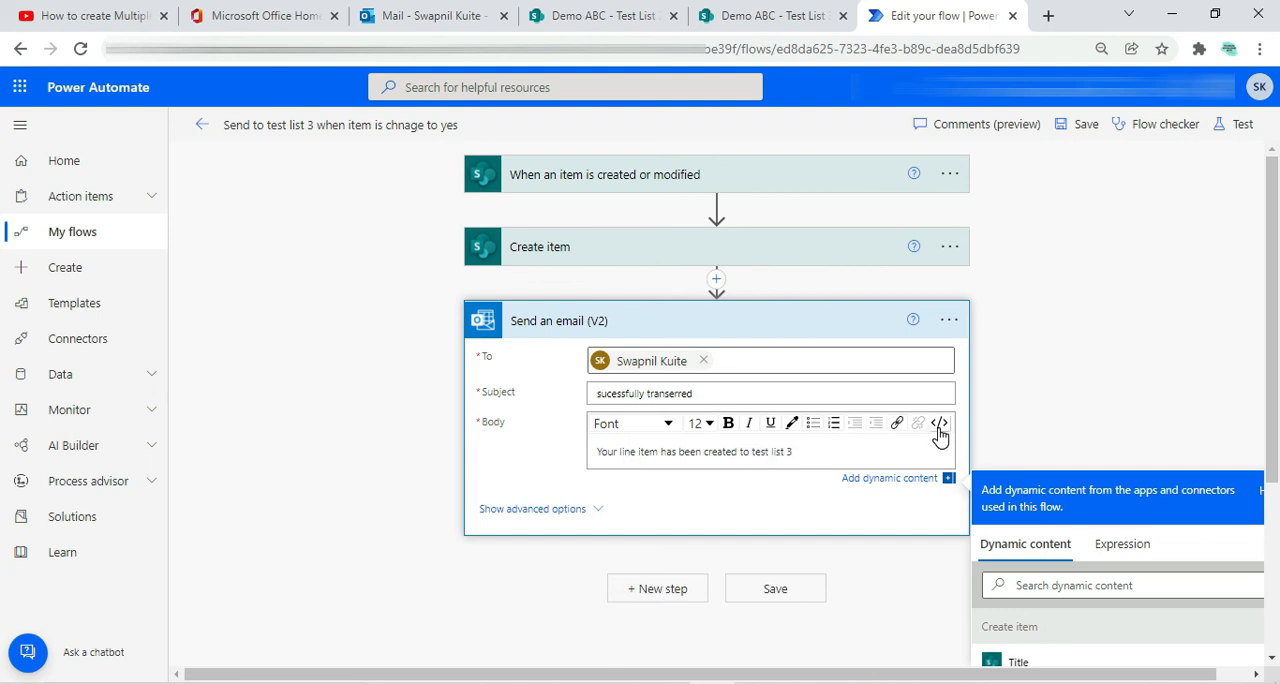
click(747, 592)
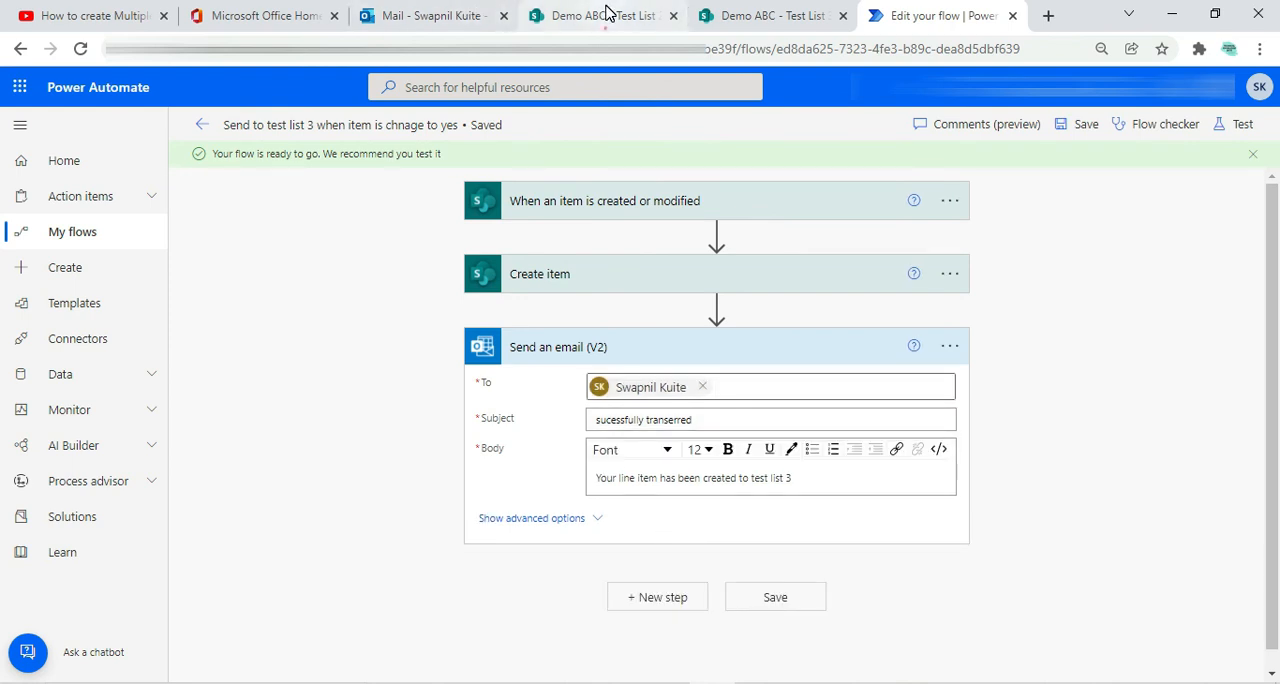
Create an item in SharePoint's Test List 2 with the title "Test 123sk" and a value in the Name field
click(606, 13)
click(327, 235)
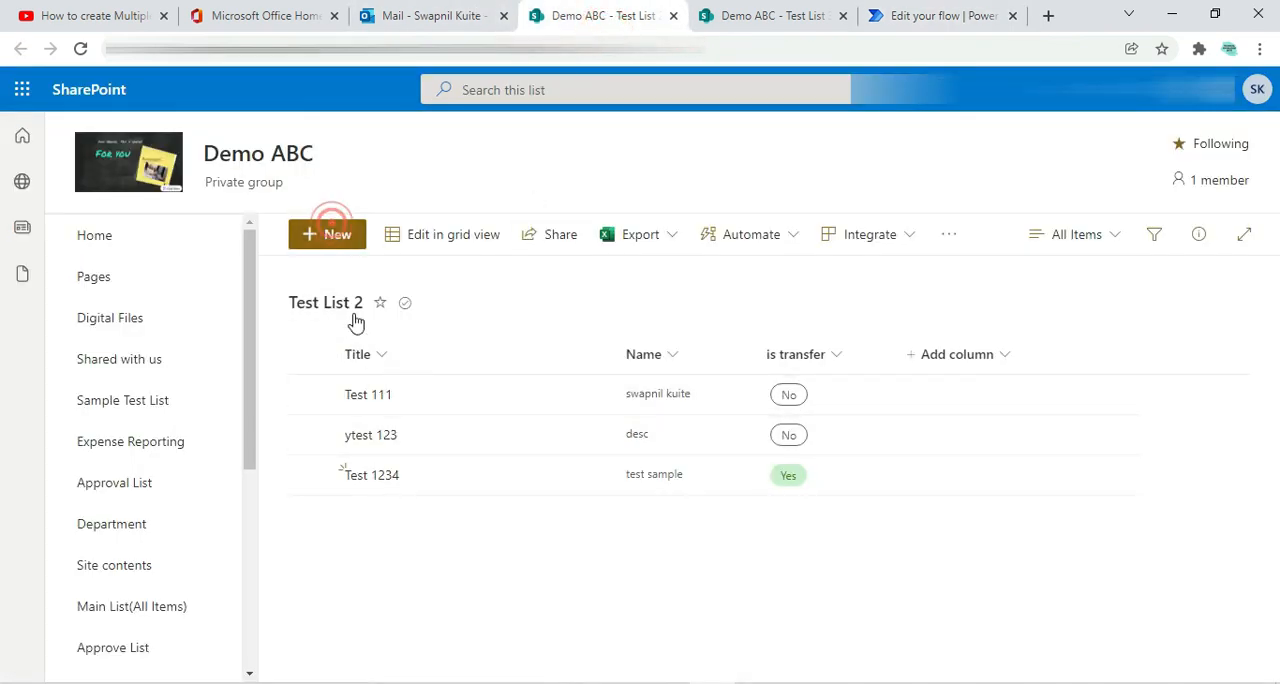
text(Test 123)
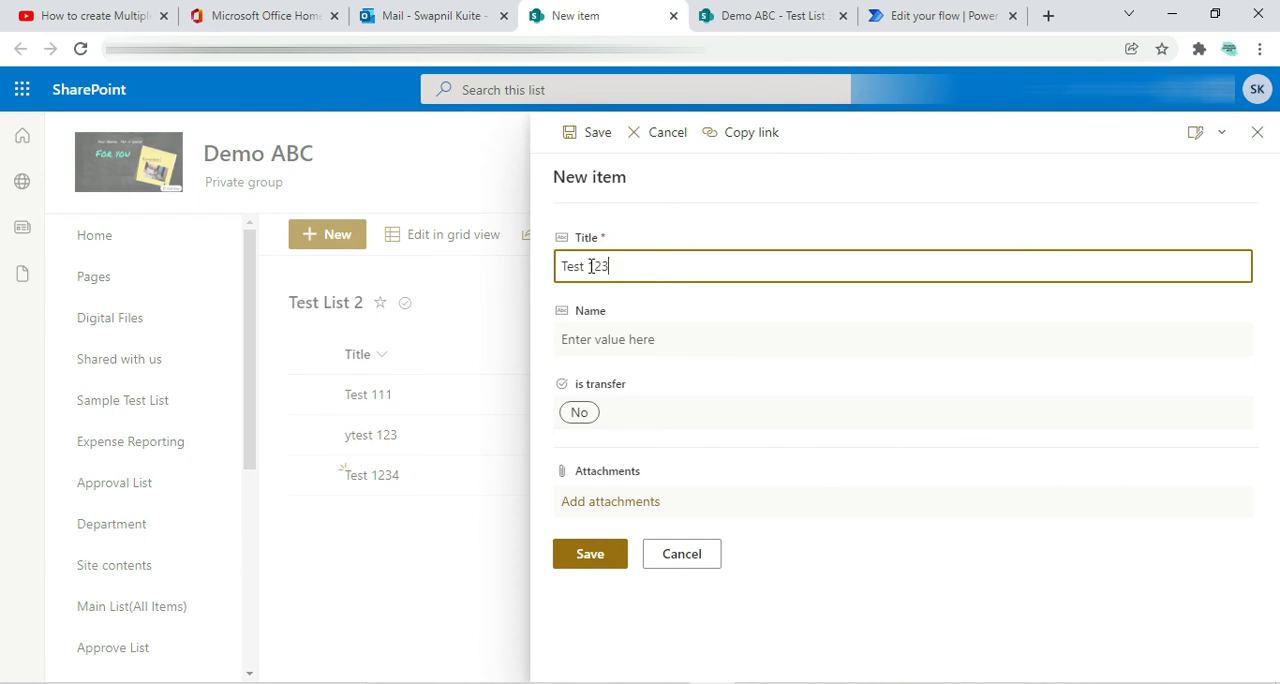
text(sk)
click(600, 328)
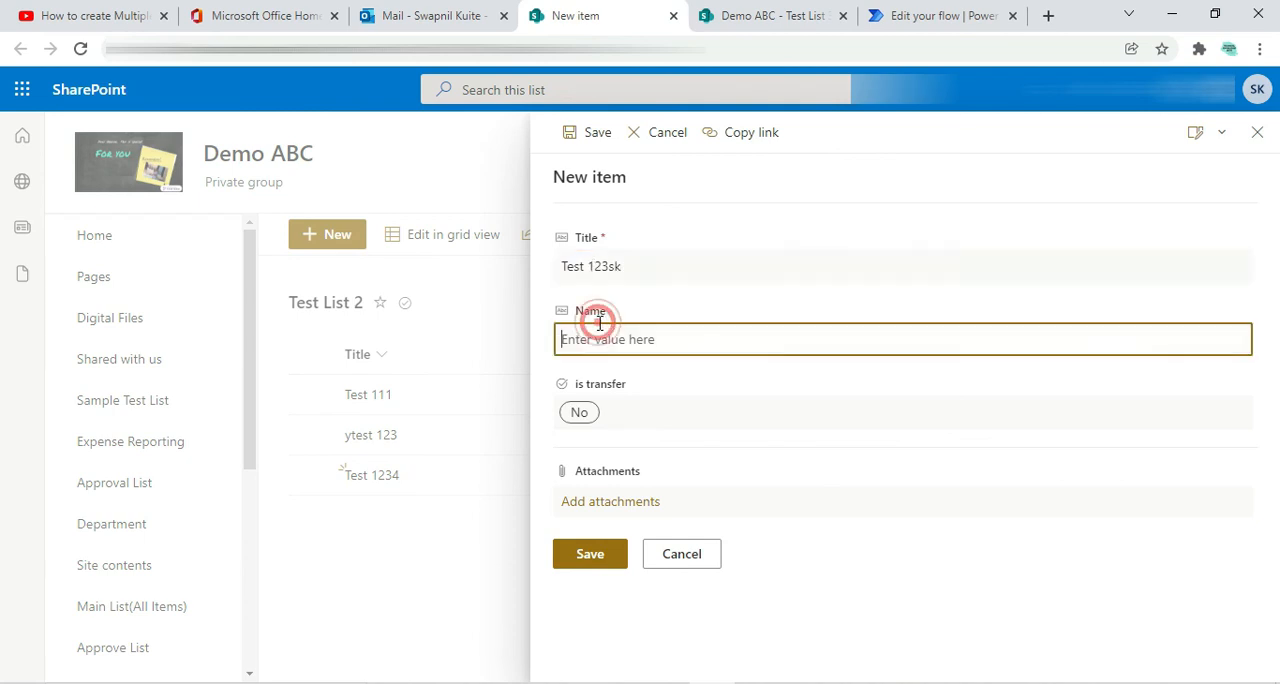
text(swapkk)
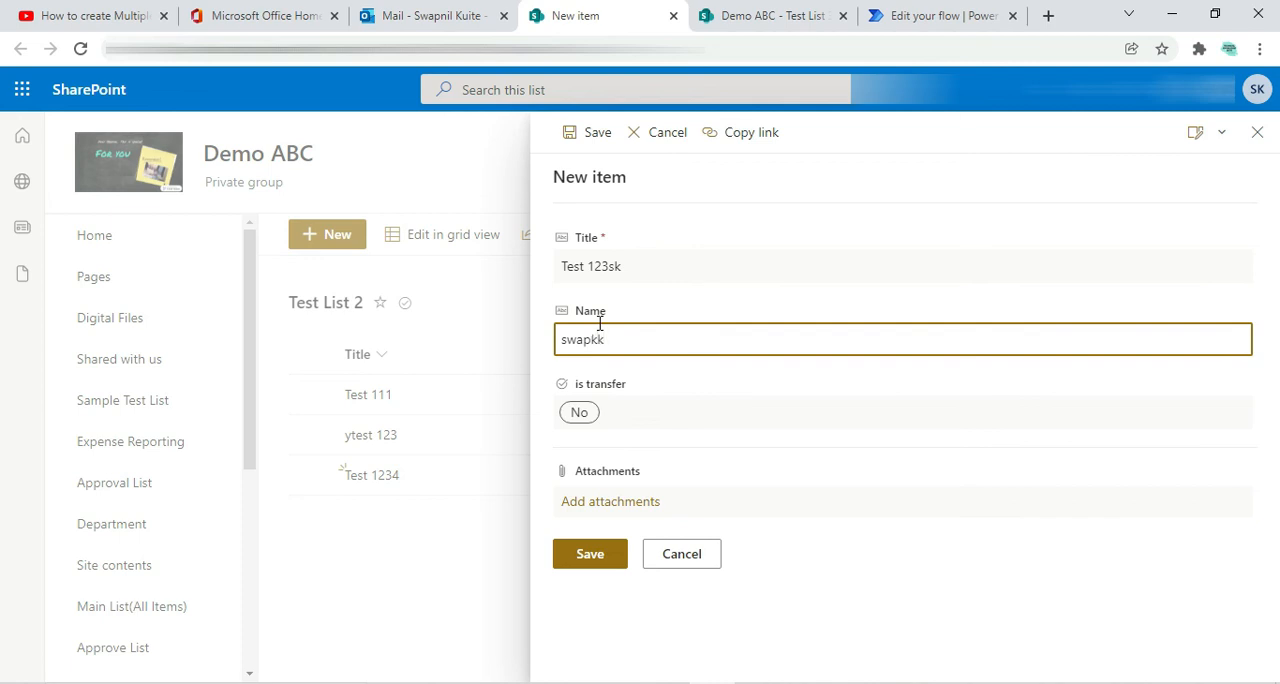
click(590, 554)
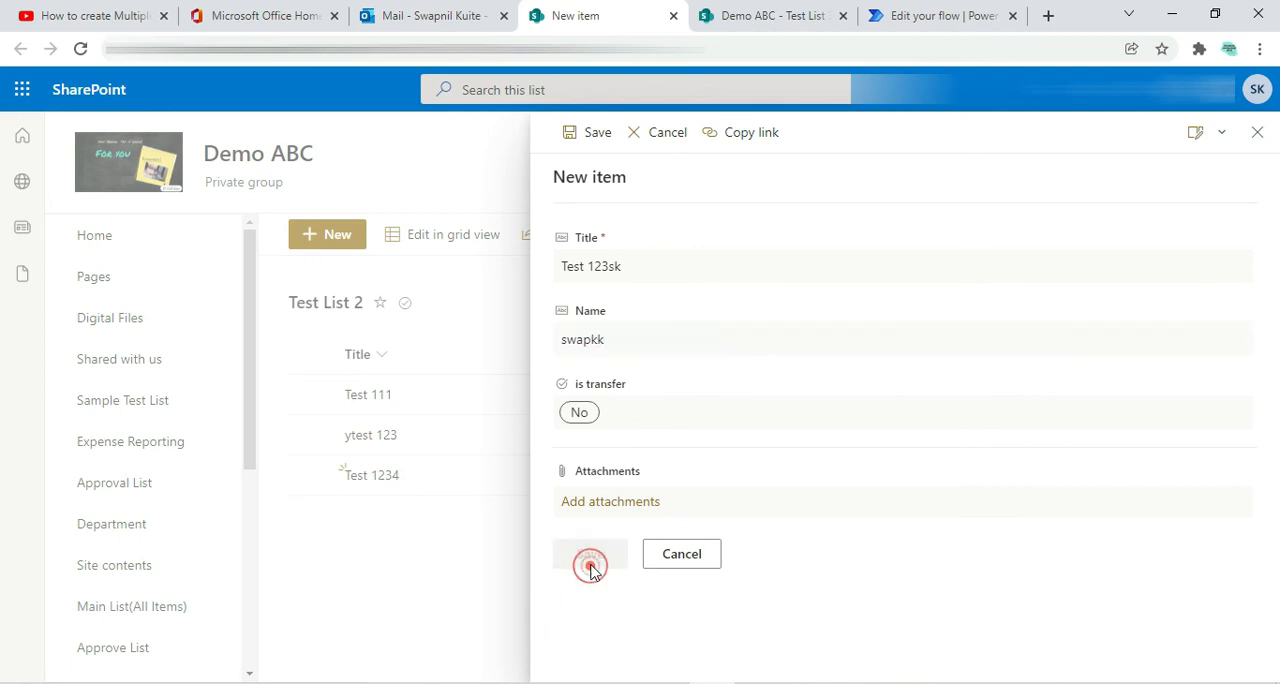
Set is transfer to Yes for the item "Test 123sk" in Test List 2 and save it
click(463, 556)
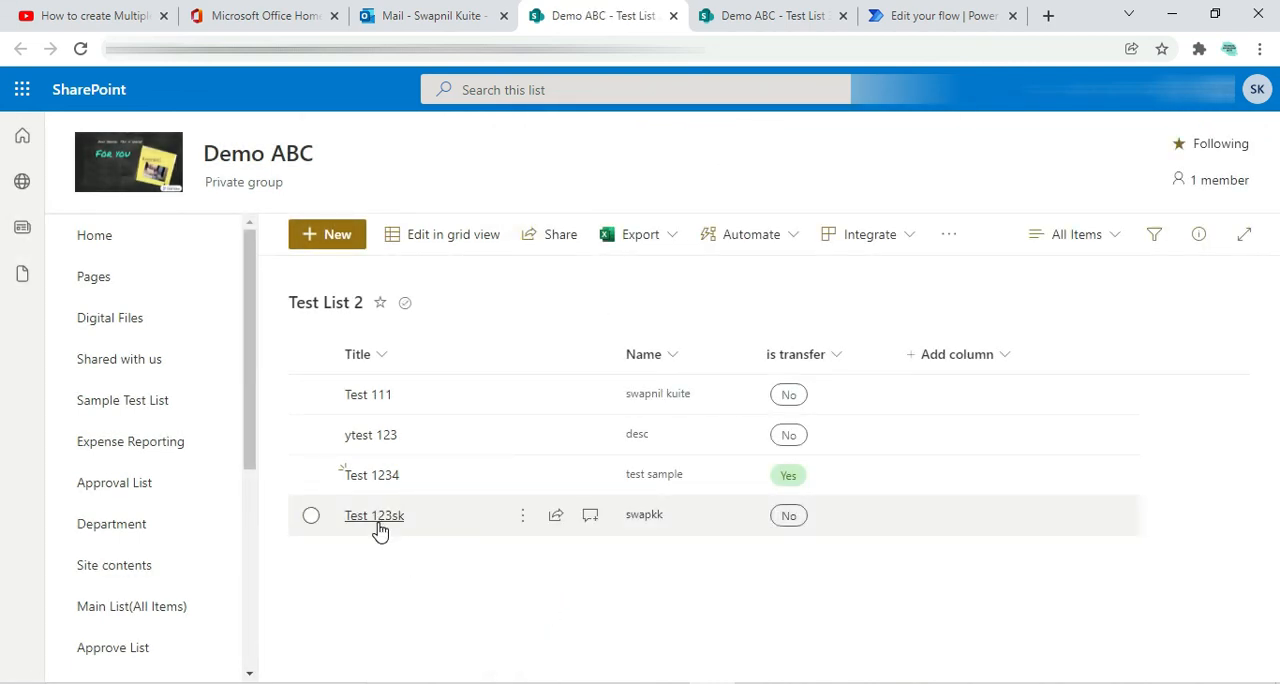
click(311, 517)
click(420, 237)
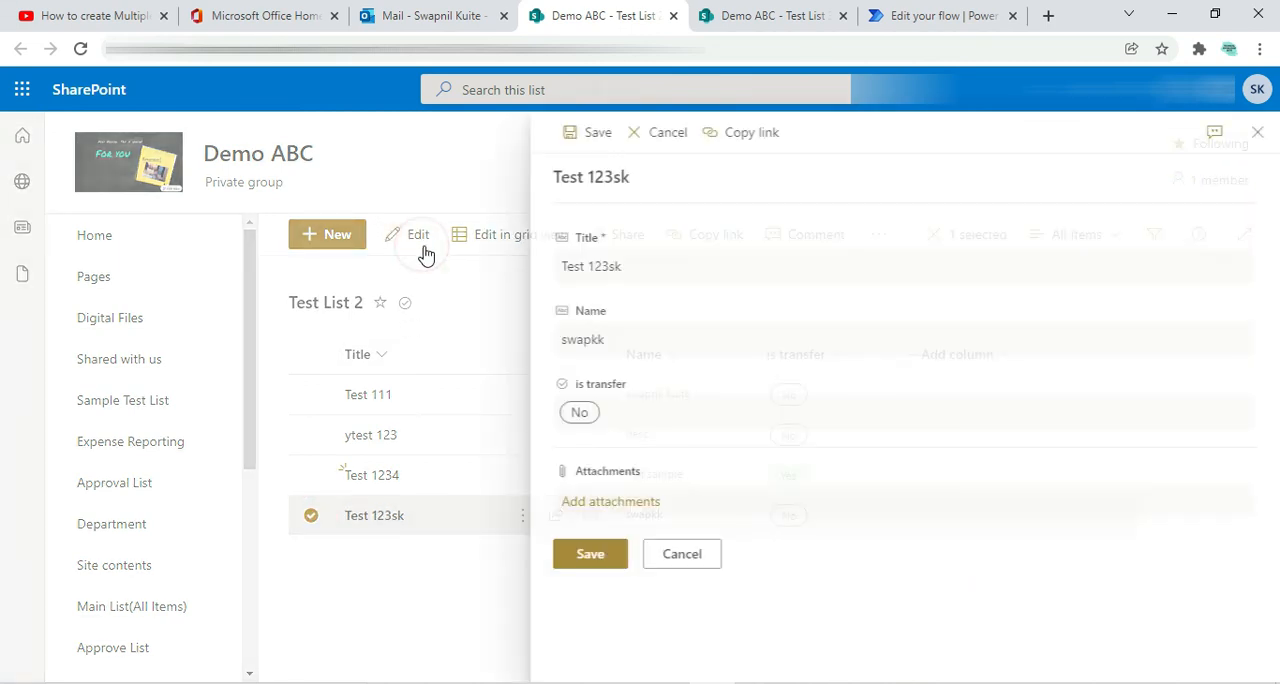
click(592, 416)
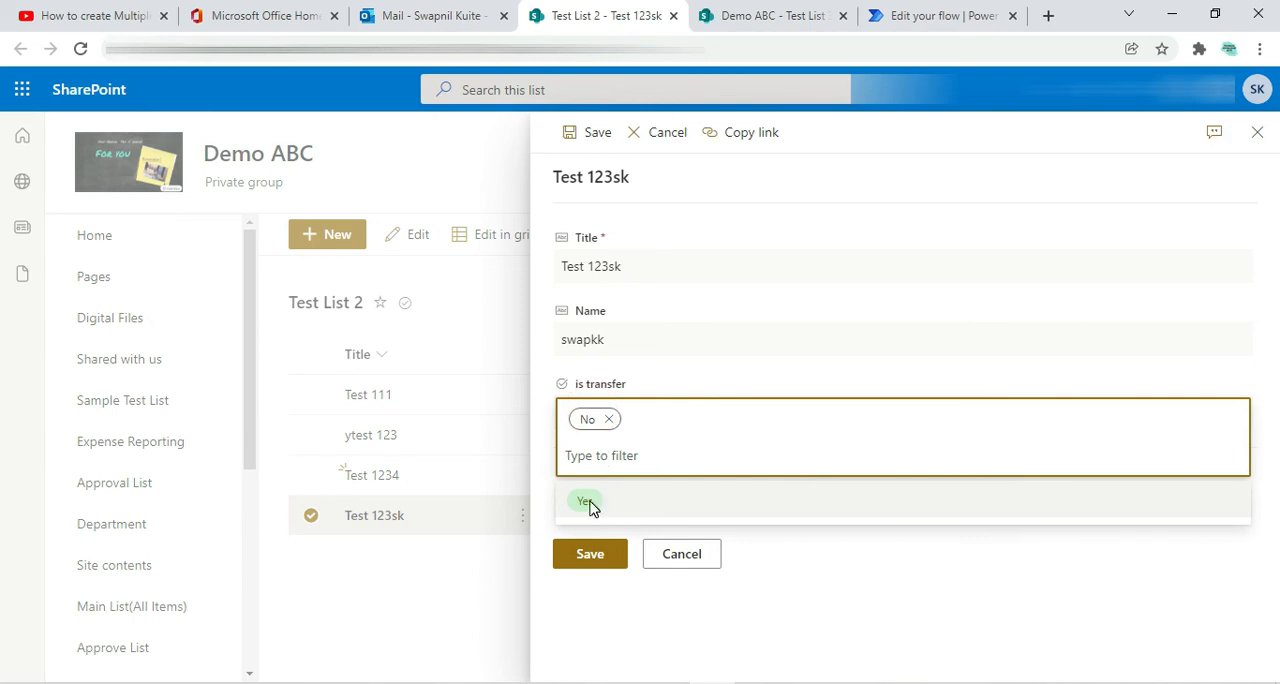
click(585, 501)
click(592, 555)
click(311, 516)
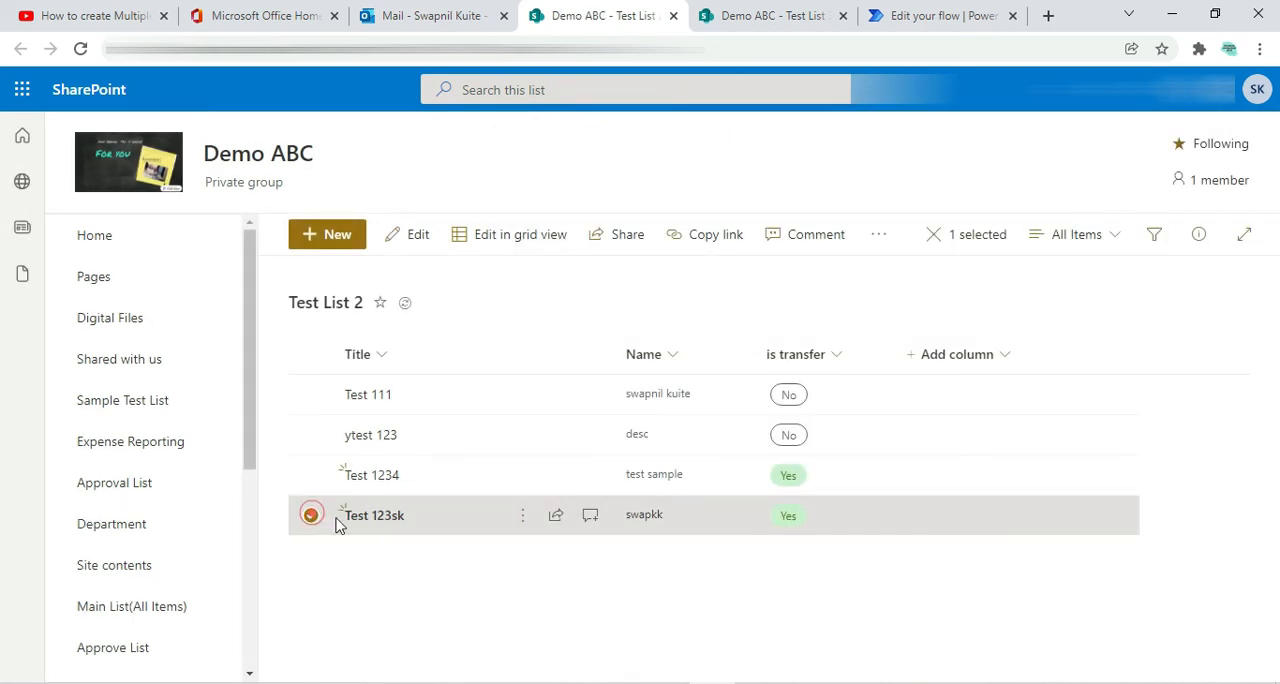
Switch to Power Automate, save the flow again and open its run history from my flows
click(786, 10)
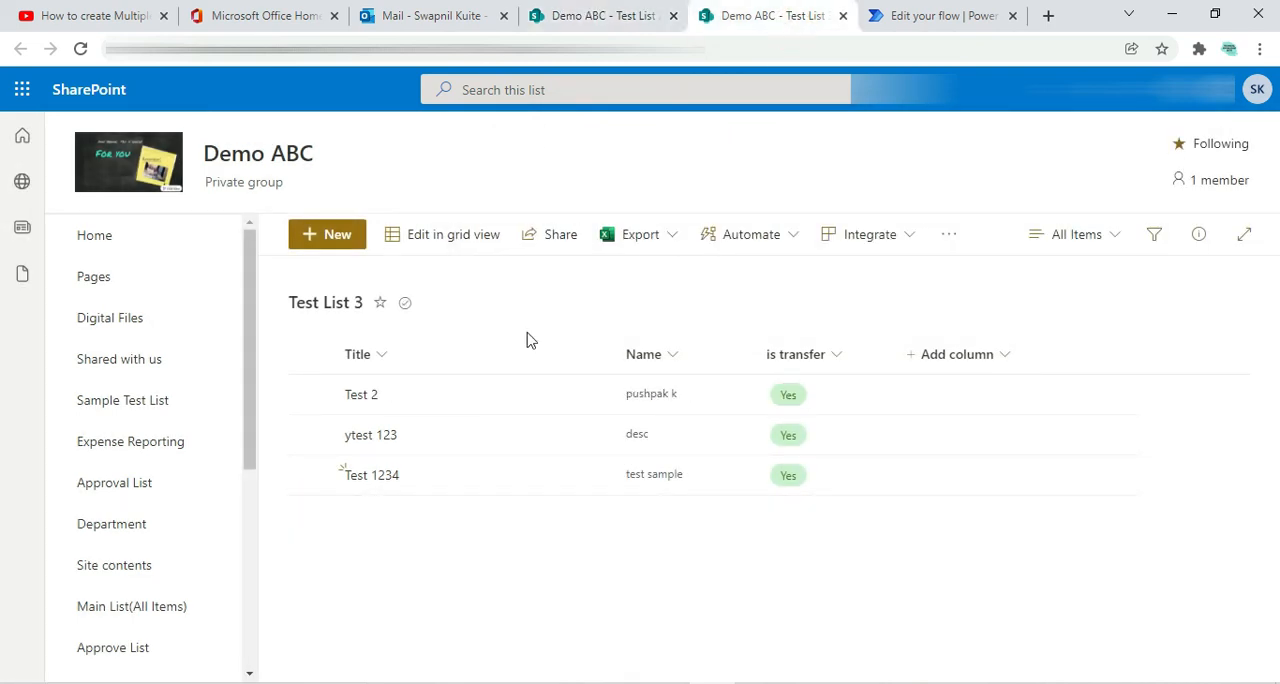
click(574, 14)
click(888, 16)
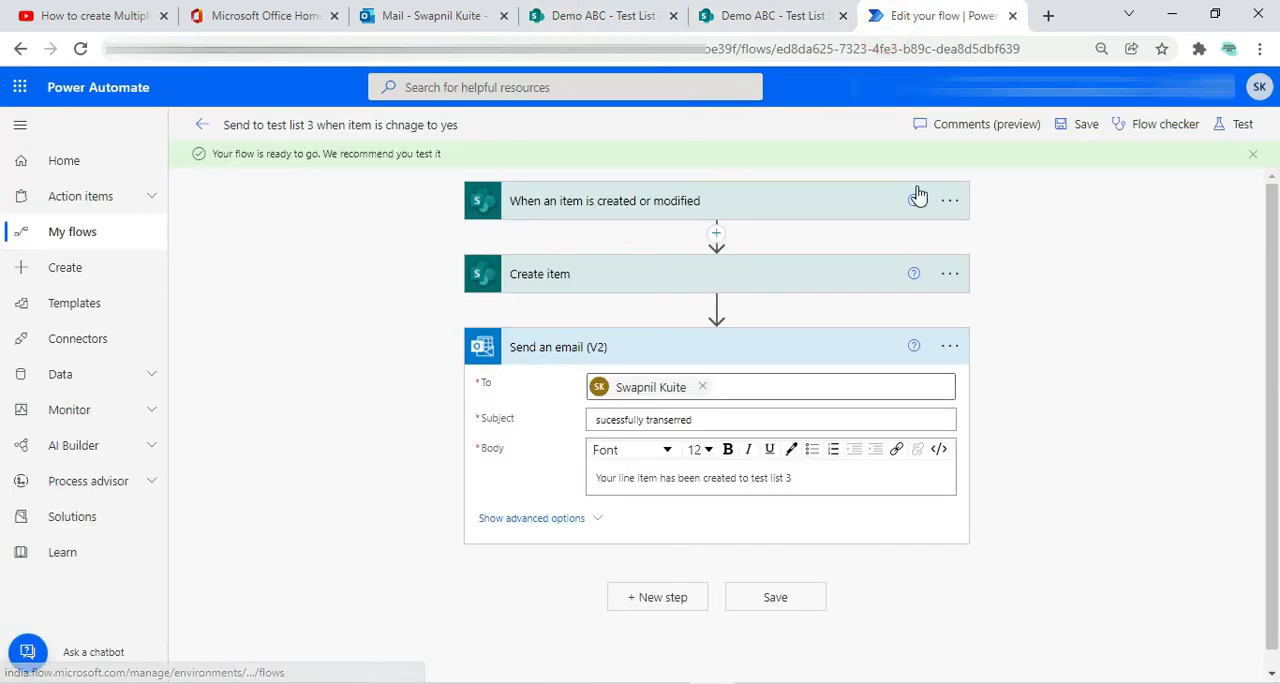
click(1073, 137)
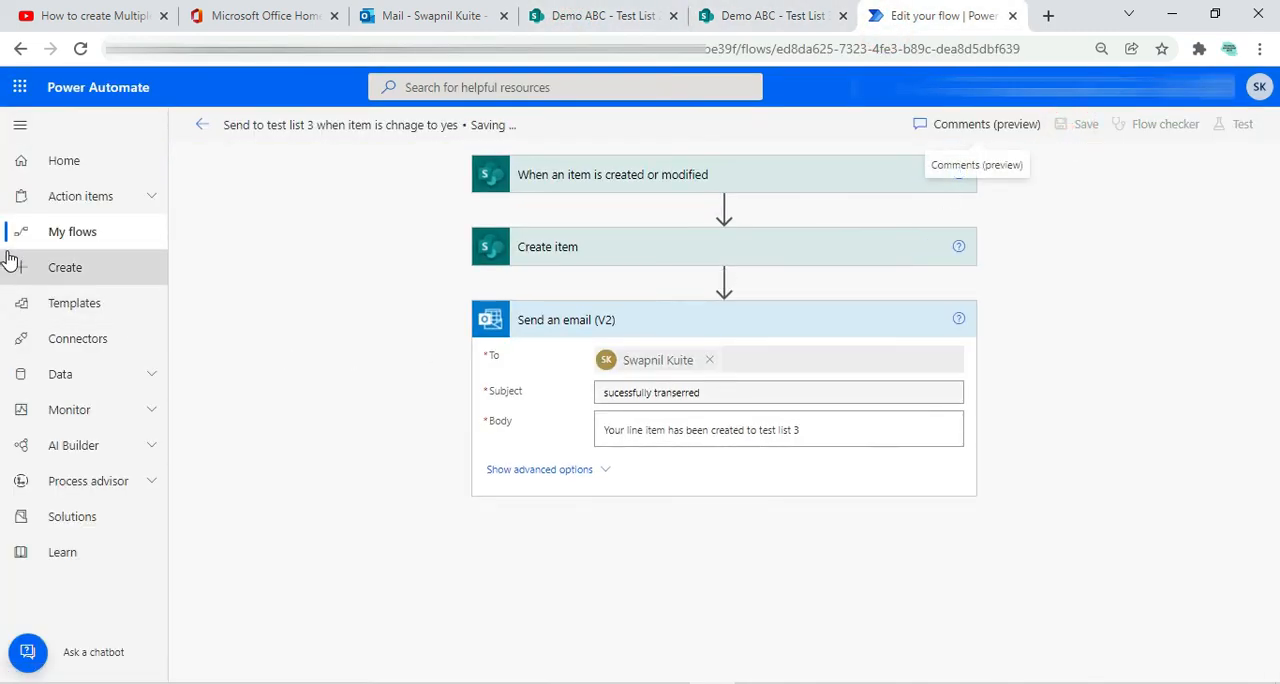
click(91, 240)
click(691, 317)
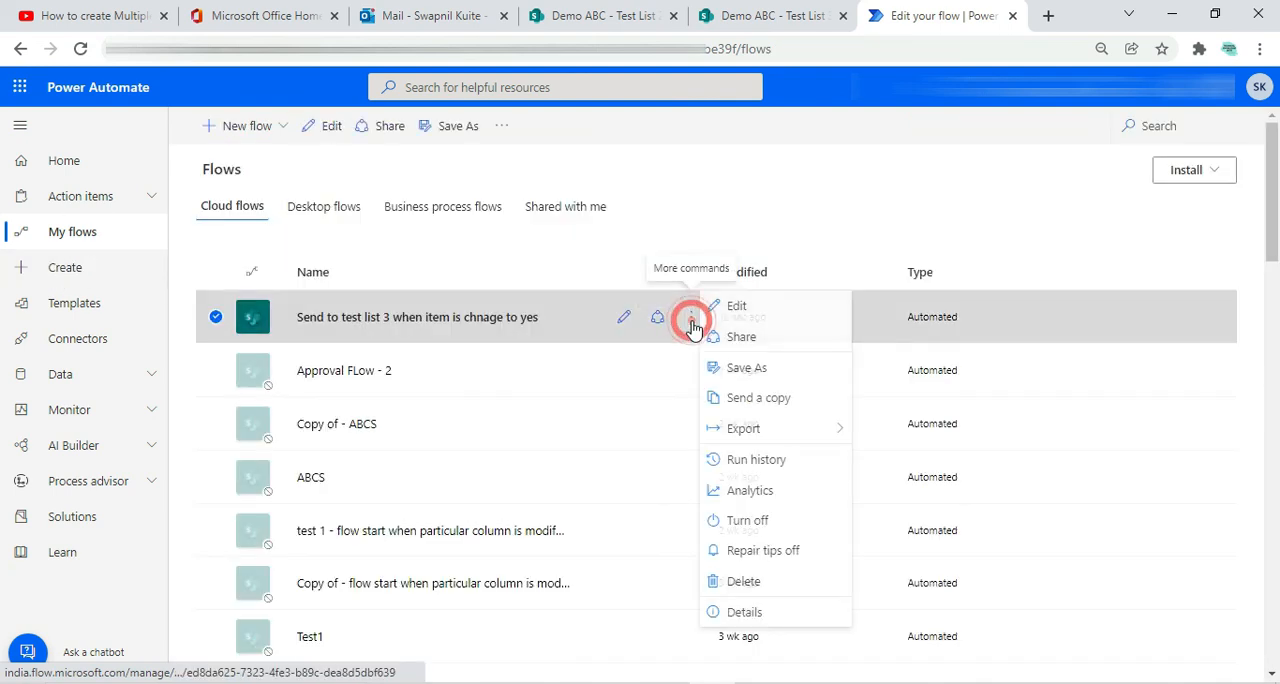
click(749, 462)
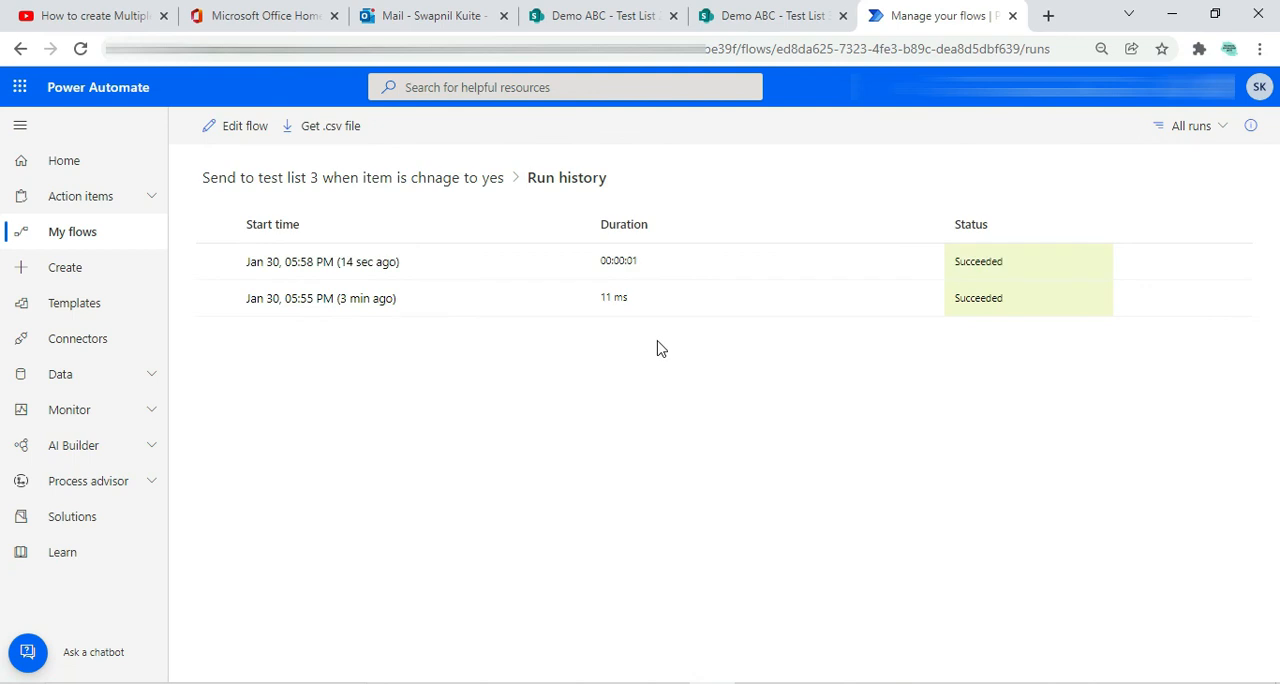
Reload Test List 3 in SharePoint and compare its items with those in Test List 2
click(760, 22)
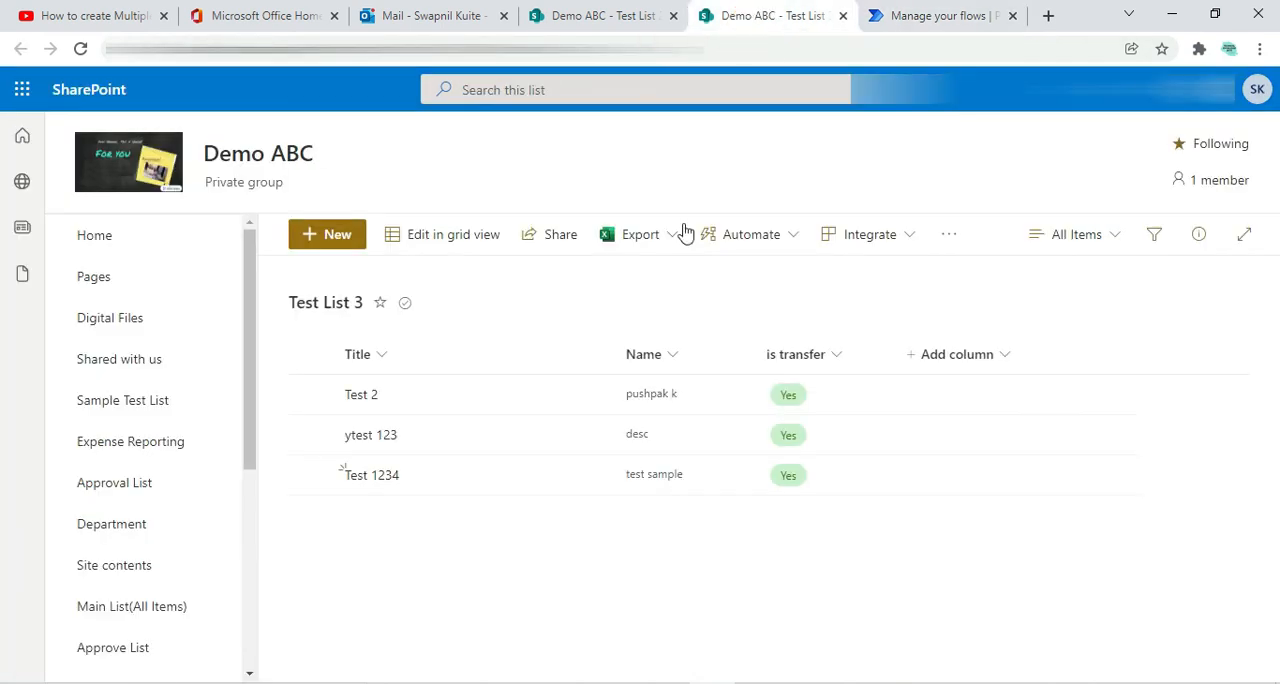
click(80, 49)
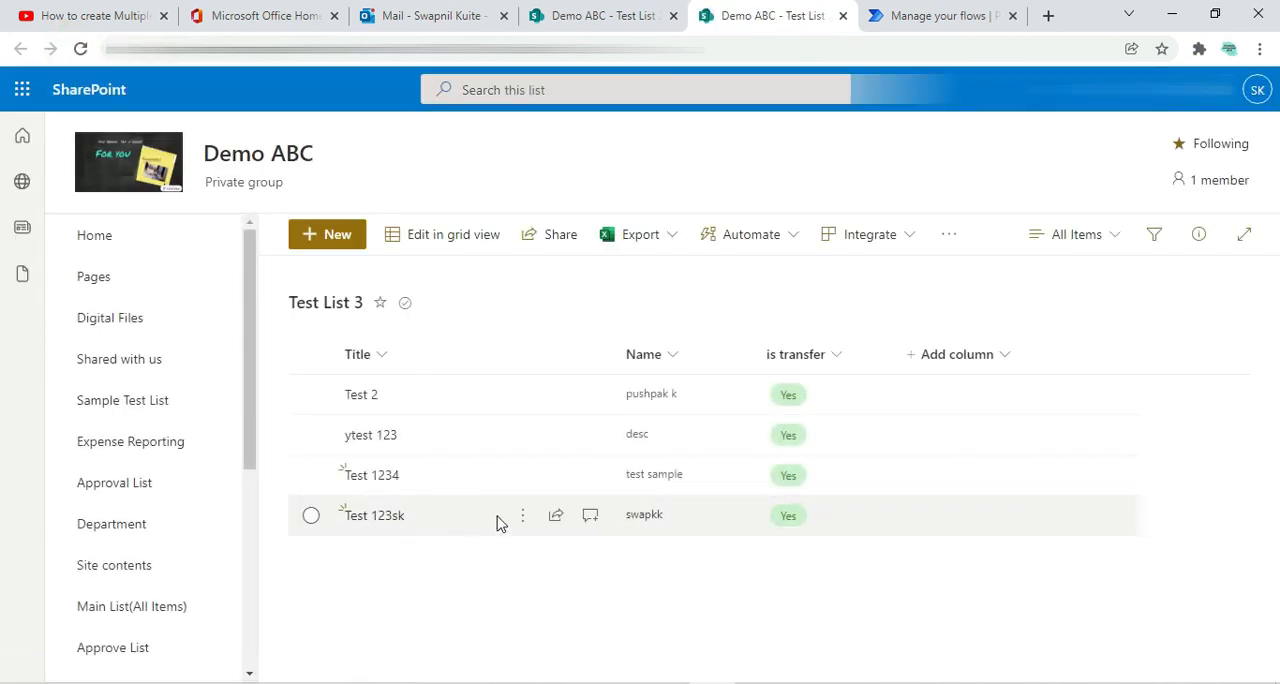
click(580, 16)
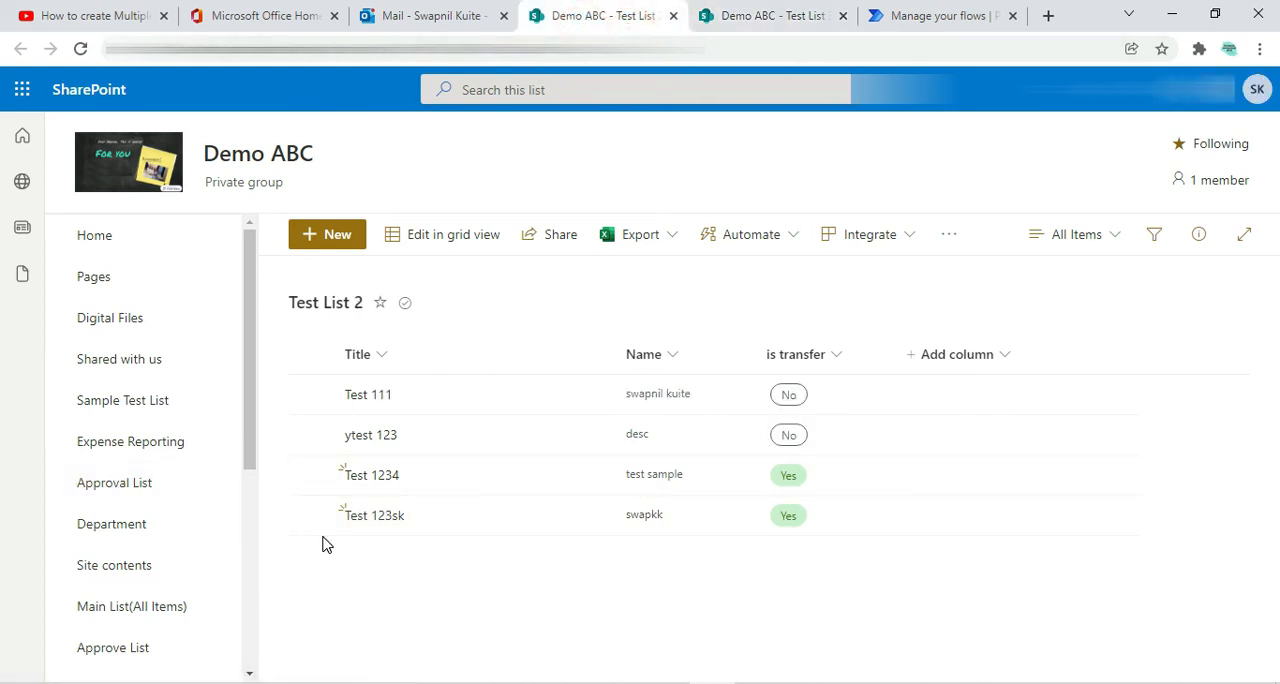
click(755, 18)
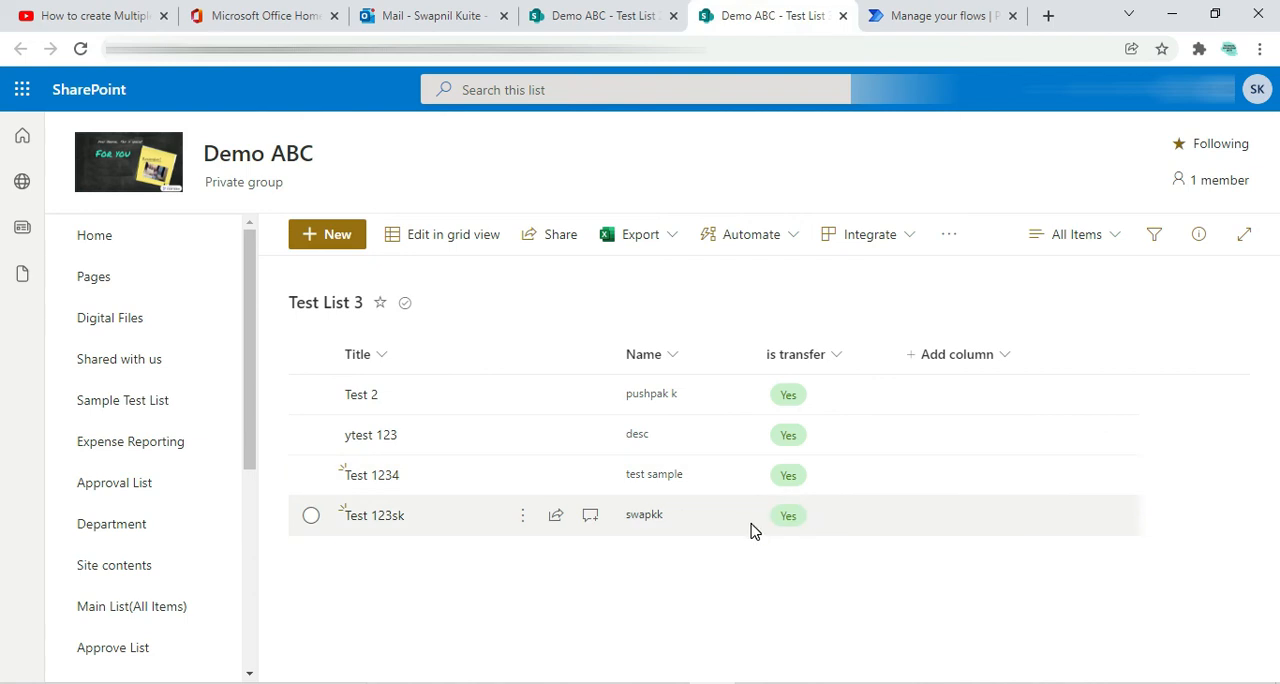
Read the "sucessfully transerred" notification email in Outlook and revisit Test List 2 and Test List 3 in SharePoint
click(430, 16)
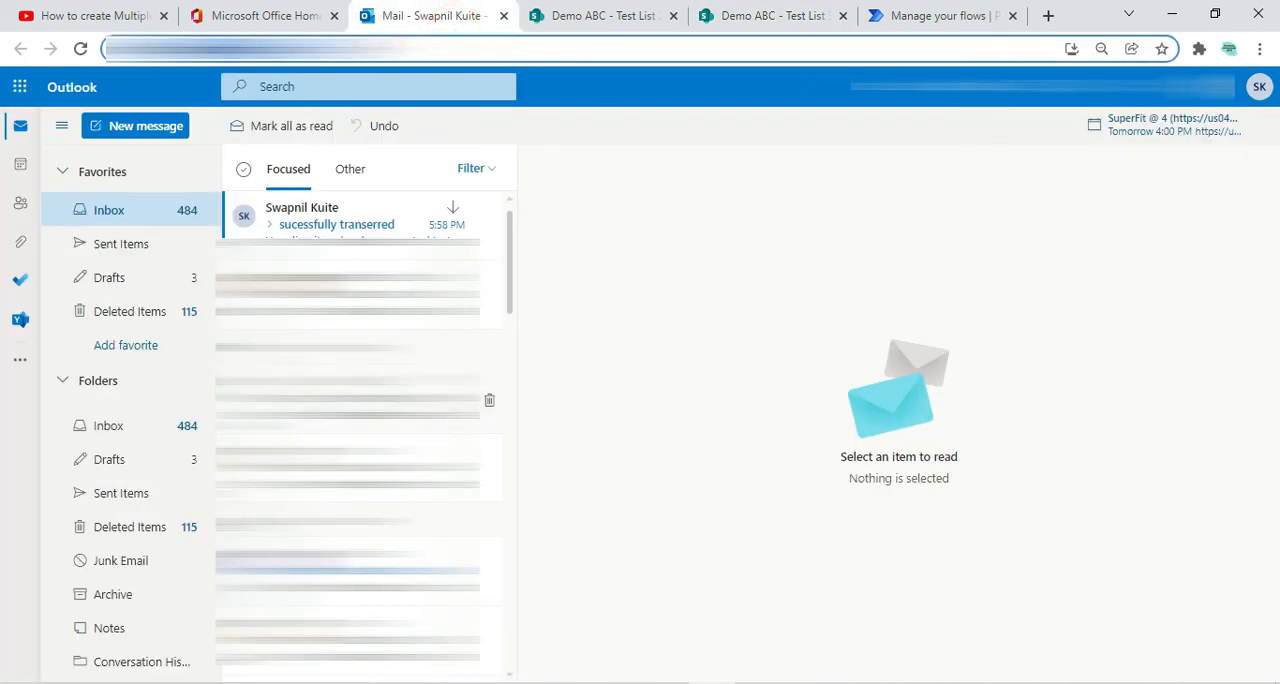
click(322, 222)
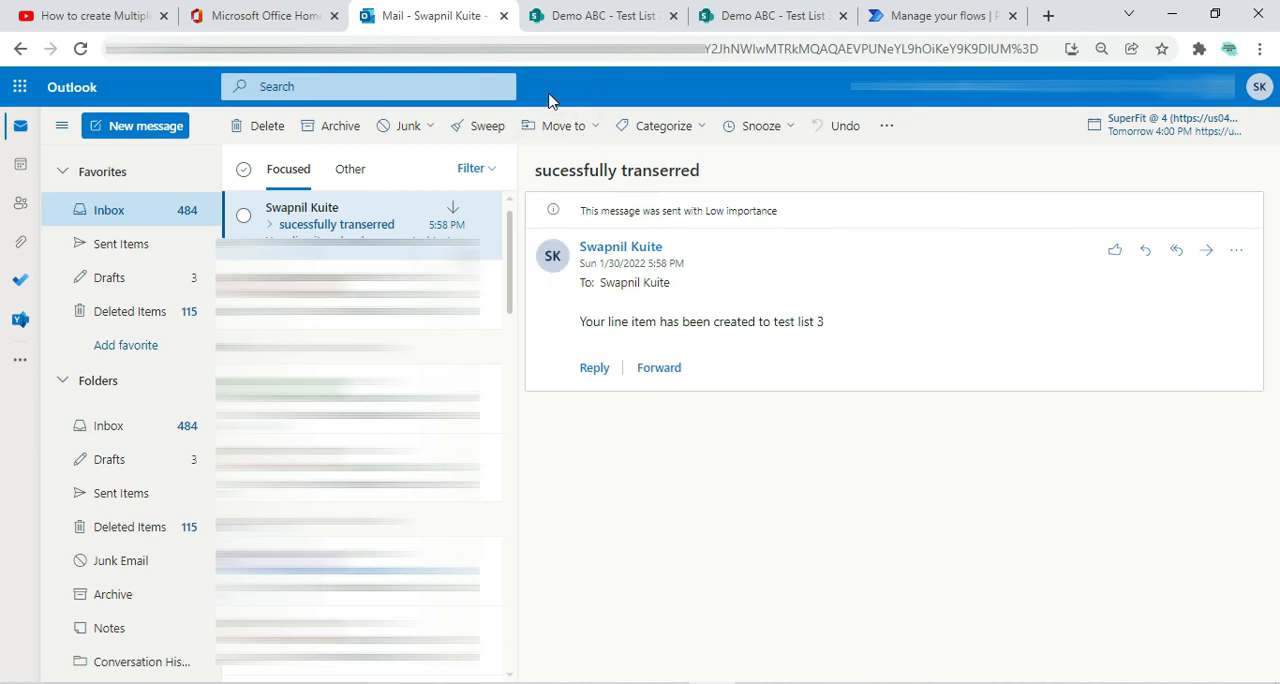
click(598, 16)
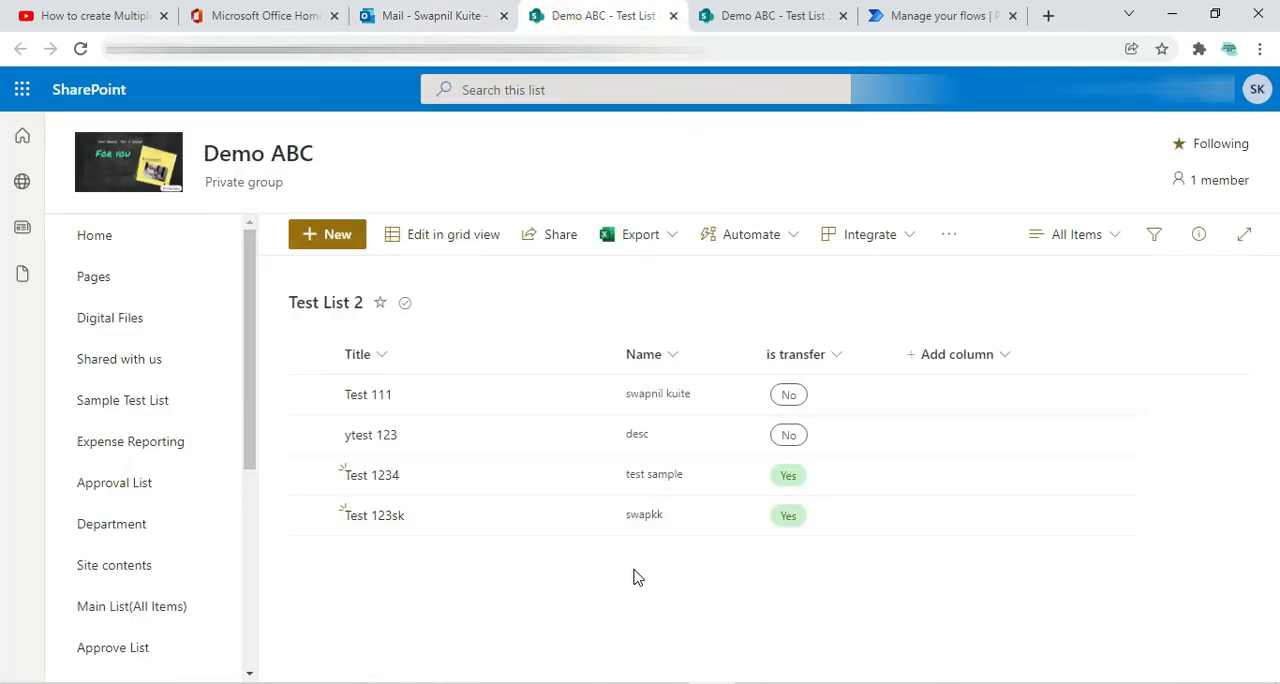
click(758, 15)
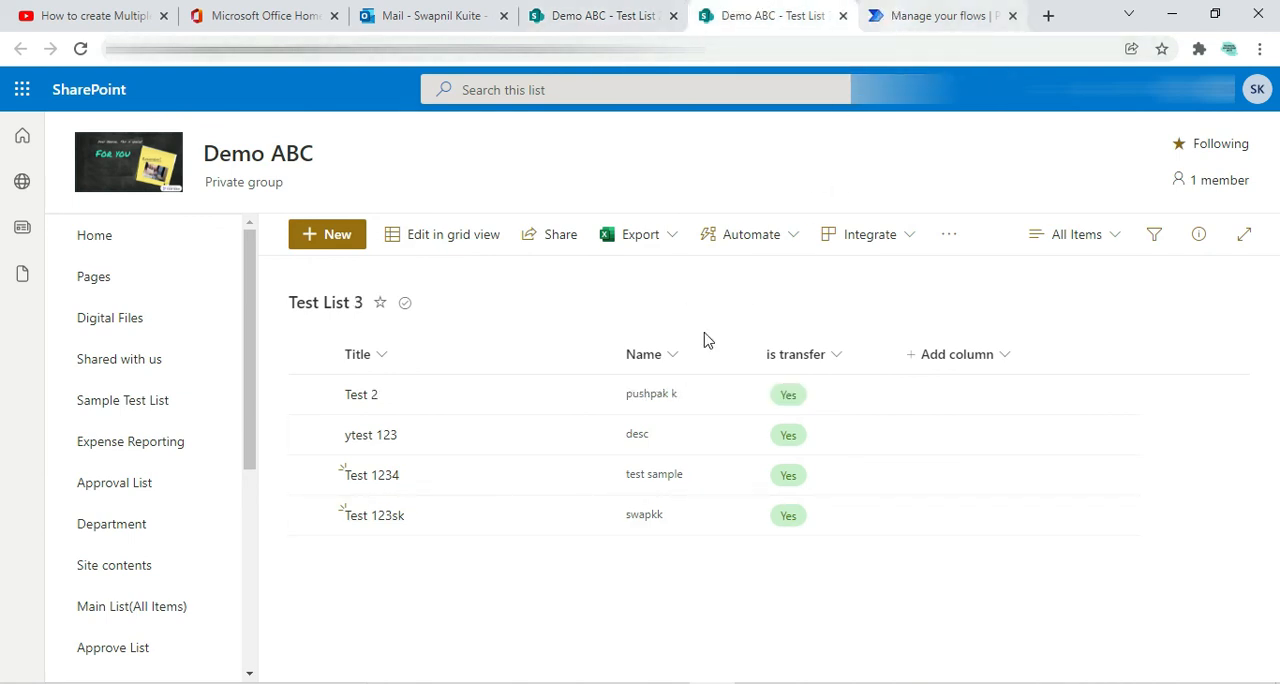